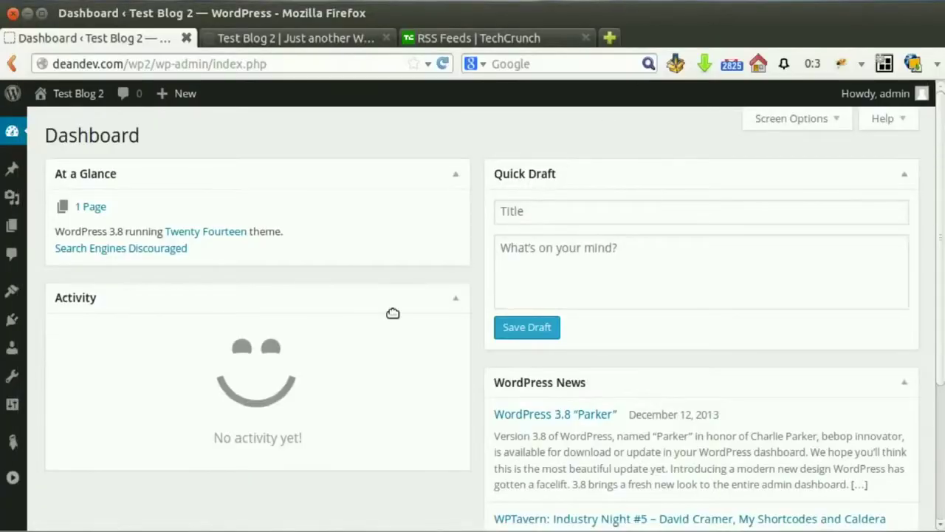
Step: Reload the Test Blog 2 front page and check whether it has any posts
{"action": "left_click", "coordinate": [349, 47]}
{"action": "left_click", "coordinate": [440, 63]}
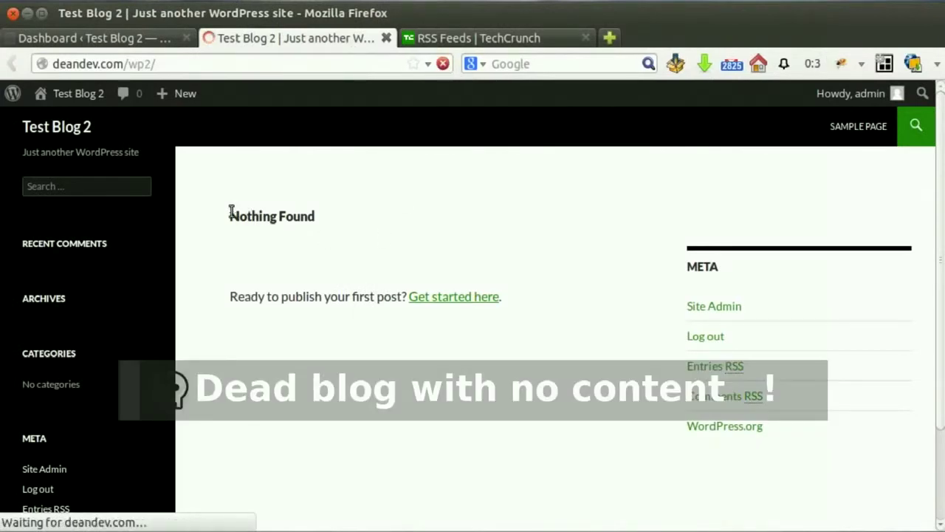
{"action": "triple_click", "coordinate": [319, 223]}
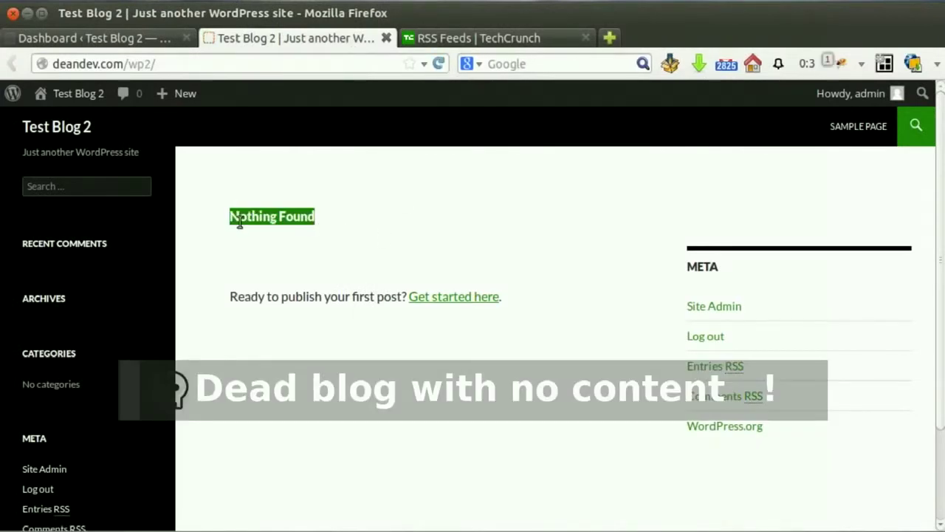
Step: Create a new WP Automatic campaign from the blog's dashboard and title it "Articles Camp"
{"action": "left_click", "coordinate": [122, 38]}
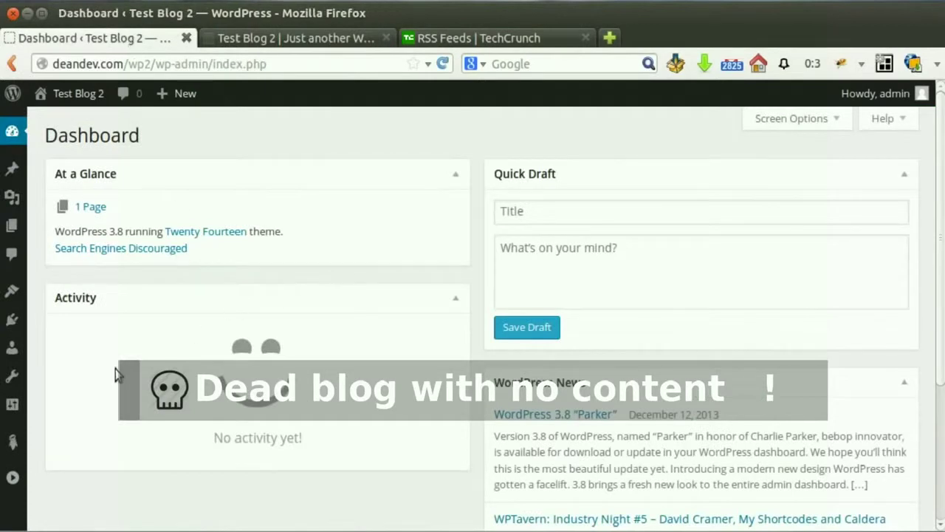
{"action": "mouse_move", "coordinate": [22, 440]}
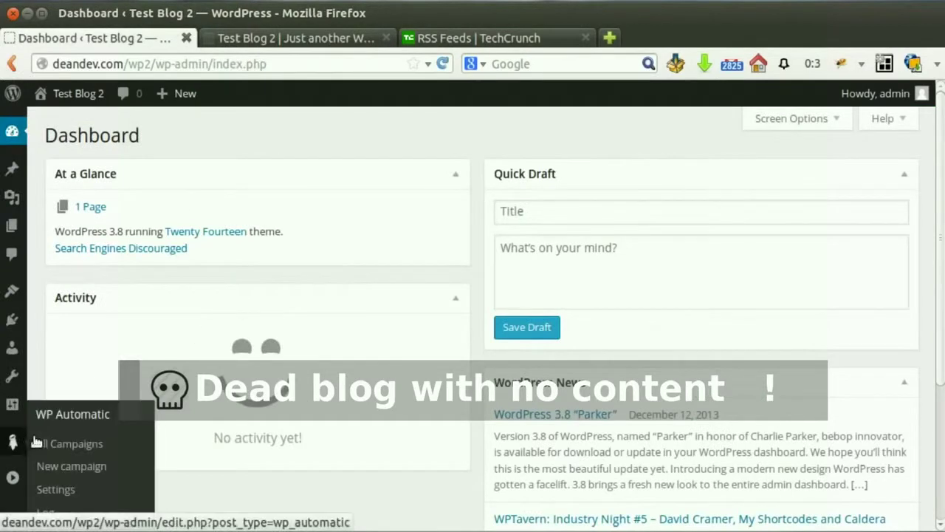
{"action": "left_click", "coordinate": [64, 466]}
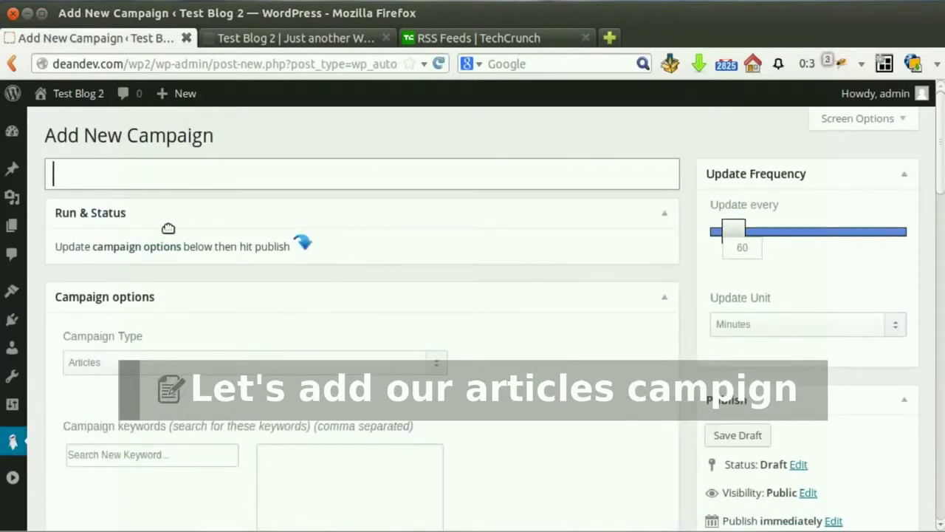
{"action": "type", "text": "Articles "}
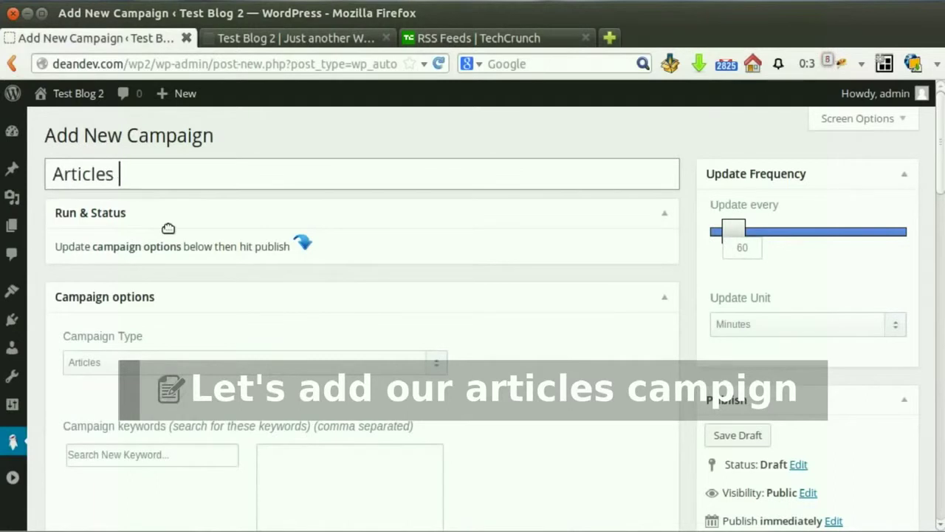
{"action": "type", "text": "Camp"}
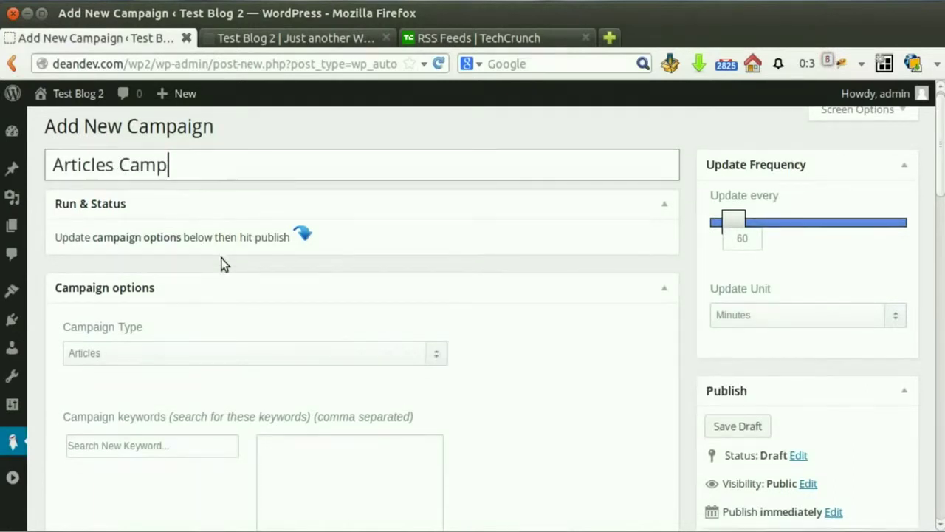
Step: Set the campaign type to Articles and add the suggested keyword "gold investment"
{"action": "scroll", "coordinate": [261, 279], "scroll_direction": "down", "scroll_amount": 3}
{"action": "left_click", "coordinate": [264, 269]}
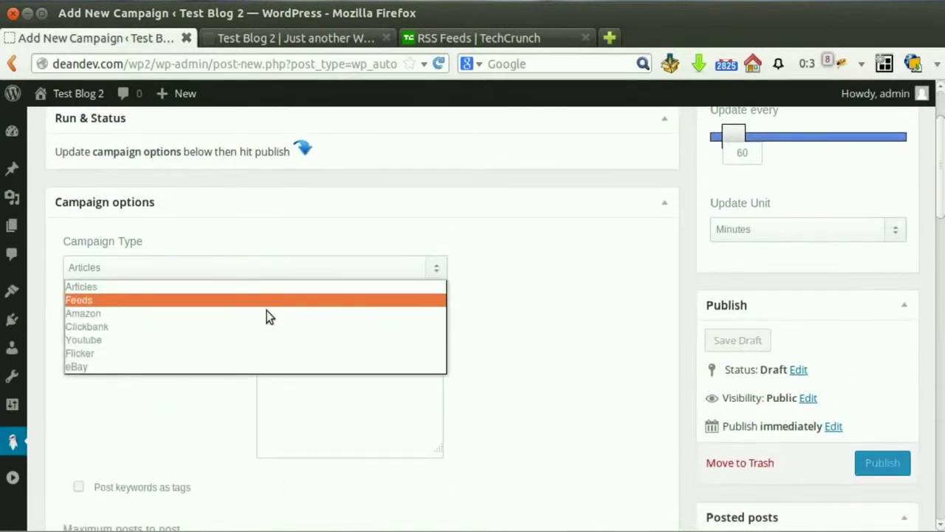
{"action": "left_click", "coordinate": [253, 288]}
{"action": "left_click", "coordinate": [212, 357]}
{"action": "type", "text": "gold invest"}
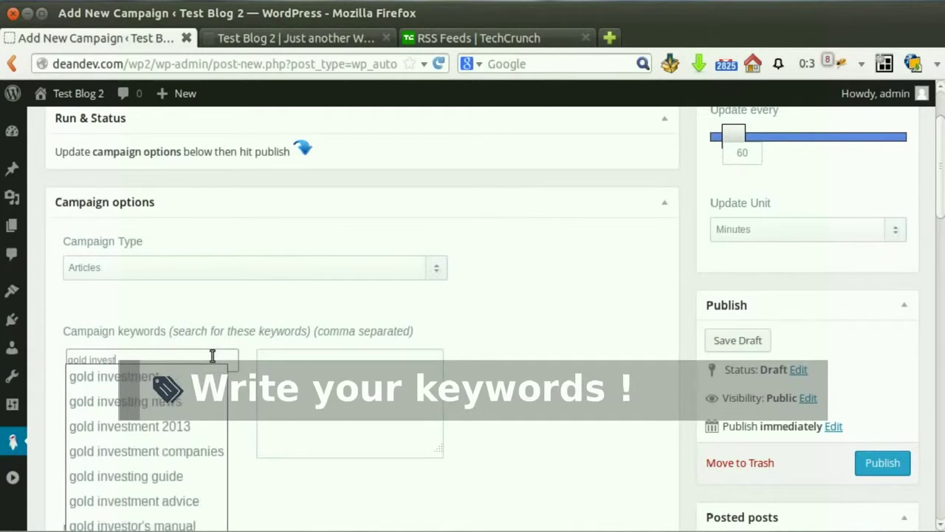
{"action": "left_click", "coordinate": [138, 380]}
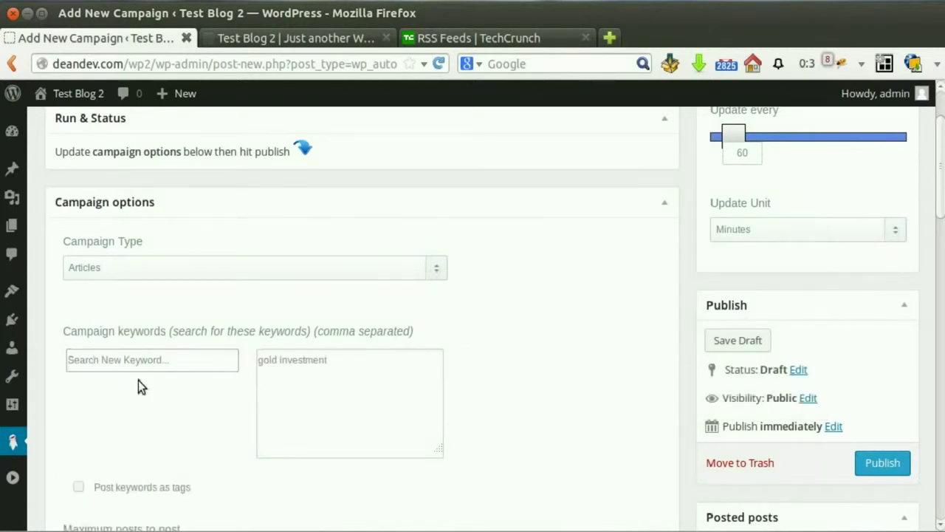
Step: Enable posting keywords as tags and set the maximum number of posts to 244
{"action": "scroll", "coordinate": [209, 376], "scroll_direction": "down", "scroll_amount": 3}
{"action": "left_click", "coordinate": [81, 347]}
{"action": "scroll", "coordinate": [150, 332], "scroll_direction": "down", "scroll_amount": 2}
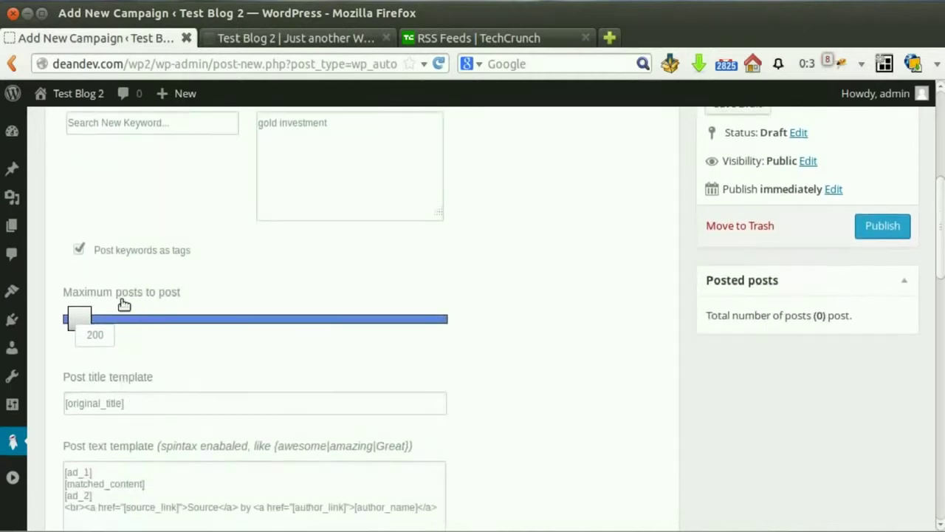
{"action": "left_click_drag", "start_coordinate": [89, 308], "coordinate": [93, 319]}
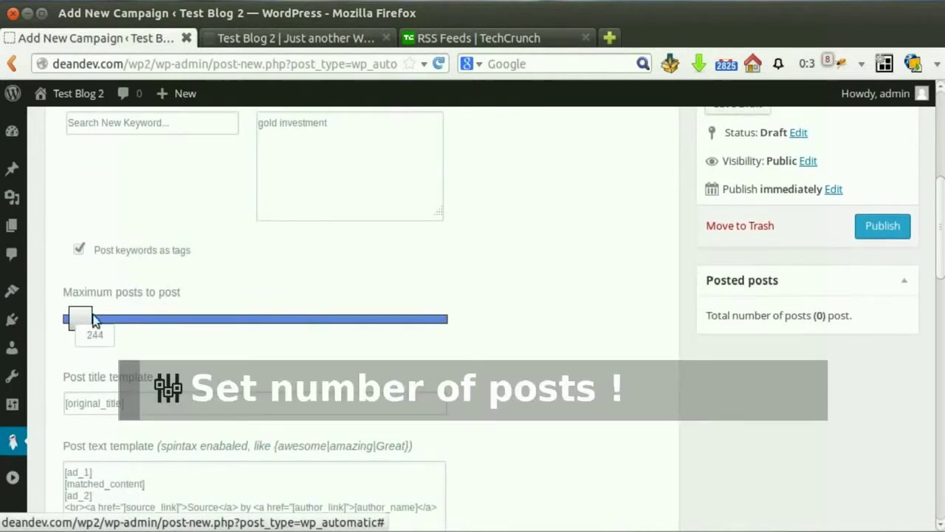
Step: Look over the title and text templates with their supported tags, and choose post as the campaign's post type
{"action": "scroll", "coordinate": [96, 313], "scroll_direction": "down", "scroll_amount": 3}
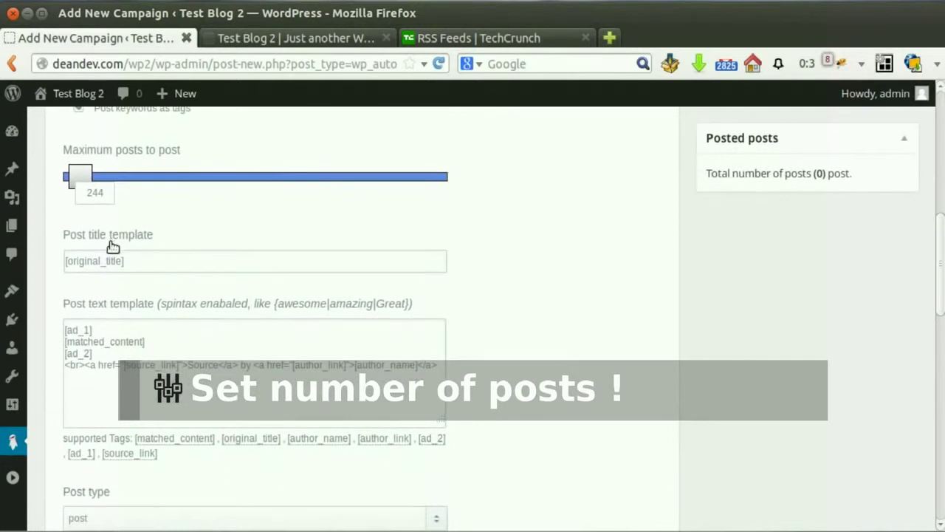
{"action": "scroll", "coordinate": [113, 246], "scroll_direction": "down", "scroll_amount": 1}
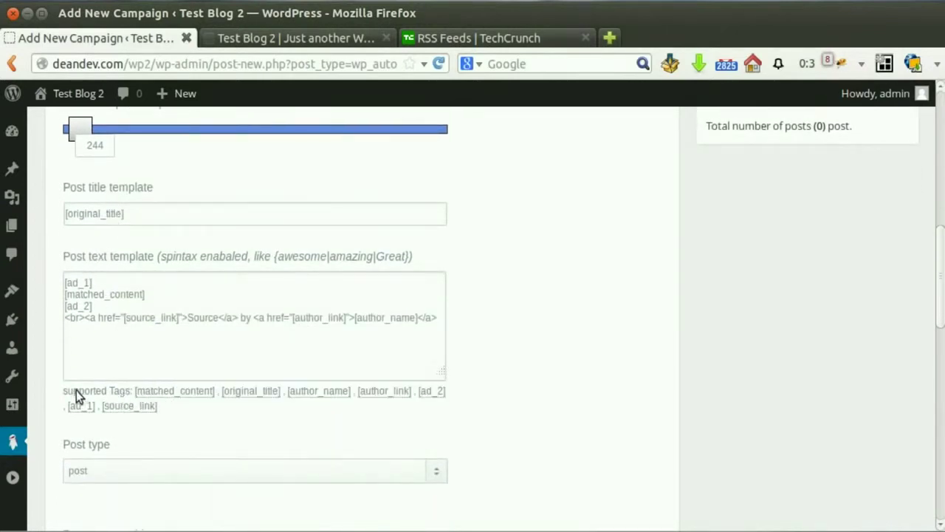
{"action": "left_click_drag", "start_coordinate": [77, 396], "coordinate": [67, 396]}
{"action": "left_click", "coordinate": [128, 397]}
{"action": "scroll", "coordinate": [170, 392], "scroll_direction": "down", "scroll_amount": 1}
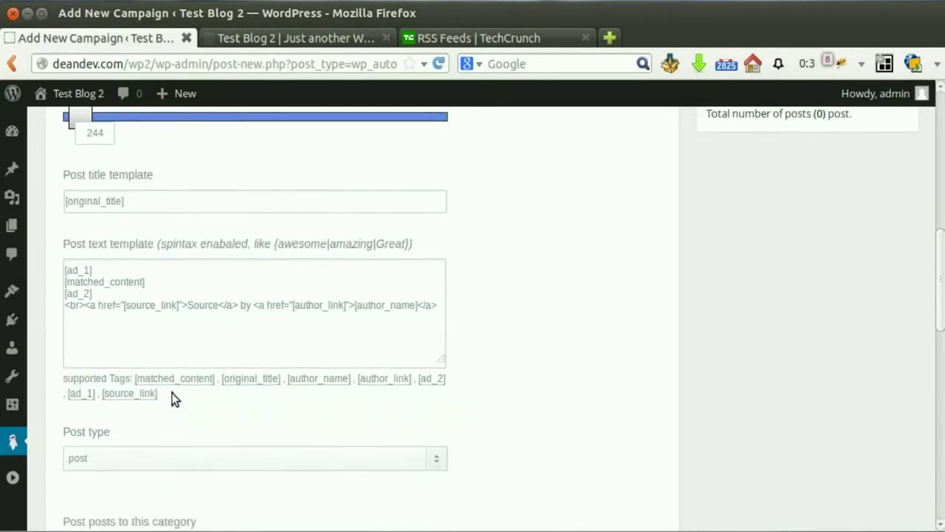
{"action": "scroll", "coordinate": [174, 398], "scroll_direction": "down", "scroll_amount": 5}
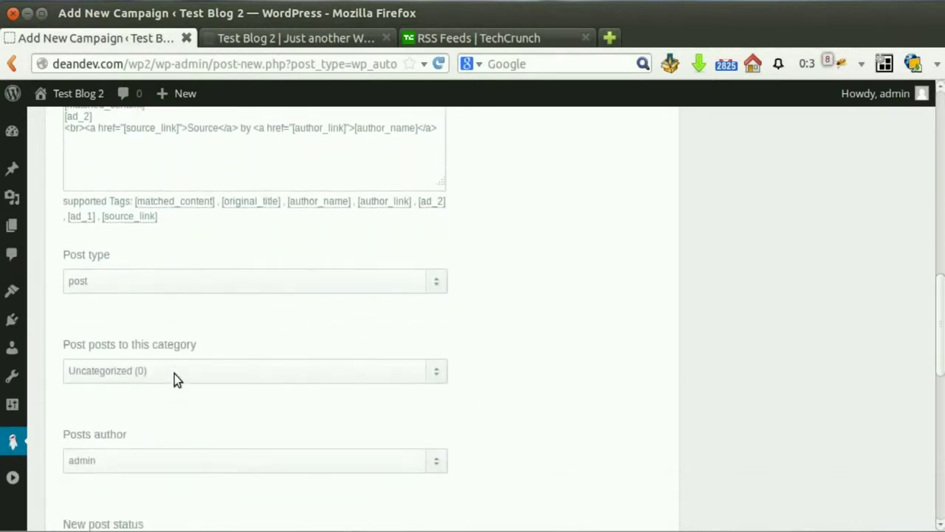
{"action": "left_click", "coordinate": [188, 282]}
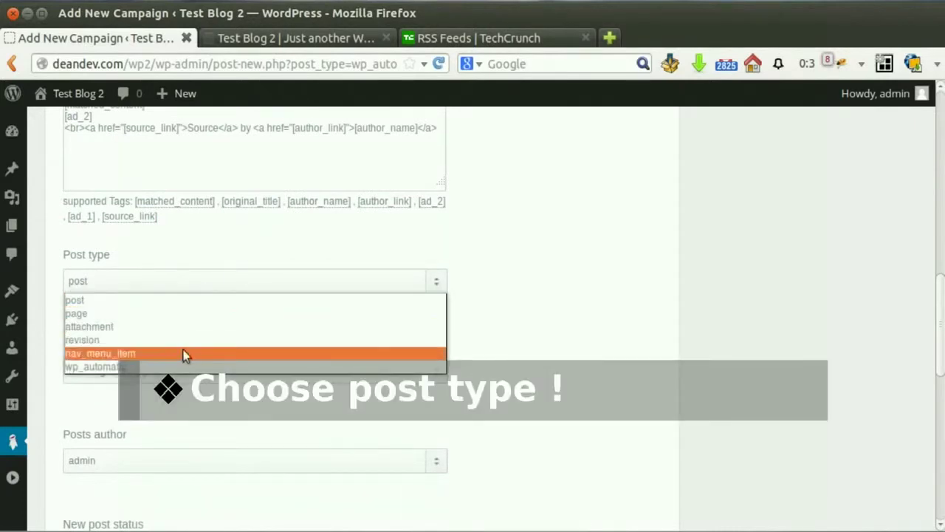
{"action": "left_click", "coordinate": [185, 303]}
Step: Keep the default category and author, and set the new post status to Published
{"action": "scroll", "coordinate": [179, 315], "scroll_direction": "down", "scroll_amount": 3}
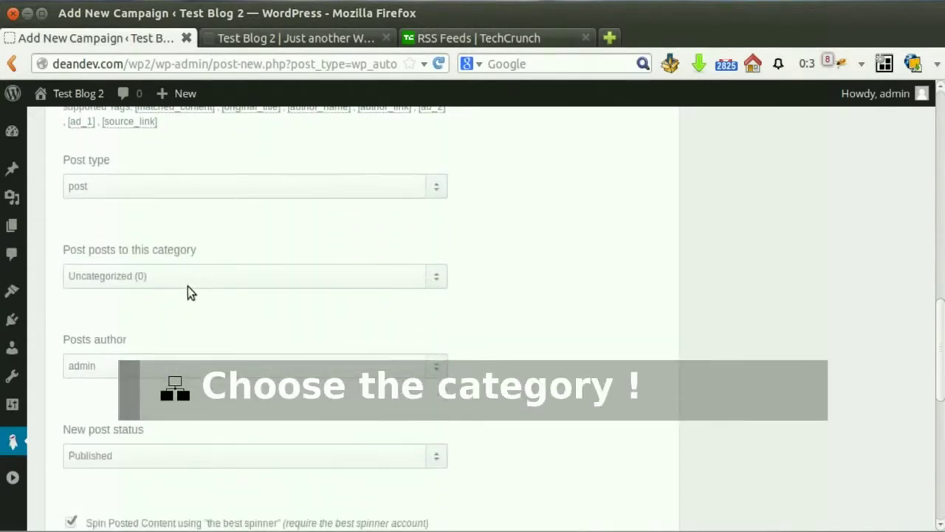
{"action": "scroll", "coordinate": [121, 369], "scroll_direction": "down", "scroll_amount": 3}
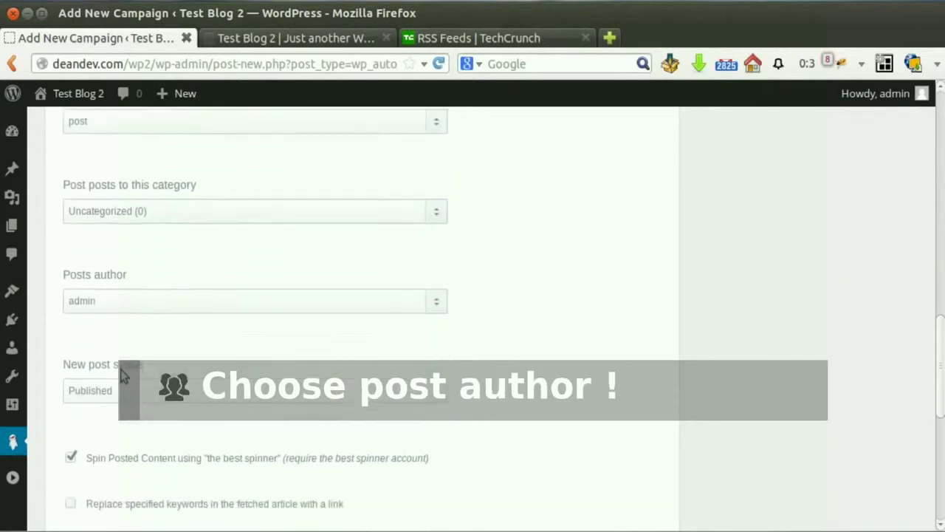
{"action": "left_click", "coordinate": [124, 362]}
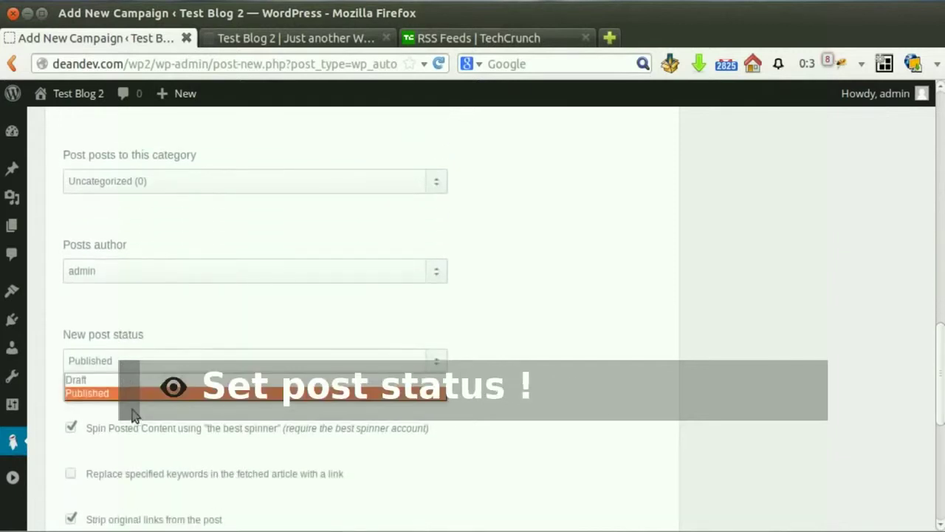
{"action": "left_click", "coordinate": [127, 393]}
Step: Enable replacing specified keywords with a link to inspect its link field, and disable the option again
{"action": "scroll", "coordinate": [128, 394], "scroll_direction": "down", "scroll_amount": 3}
{"action": "scroll", "coordinate": [127, 395], "scroll_direction": "down", "scroll_amount": 7}
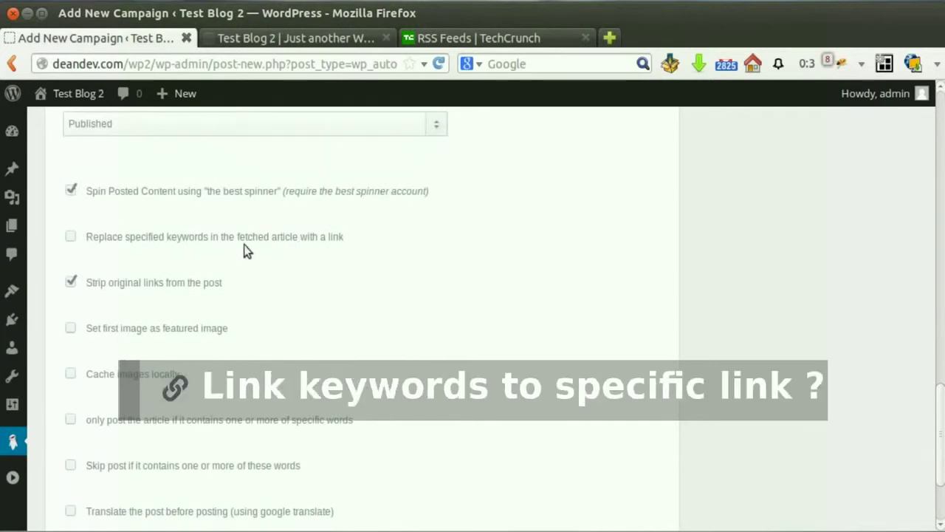
{"action": "left_click", "coordinate": [72, 236]}
{"action": "left_click", "coordinate": [112, 288]}
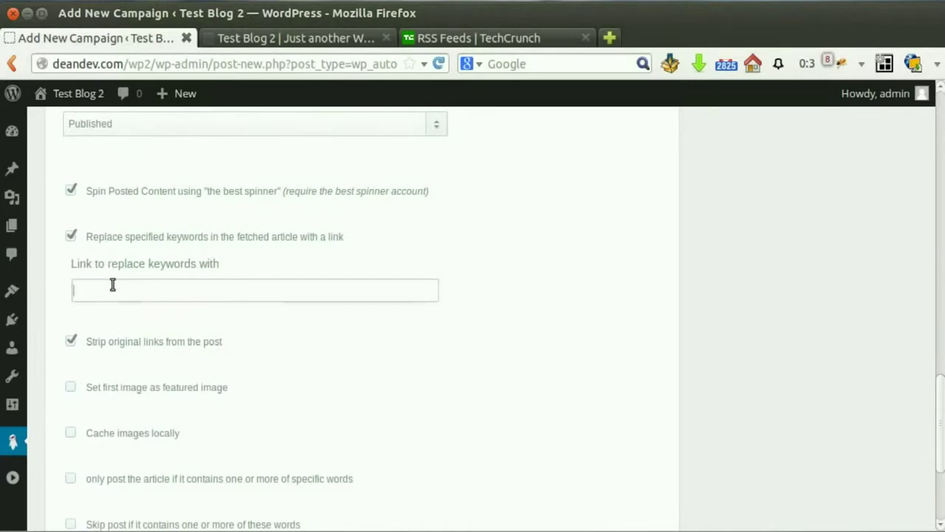
{"action": "left_click", "coordinate": [70, 236]}
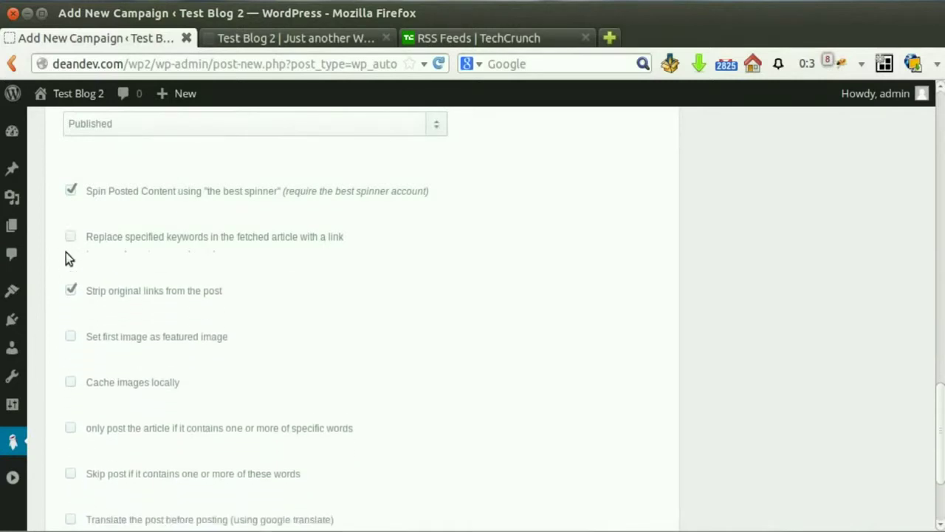
Step: Enable posting only articles with specific words to inspect the exact match words field, and disable the option again
{"action": "scroll", "coordinate": [66, 252], "scroll_direction": "down", "scroll_amount": 1}
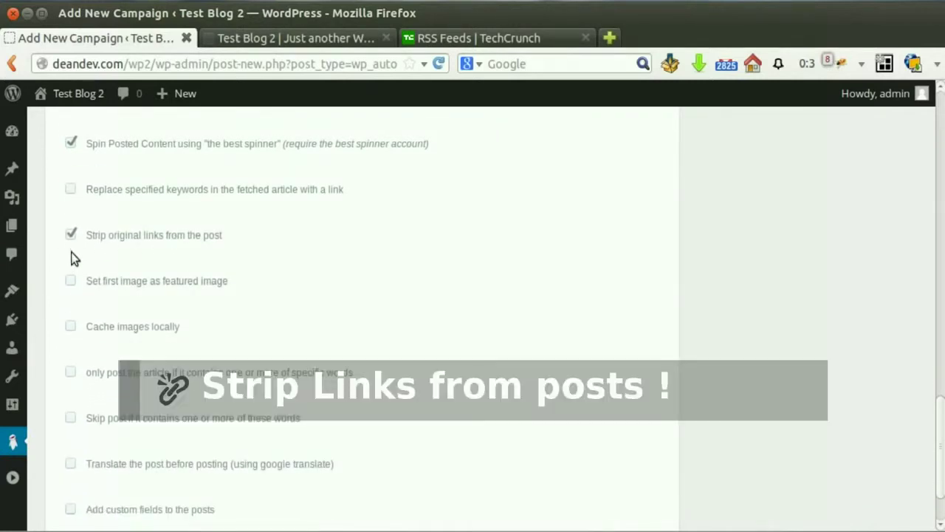
{"action": "scroll", "coordinate": [74, 251], "scroll_direction": "down", "scroll_amount": 1}
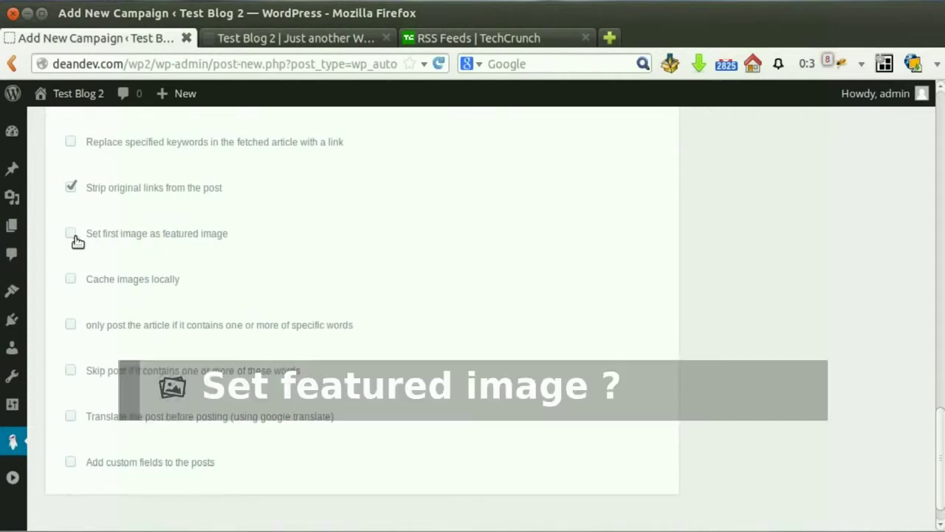
{"action": "left_click", "coordinate": [71, 235]}
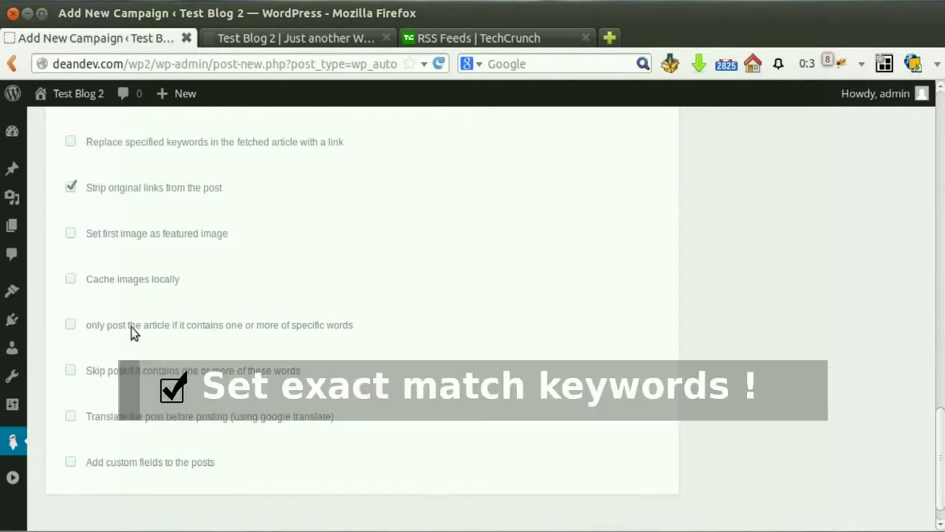
{"action": "left_click", "coordinate": [77, 323]}
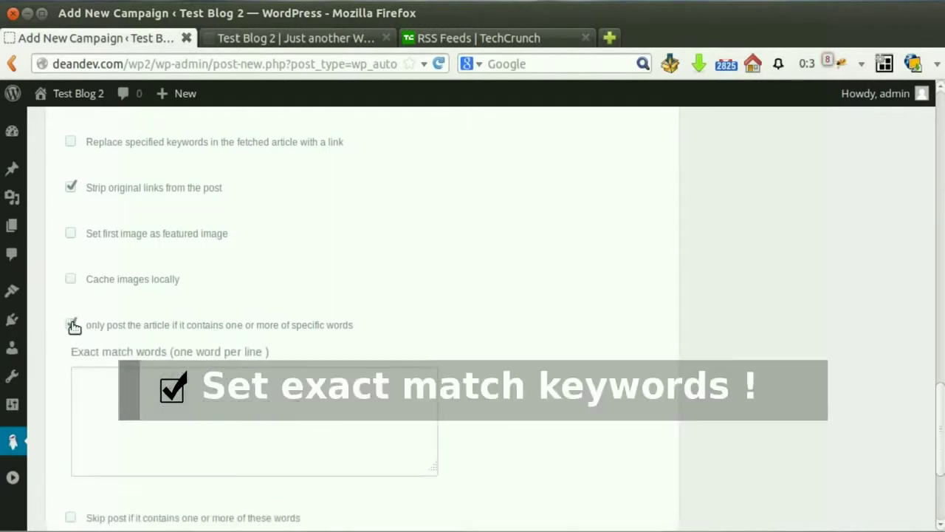
{"action": "scroll", "coordinate": [77, 321], "scroll_direction": "down", "scroll_amount": 1}
{"action": "scroll", "coordinate": [88, 310], "scroll_direction": "down", "scroll_amount": 1}
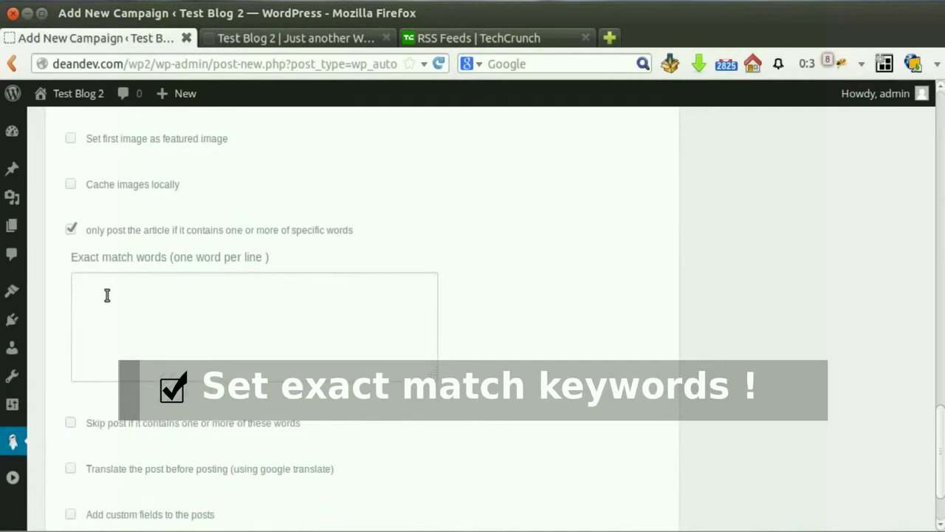
{"action": "left_click", "coordinate": [71, 230]}
Step: Enable skipping posts with certain words to inspect the banned words field, and disable the option again
{"action": "left_click", "coordinate": [70, 336]}
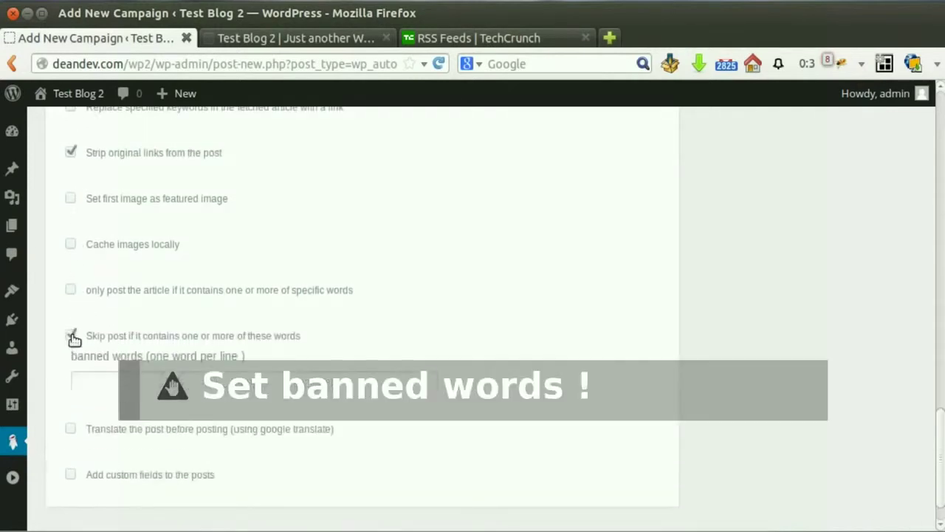
{"action": "scroll", "coordinate": [158, 249], "scroll_direction": "down", "scroll_amount": 2}
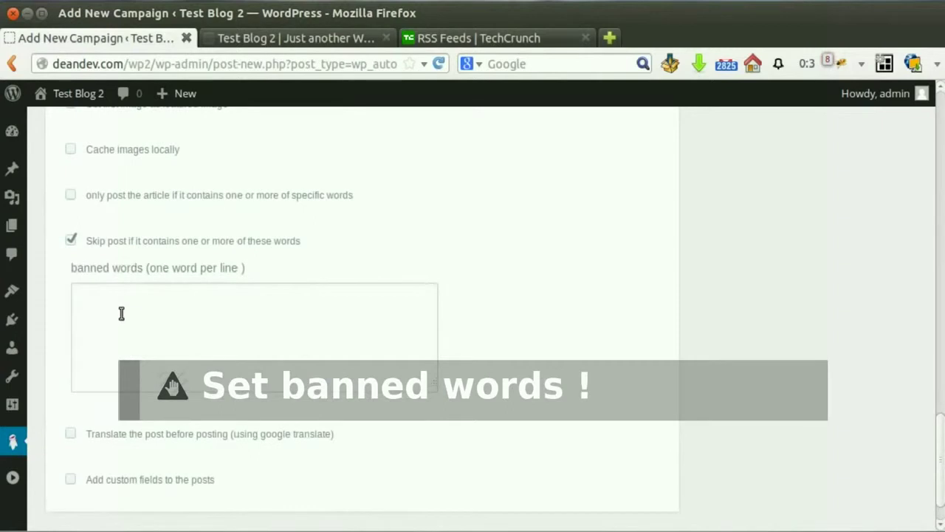
{"action": "left_click", "coordinate": [71, 241]}
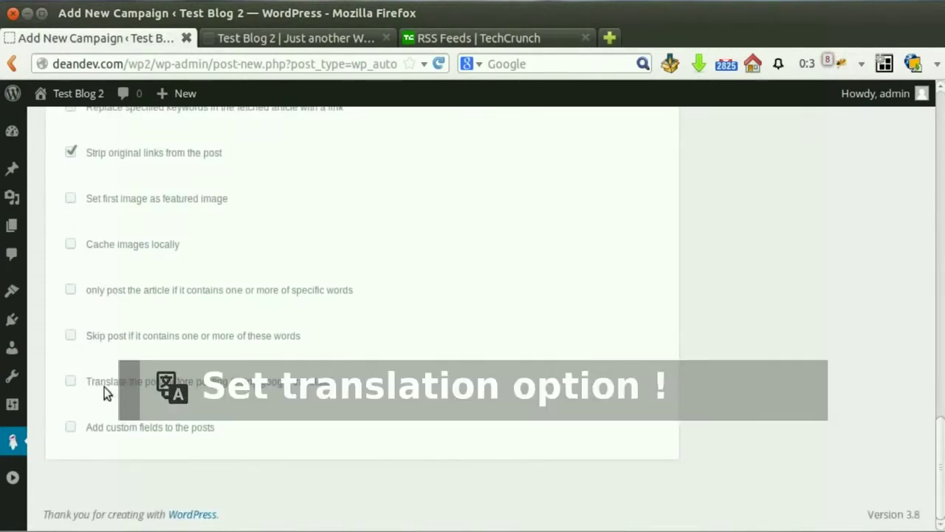
Step: Enable translation before posting to inspect the available languages, and disable the option again
{"action": "left_click", "coordinate": [71, 382]}
{"action": "scroll", "coordinate": [69, 383], "scroll_direction": "down", "scroll_amount": 2}
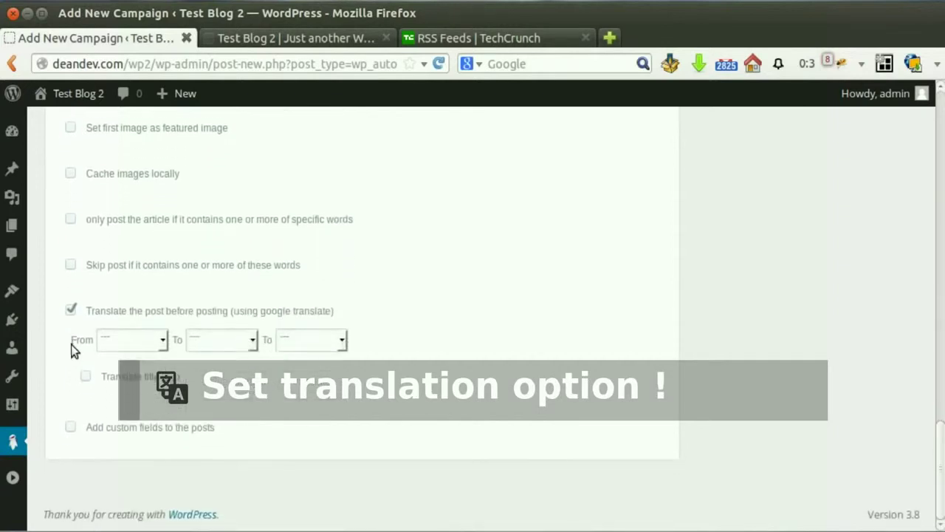
{"action": "left_click", "coordinate": [151, 347]}
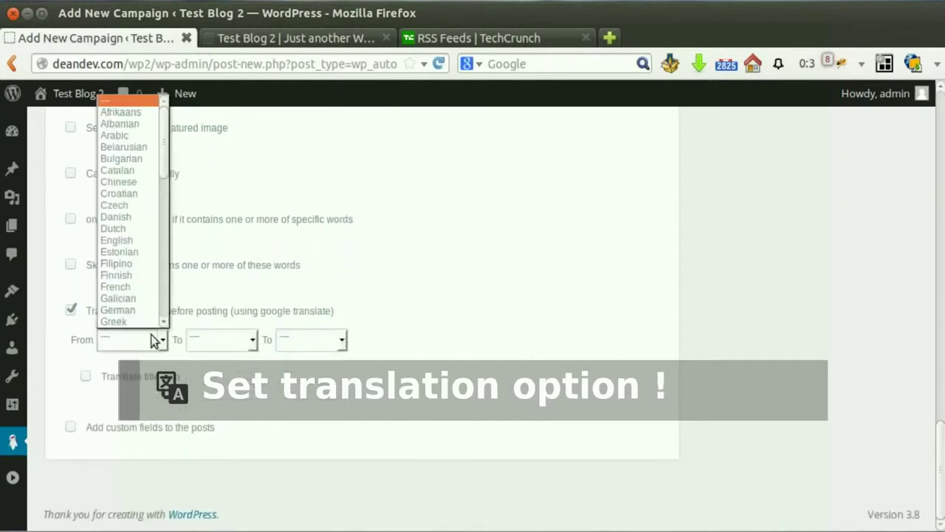
{"action": "left_click", "coordinate": [210, 341]}
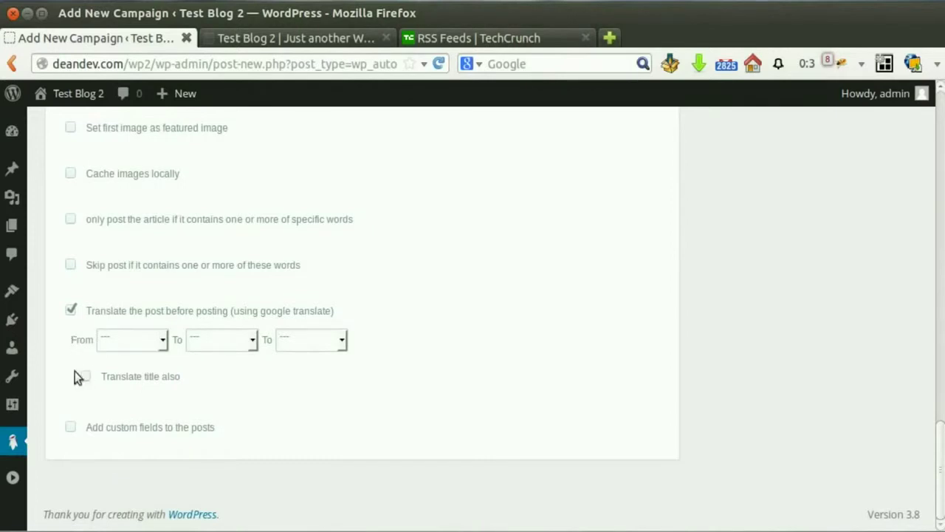
{"action": "left_click", "coordinate": [70, 312]}
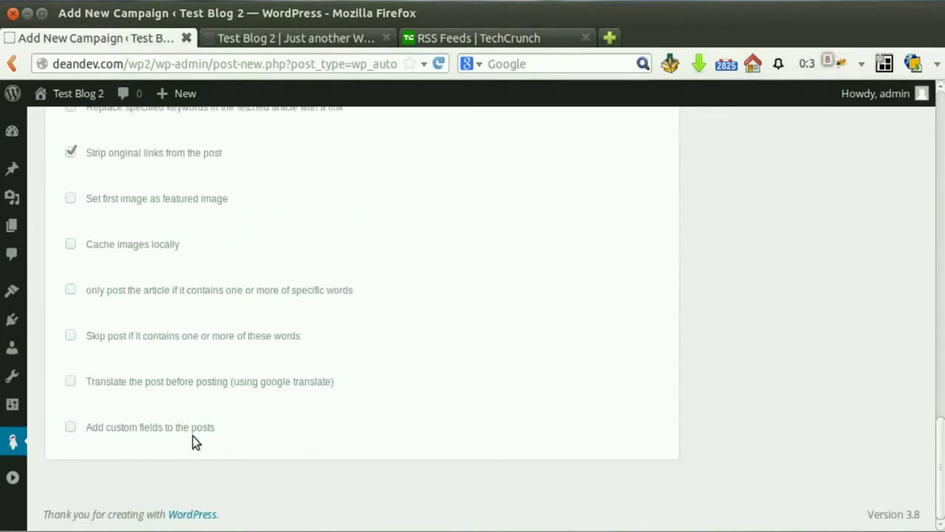
Step: Enable adding custom fields to posts to inspect the supported tags, add two extra field rows, and disable the option again
{"action": "left_click", "coordinate": [70, 428]}
{"action": "scroll", "coordinate": [70, 424], "scroll_direction": "down", "scroll_amount": 2}
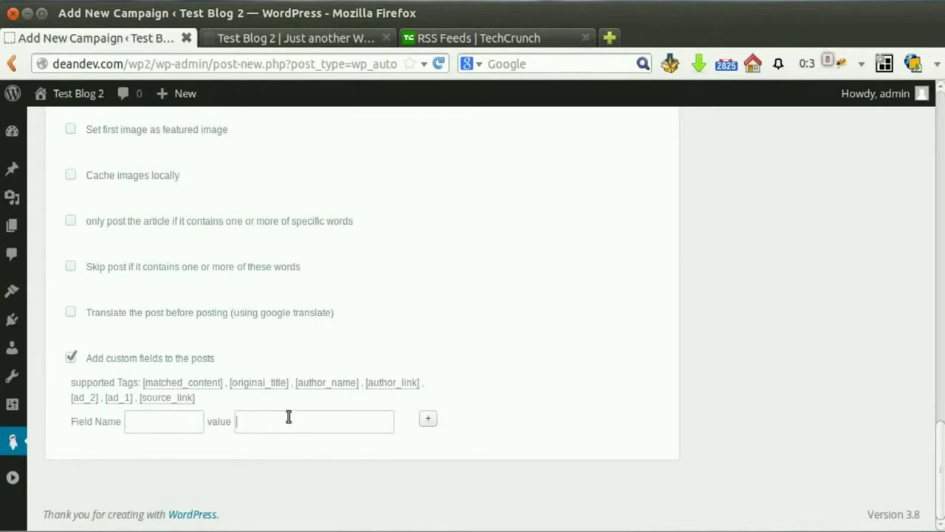
{"action": "left_click", "coordinate": [427, 419]}
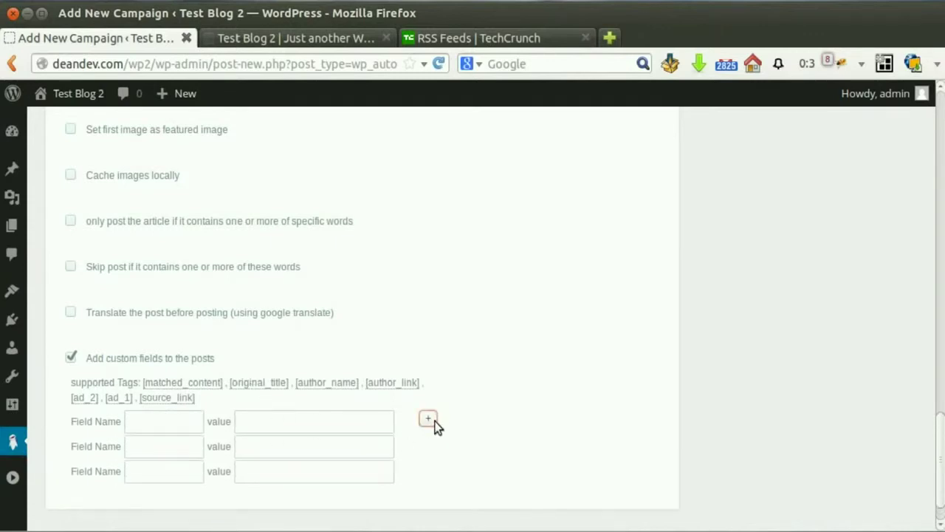
{"action": "left_click", "coordinate": [428, 419]}
{"action": "scroll", "coordinate": [428, 436], "scroll_direction": "down", "scroll_amount": 2}
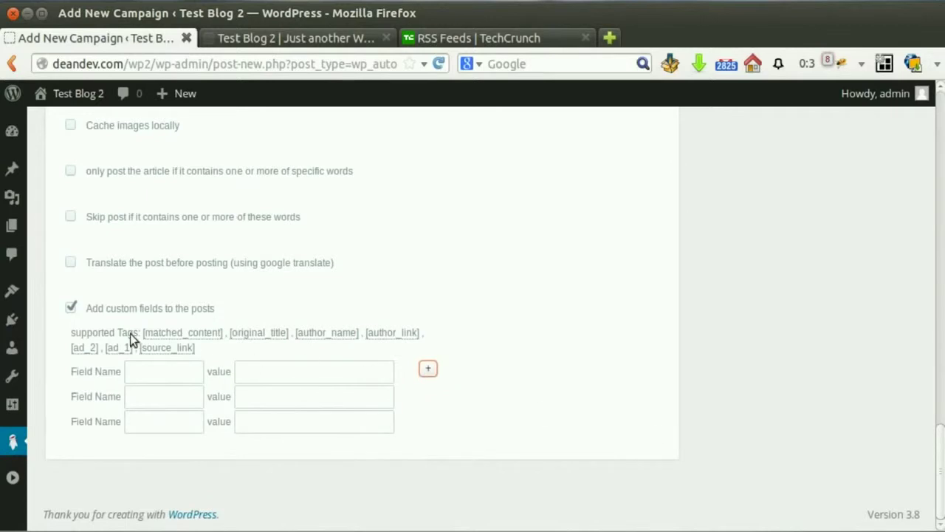
{"action": "left_click", "coordinate": [71, 307]}
Step: Publish the articles campaign and check the publishing notice
{"action": "left_click_drag", "start_coordinate": [939, 451], "coordinate": [942, 184]}
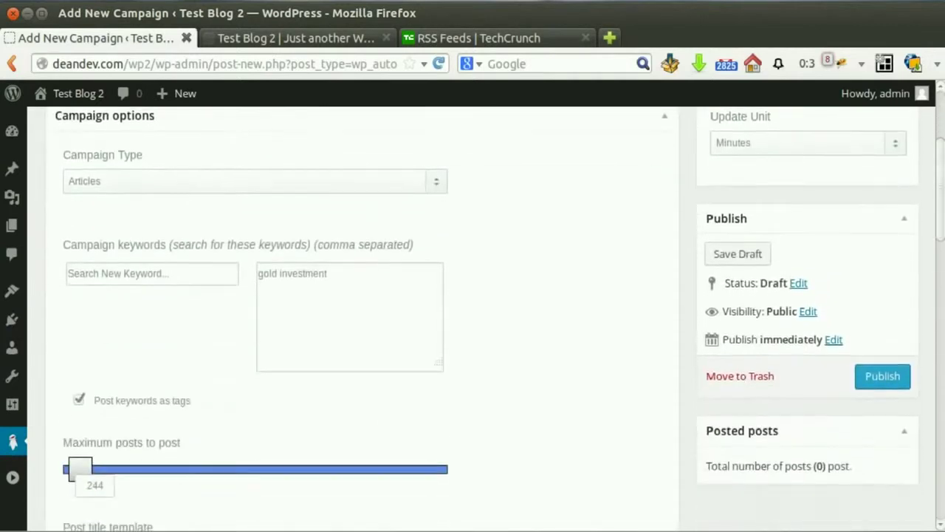
{"action": "left_click", "coordinate": [895, 378]}
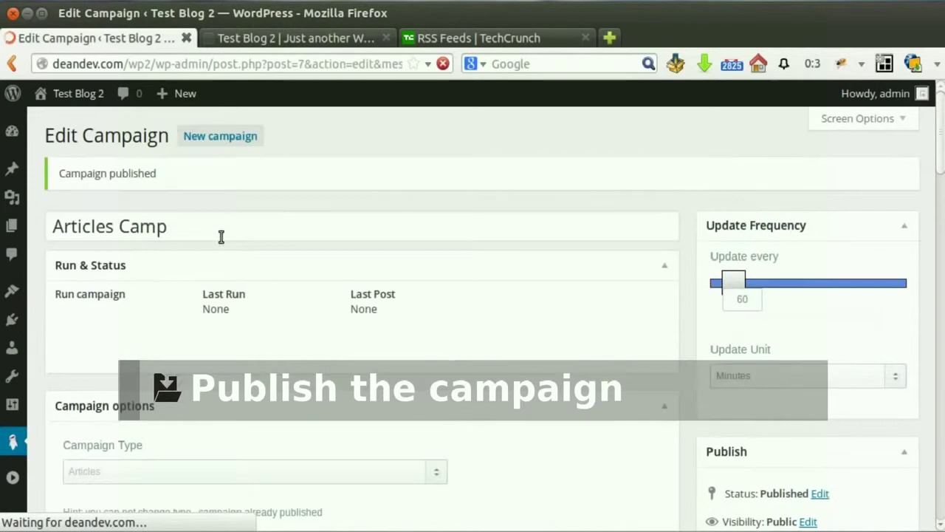
{"action": "left_click_drag", "start_coordinate": [58, 174], "coordinate": [180, 175]}
{"action": "left_click", "coordinate": [160, 184]}
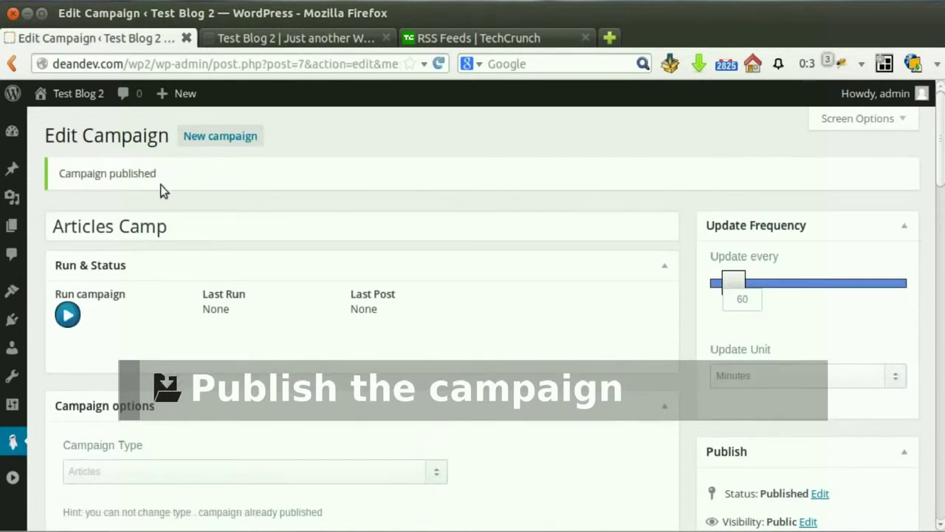
Step: Run the Articles Camp campaign and check its processing log for the new post
{"action": "left_click", "coordinate": [69, 316]}
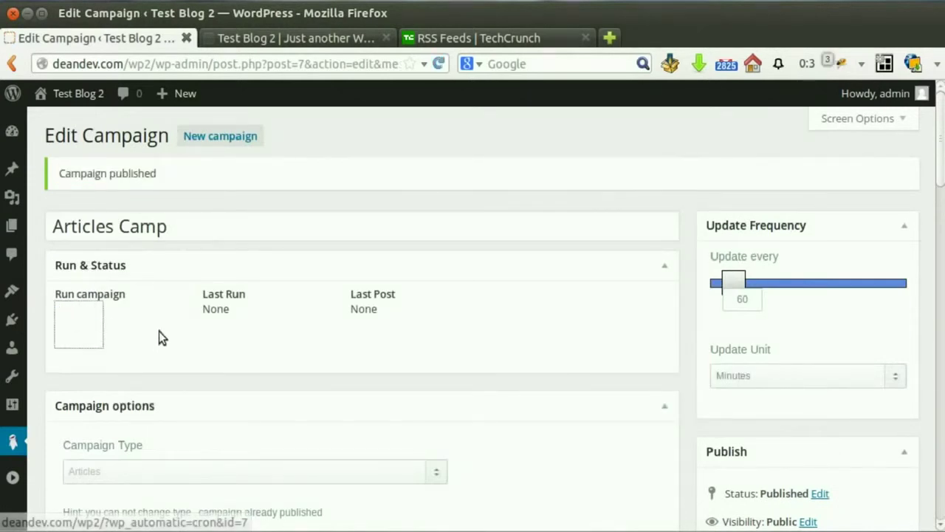
{"action": "scroll", "coordinate": [159, 337], "scroll_direction": "down", "scroll_amount": 1}
{"action": "scroll", "coordinate": [158, 331], "scroll_direction": "down", "scroll_amount": 2}
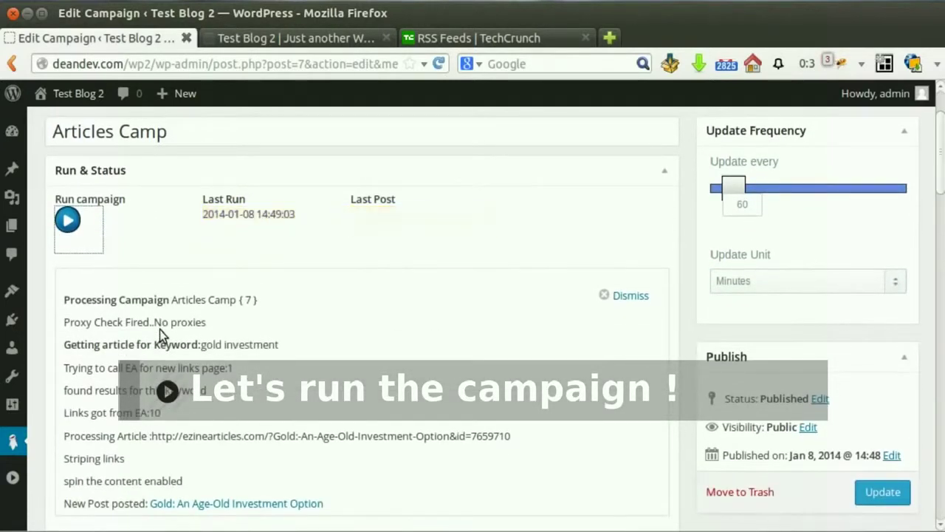
{"action": "left_click_drag", "start_coordinate": [65, 506], "coordinate": [140, 507]}
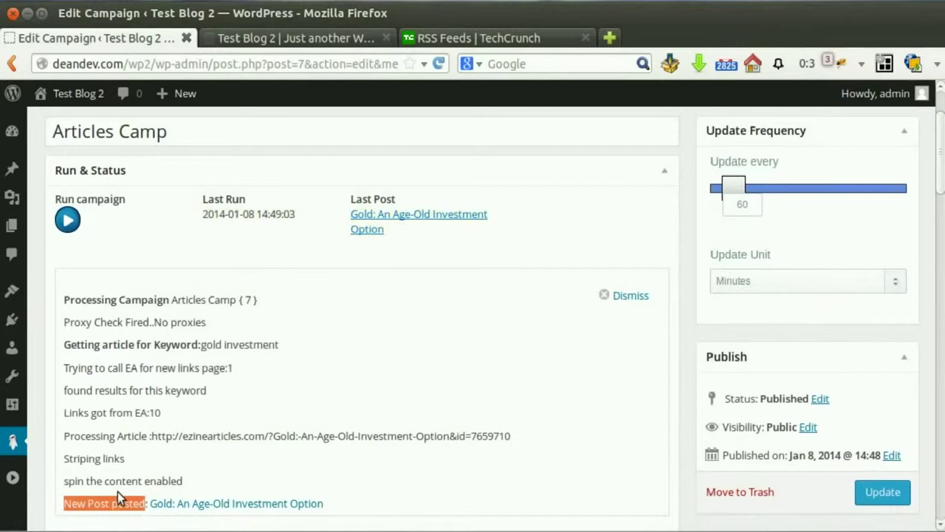
{"action": "left_click", "coordinate": [119, 490]}
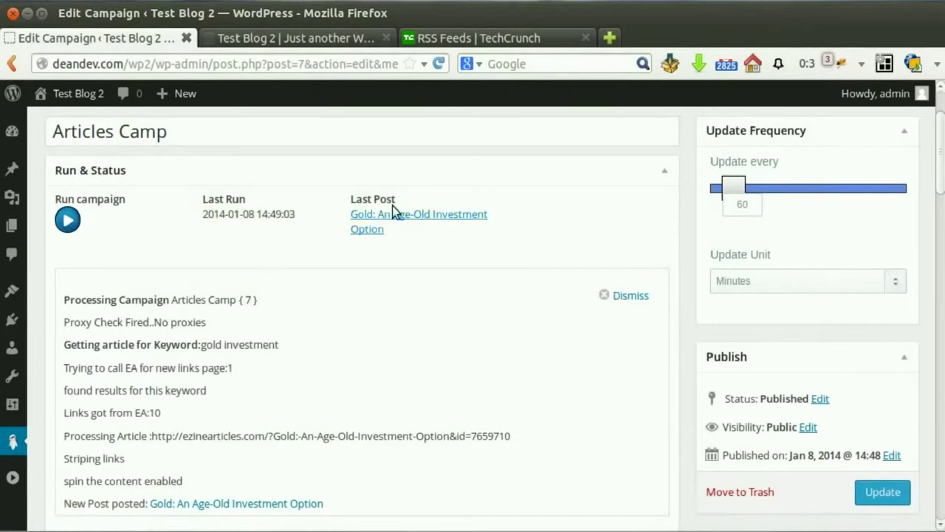
Step: Open the campaign's last post in a separate browser tab, review the article, and close it
{"action": "middle_click", "coordinate": [372, 227]}
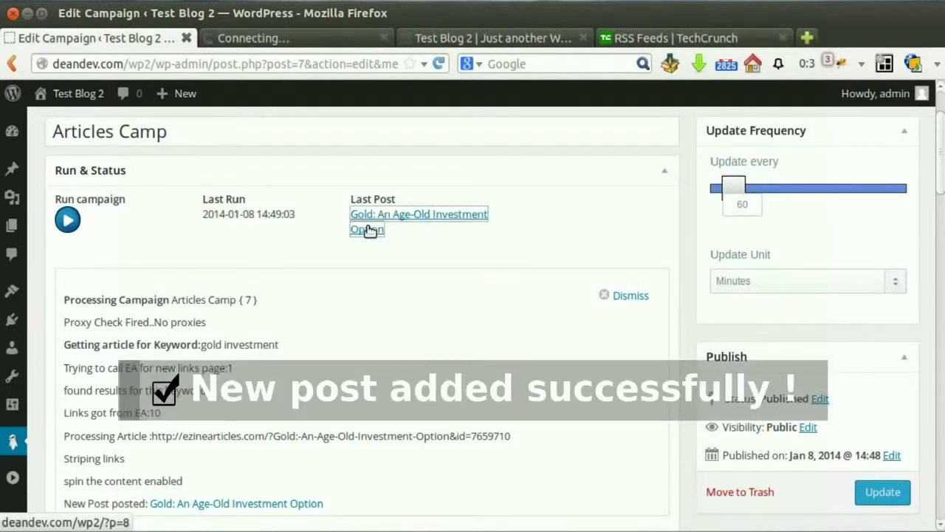
{"action": "left_click", "coordinate": [327, 40]}
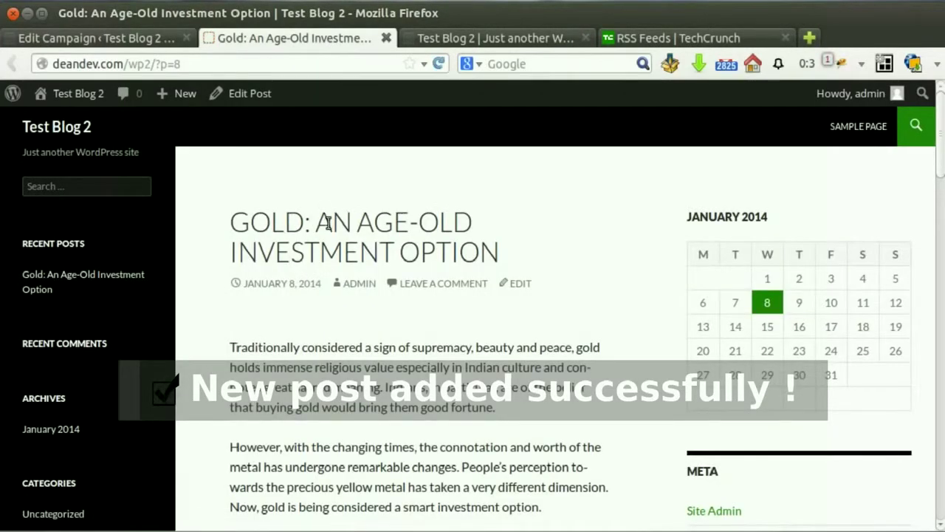
{"action": "left_click_drag", "start_coordinate": [939, 166], "coordinate": [916, 148]}
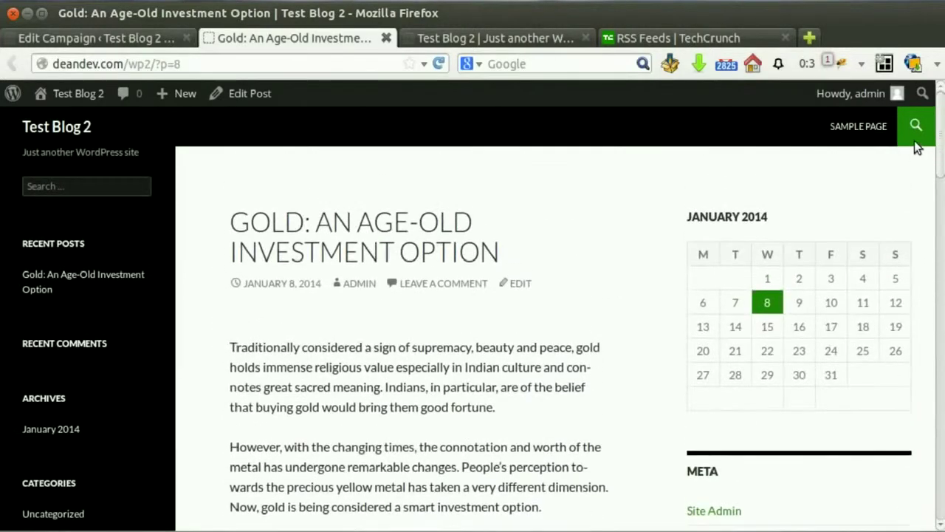
{"action": "left_click", "coordinate": [387, 38]}
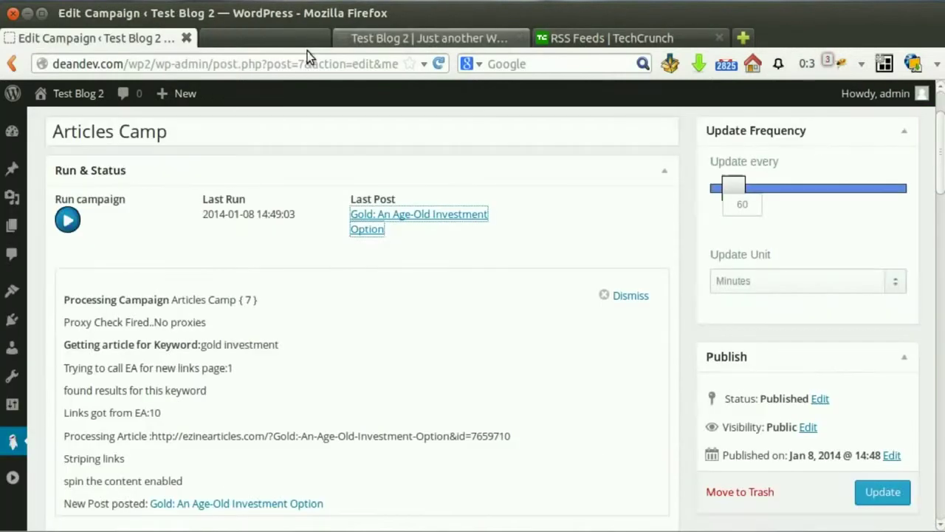
Step: Run the campaign again, review the newly generated post in a separate browser tab, and close it
{"action": "left_click", "coordinate": [67, 222]}
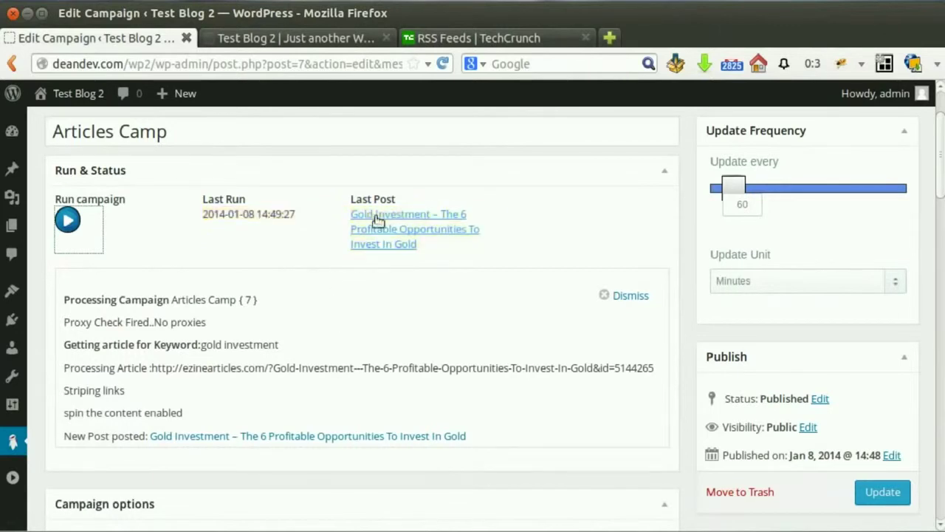
{"action": "middle_click", "coordinate": [359, 226]}
{"action": "left_click", "coordinate": [251, 37]}
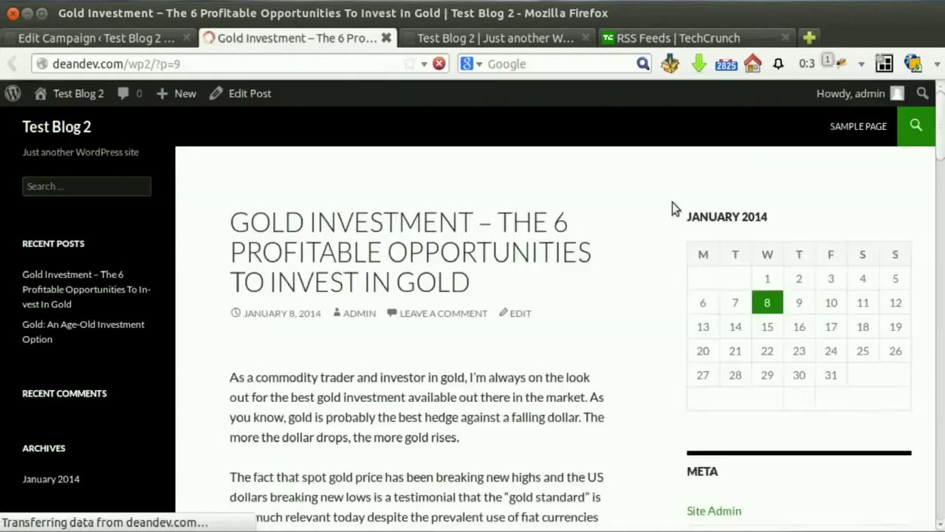
{"action": "left_click_drag", "start_coordinate": [940, 158], "coordinate": [933, 118]}
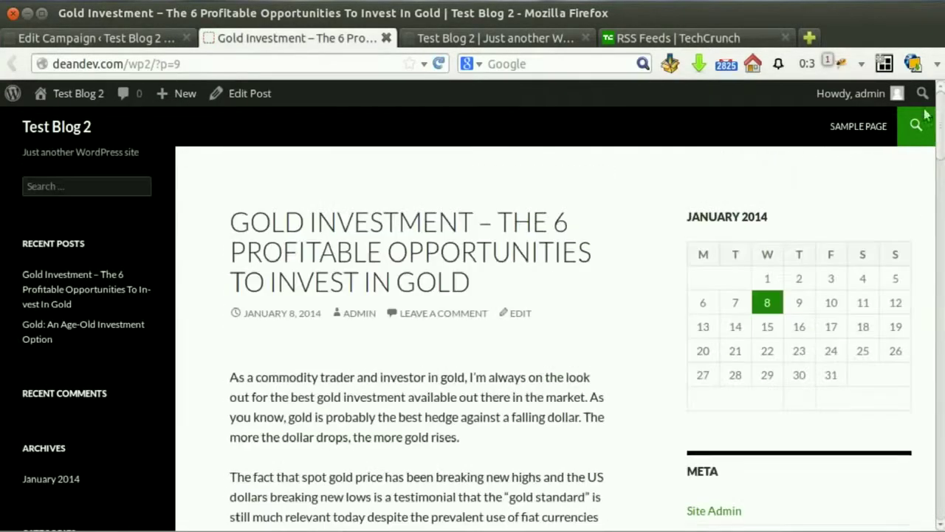
{"action": "left_click", "coordinate": [386, 37]}
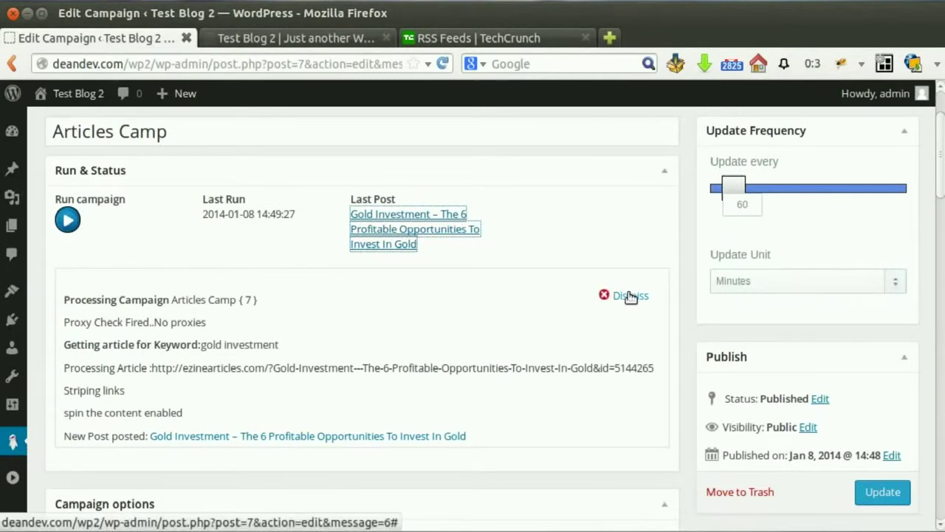
Step: Dismiss the run log and set the campaign's update frequency to every 46 minutes
{"action": "left_click", "coordinate": [632, 296]}
{"action": "scroll", "coordinate": [692, 232], "scroll_direction": "up", "scroll_amount": 3}
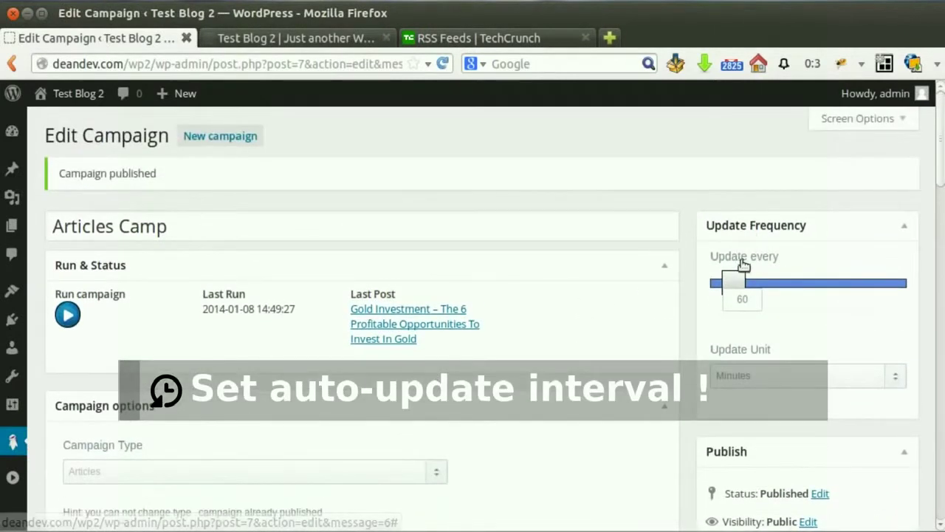
{"action": "left_click_drag", "start_coordinate": [733, 275], "coordinate": [733, 281]}
{"action": "left_click", "coordinate": [753, 375]}
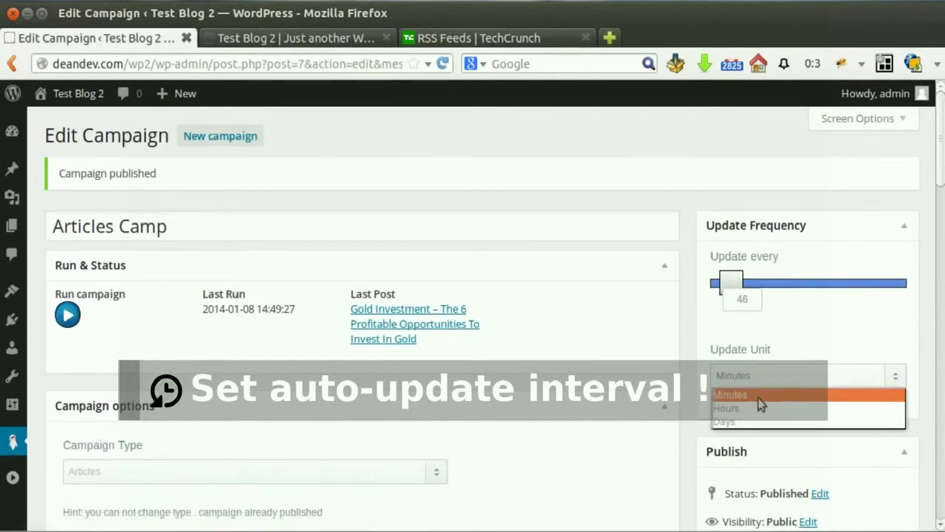
{"action": "left_click", "coordinate": [763, 394]}
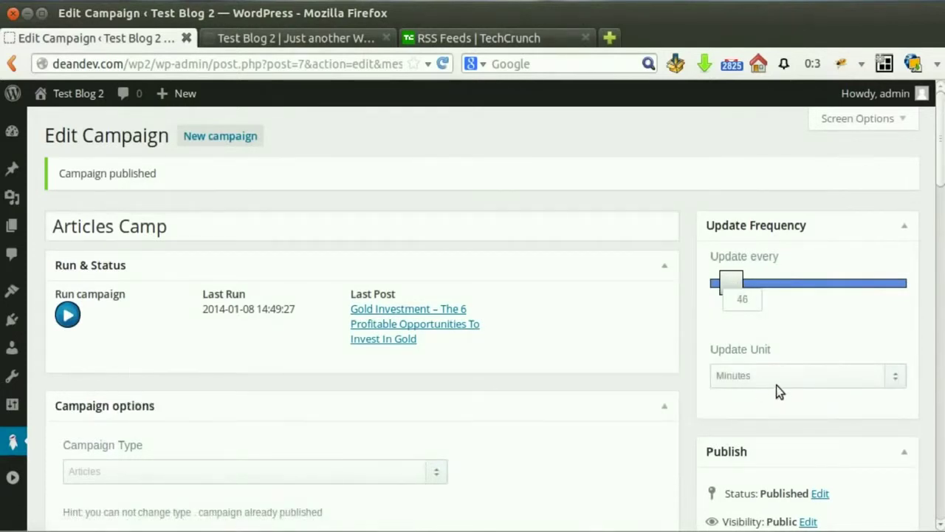
{"action": "scroll", "coordinate": [441, 259], "scroll_direction": "down", "scroll_amount": 3}
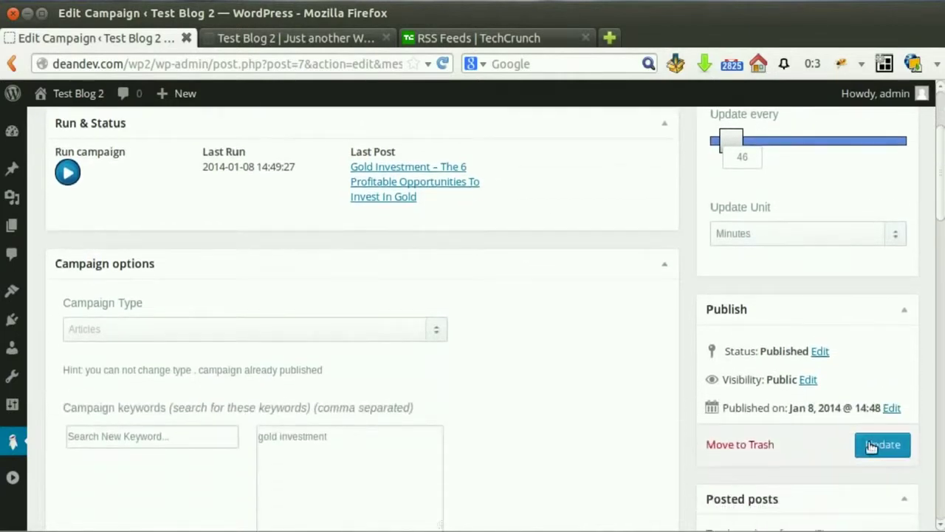
{"action": "scroll", "coordinate": [624, 368], "scroll_direction": "up", "scroll_amount": 3}
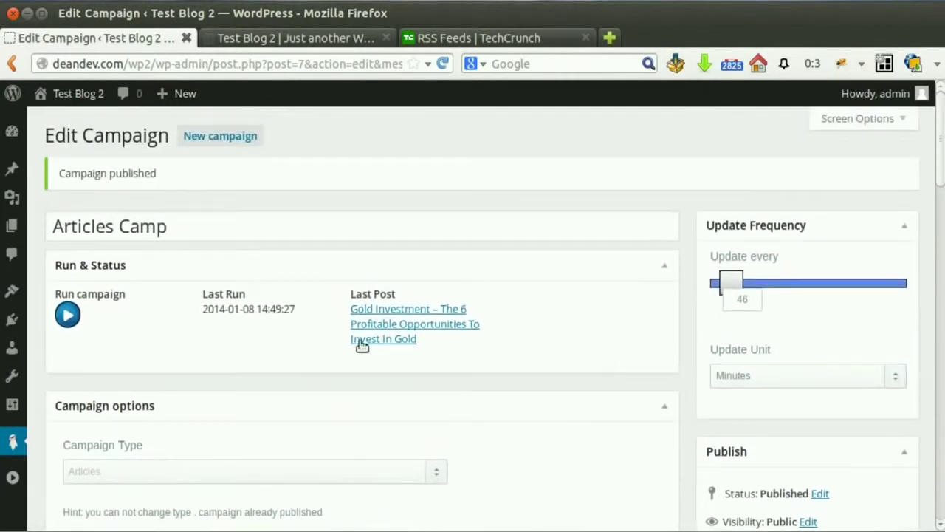
Step: Create a new campaign titled Feeds Camp
{"action": "left_click", "coordinate": [214, 139]}
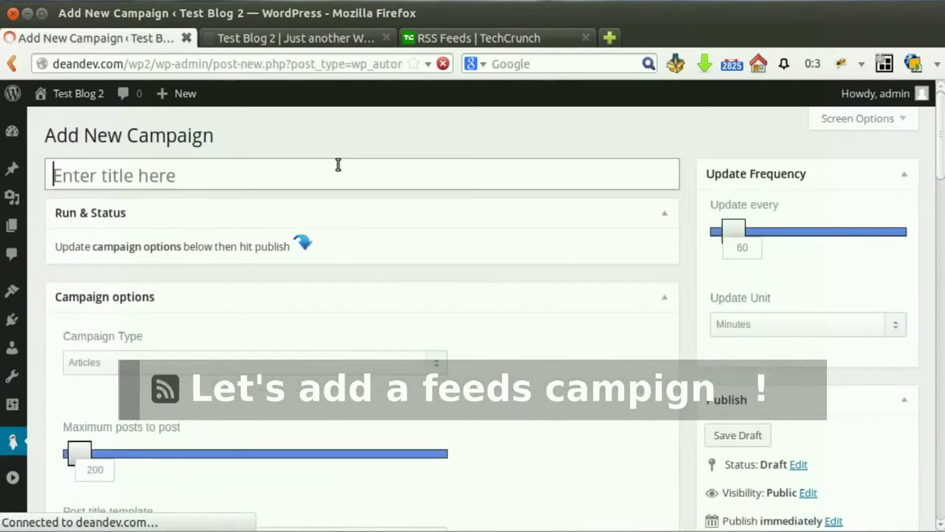
{"action": "type", "text": "F"}
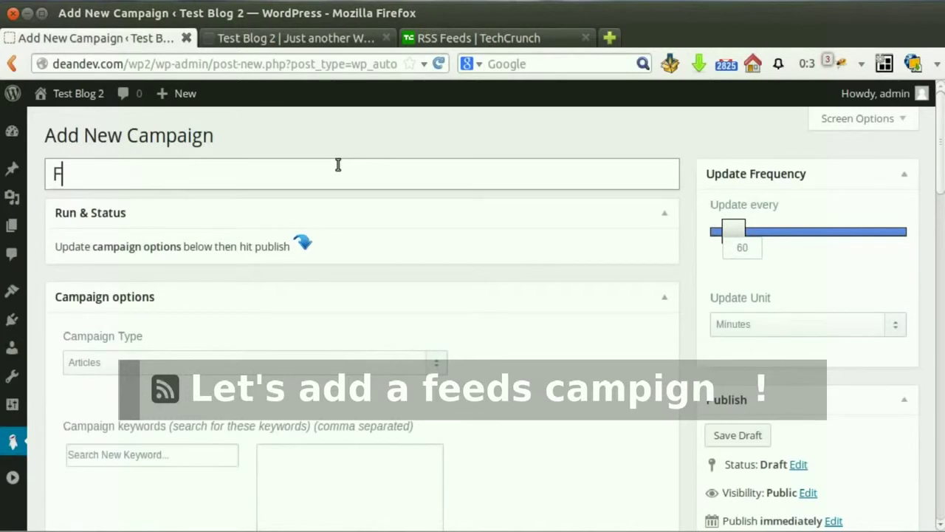
{"action": "type", "text": "Camp"}
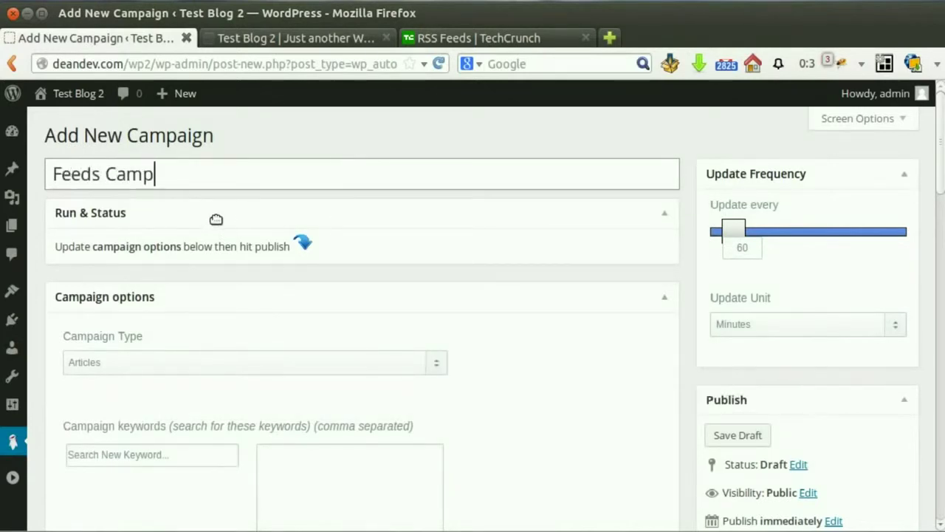
Step: Set the new campaign's type to Feeds and bring up its field for feed links
{"action": "scroll", "coordinate": [226, 409], "scroll_direction": "down", "scroll_amount": 3}
{"action": "left_click", "coordinate": [220, 269]}
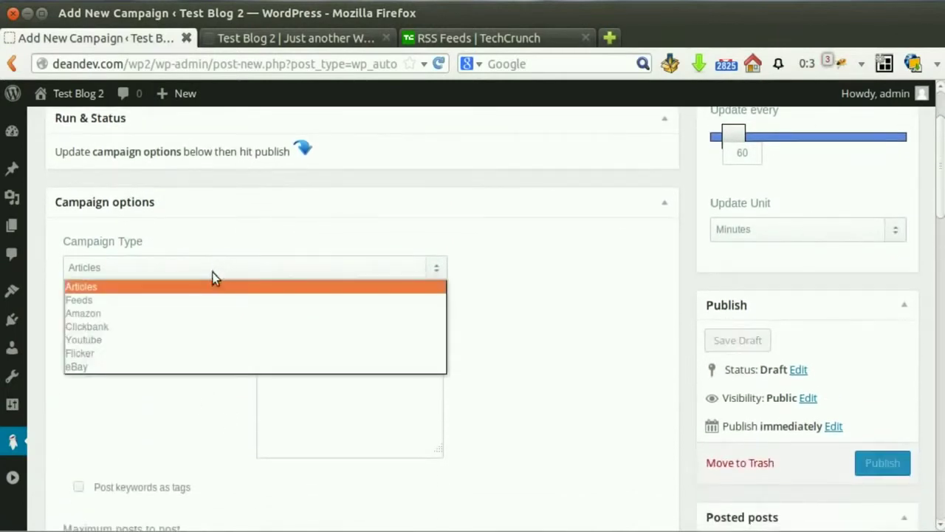
{"action": "left_click", "coordinate": [180, 302]}
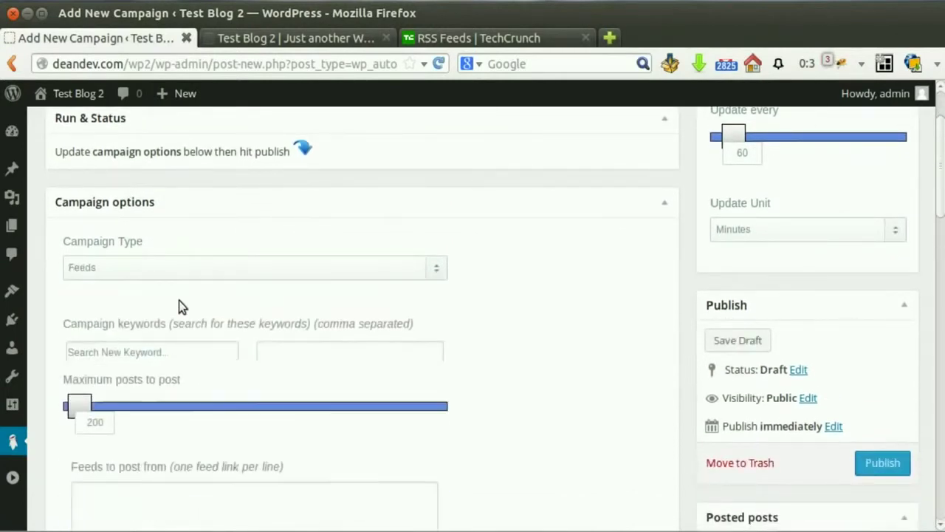
{"action": "scroll", "coordinate": [179, 299], "scroll_direction": "down", "scroll_amount": 3}
{"action": "scroll", "coordinate": [178, 300], "scroll_direction": "down", "scroll_amount": 1}
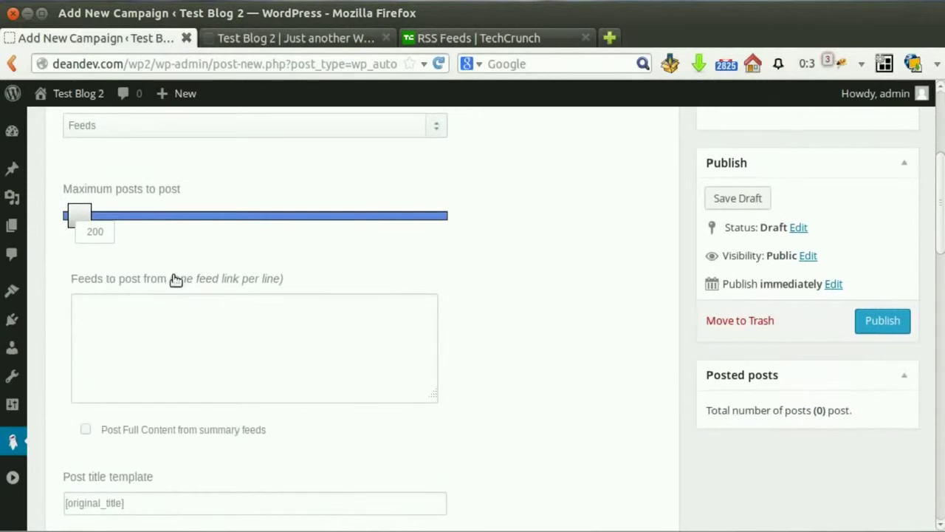
Step: Open the main TechCrunch feed from the TechCrunch RSS feeds page and examine how much article text its entries contain
{"action": "left_click", "coordinate": [480, 38]}
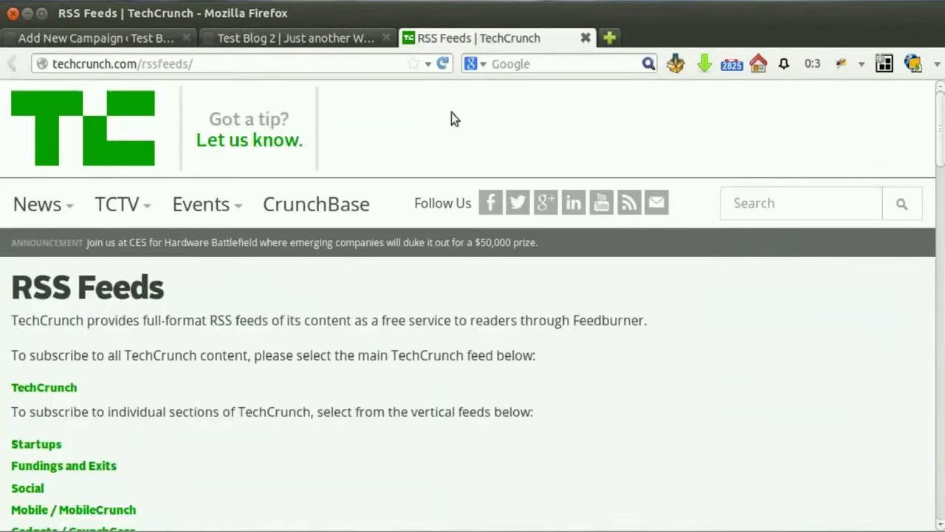
{"action": "scroll", "coordinate": [333, 239], "scroll_direction": "down", "scroll_amount": 1}
{"action": "scroll", "coordinate": [332, 239], "scroll_direction": "down", "scroll_amount": 1}
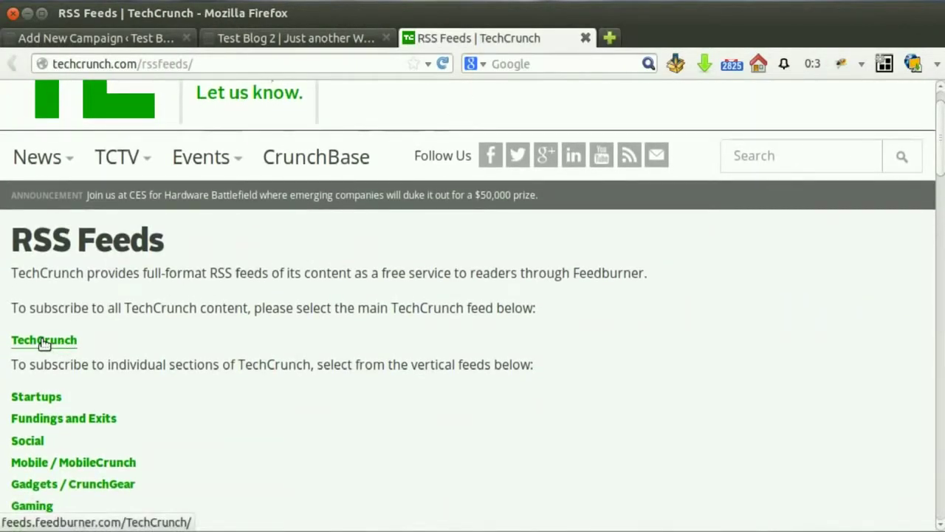
{"action": "left_click", "coordinate": [406, 335]}
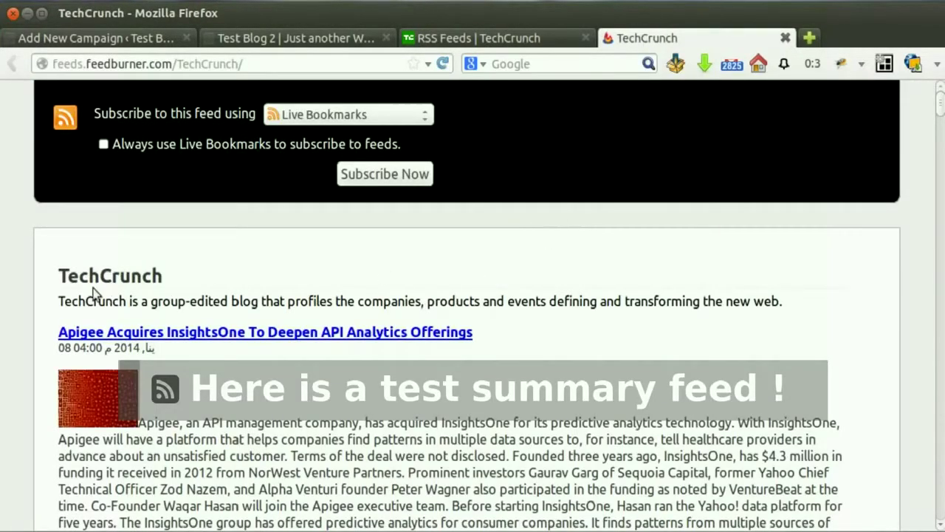
{"action": "left_click_drag", "start_coordinate": [74, 303], "coordinate": [229, 302]}
{"action": "left_click", "coordinate": [566, 275]}
{"action": "scroll", "coordinate": [566, 274], "scroll_direction": "down", "scroll_amount": 5}
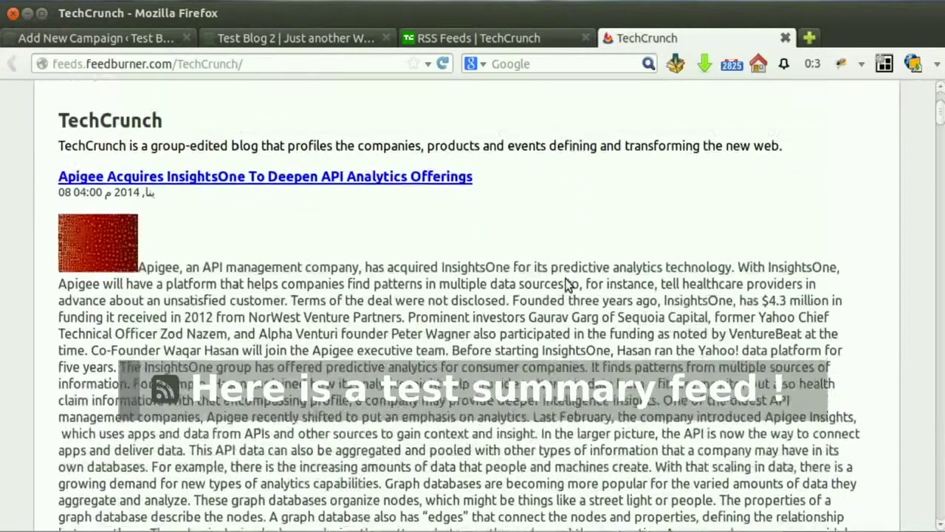
{"action": "scroll", "coordinate": [561, 277], "scroll_direction": "down", "scroll_amount": 14}
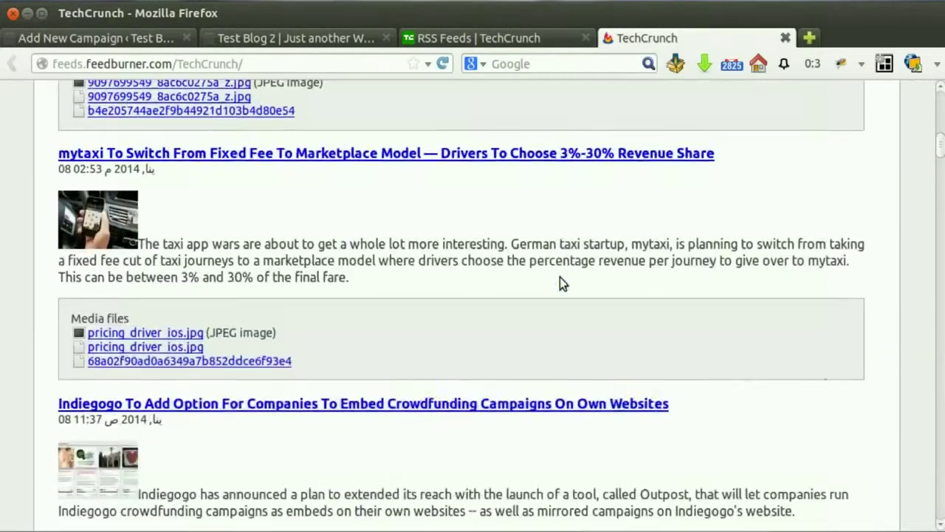
{"action": "scroll", "coordinate": [559, 277], "scroll_direction": "down", "scroll_amount": 8}
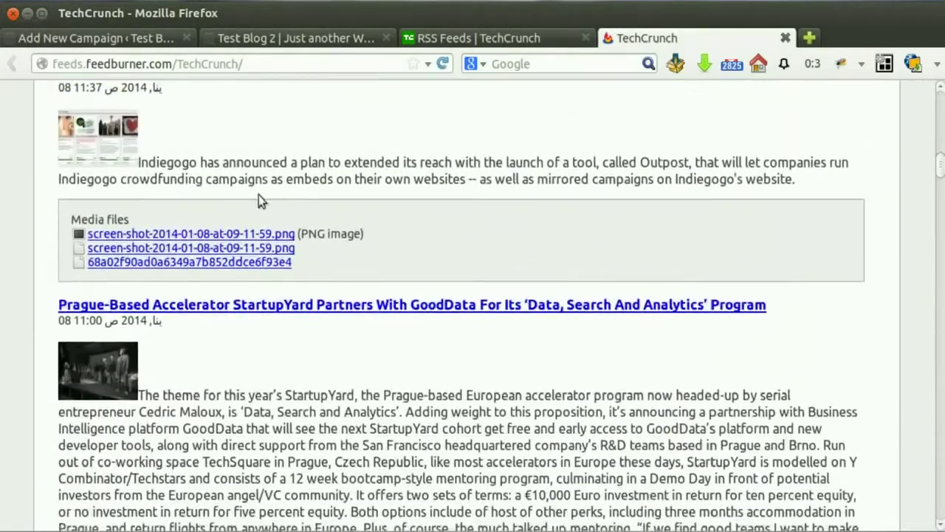
{"action": "left_click_drag", "start_coordinate": [182, 162], "coordinate": [309, 185]}
{"action": "left_click", "coordinate": [432, 183]}
{"action": "scroll", "coordinate": [401, 162], "scroll_direction": "up", "scroll_amount": 5}
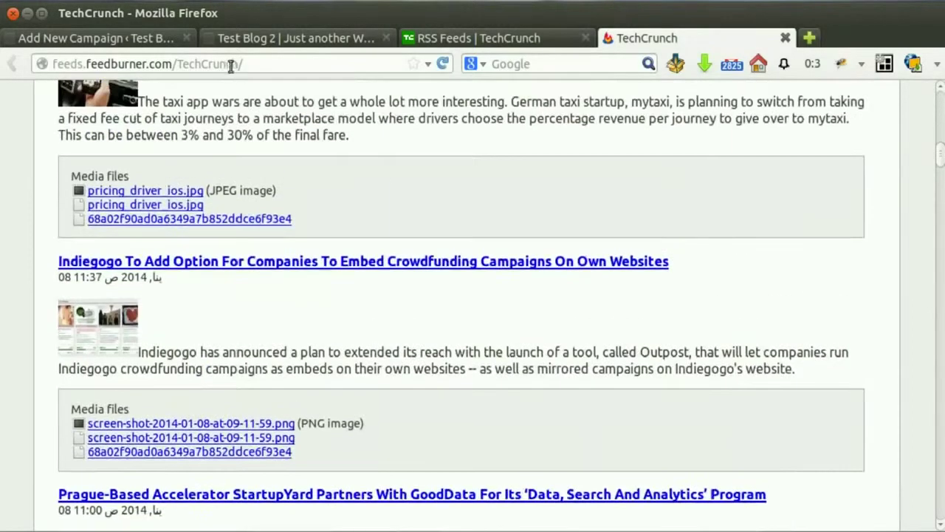
{"action": "left_click", "coordinate": [226, 64]}
{"action": "key", "text": "ctrl+c"}
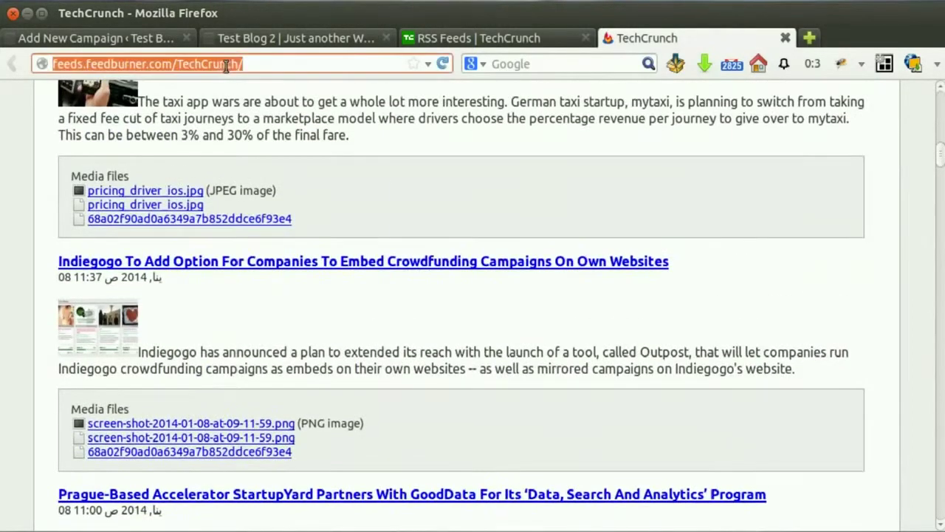
{"action": "left_click", "coordinate": [159, 39]}
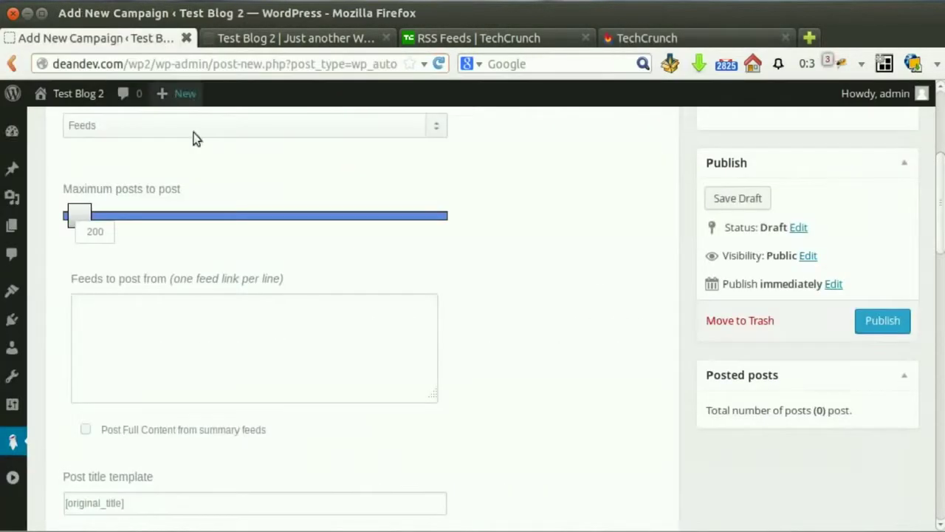
{"action": "left_click", "coordinate": [194, 328]}
{"action": "key", "text": "ctrl+v"}
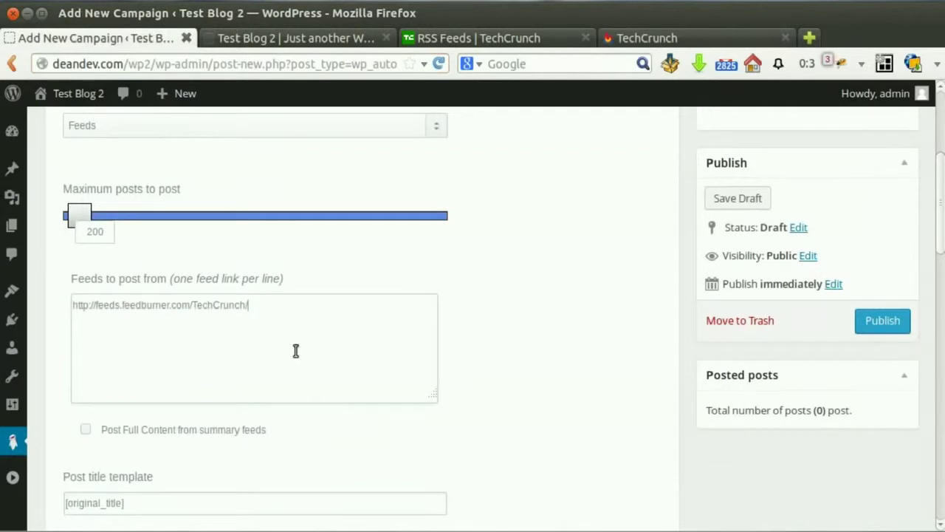
Step: Enable posting full content from summary feeds for the campaign, rechecking the short entries in the TechCrunch feed
{"action": "scroll", "coordinate": [364, 331], "scroll_direction": "down", "scroll_amount": 1}
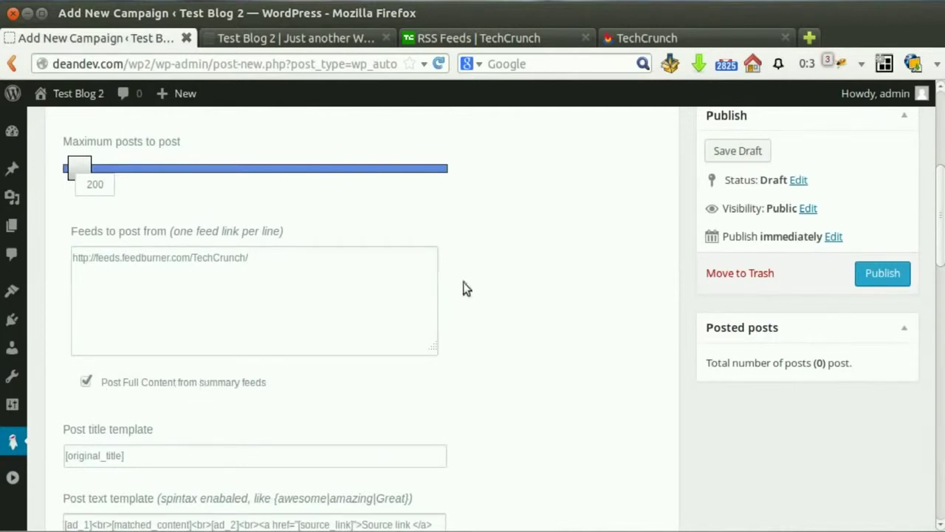
{"action": "left_click", "coordinate": [640, 41]}
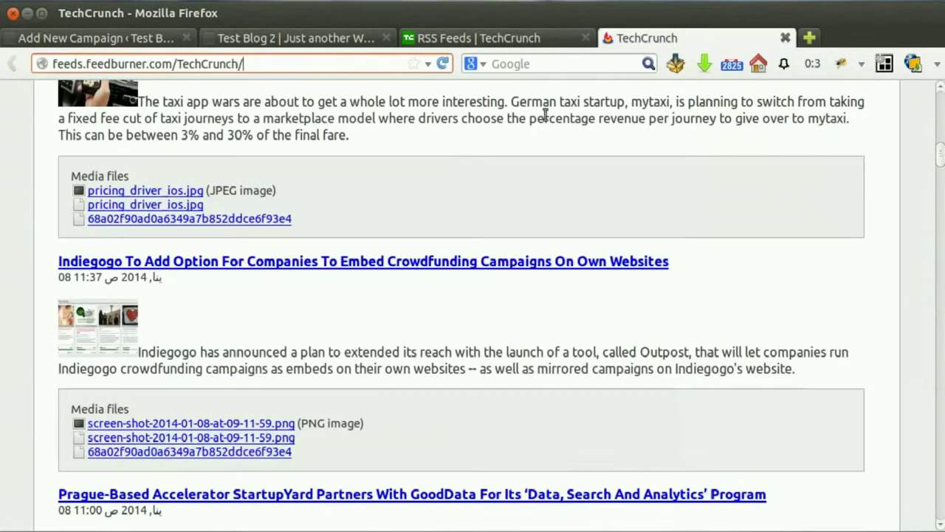
{"action": "scroll", "coordinate": [148, 146], "scroll_direction": "up", "scroll_amount": 1}
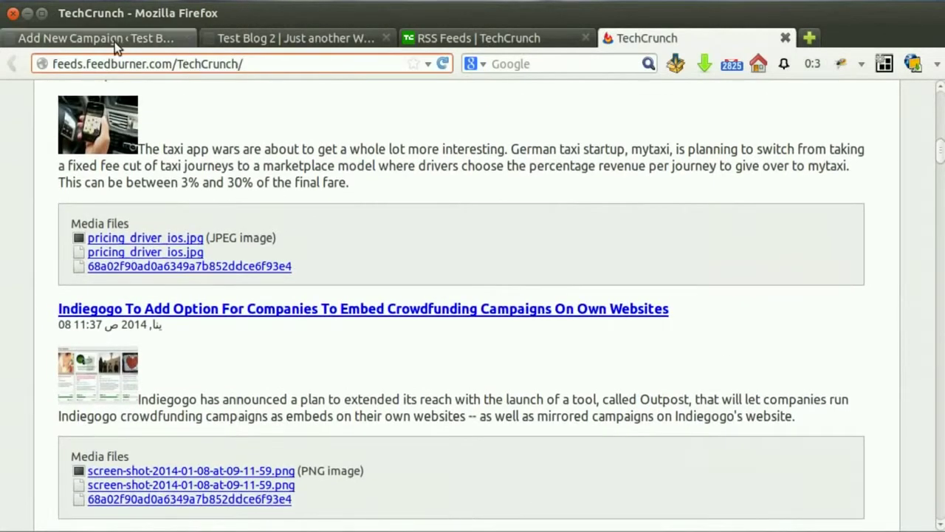
{"action": "left_click", "coordinate": [115, 41]}
{"action": "scroll", "coordinate": [333, 293], "scroll_direction": "down", "scroll_amount": 4}
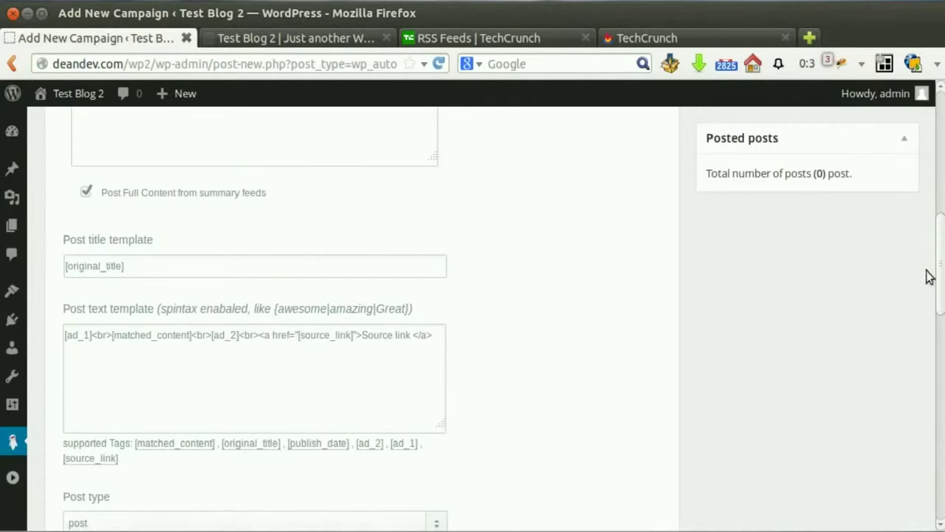
Step: Enable content spinning, original link stripping and the first image as featured image for the campaign, and publish it
{"action": "left_click_drag", "start_coordinate": [940, 286], "coordinate": [940, 468]}
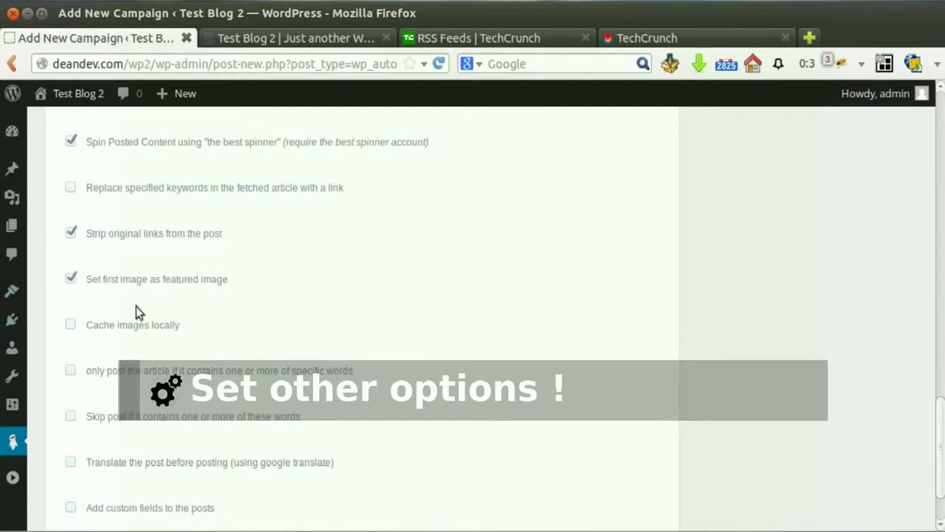
{"action": "left_click_drag", "start_coordinate": [936, 446], "coordinate": [936, 161]}
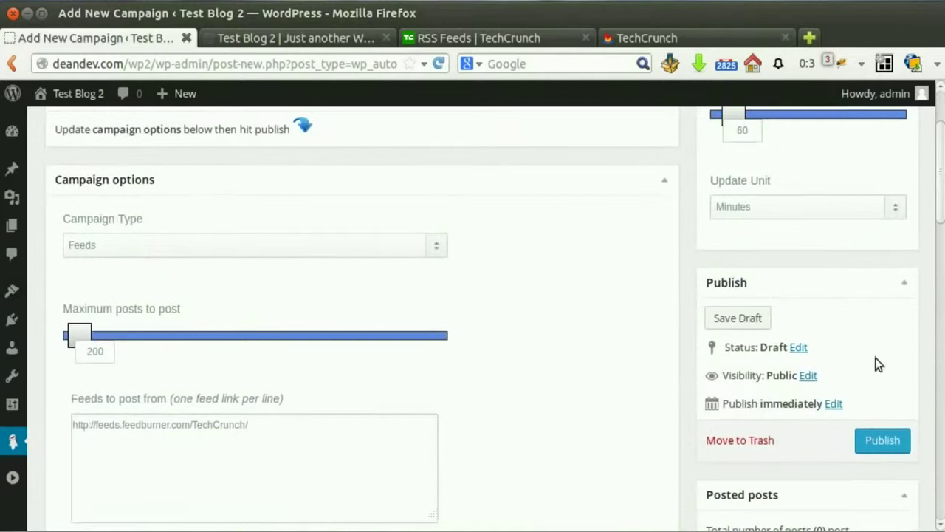
{"action": "left_click", "coordinate": [879, 440]}
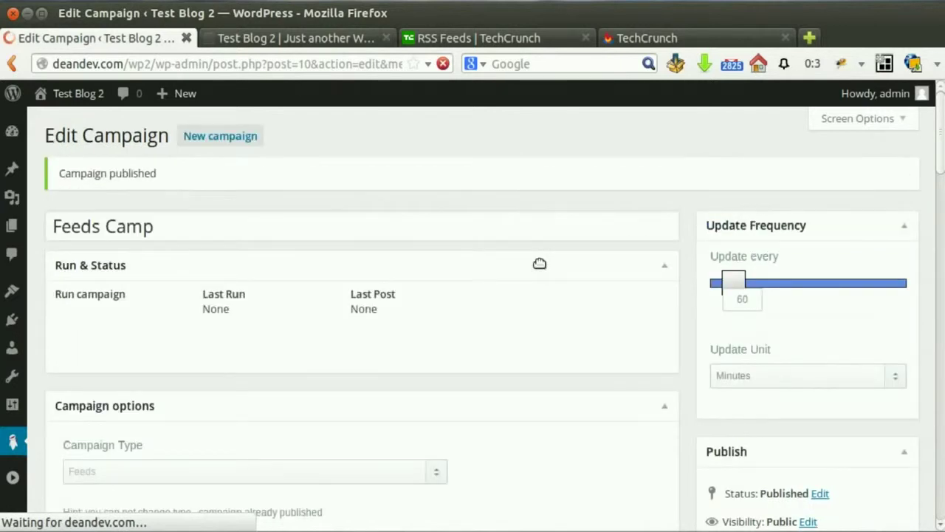
Step: Run the Feeds Camp campaign manually and review its processing log
{"action": "scroll", "coordinate": [108, 215], "scroll_direction": "down", "scroll_amount": 1}
{"action": "left_click", "coordinate": [67, 268]}
{"action": "scroll", "coordinate": [251, 303], "scroll_direction": "up", "scroll_amount": 1}
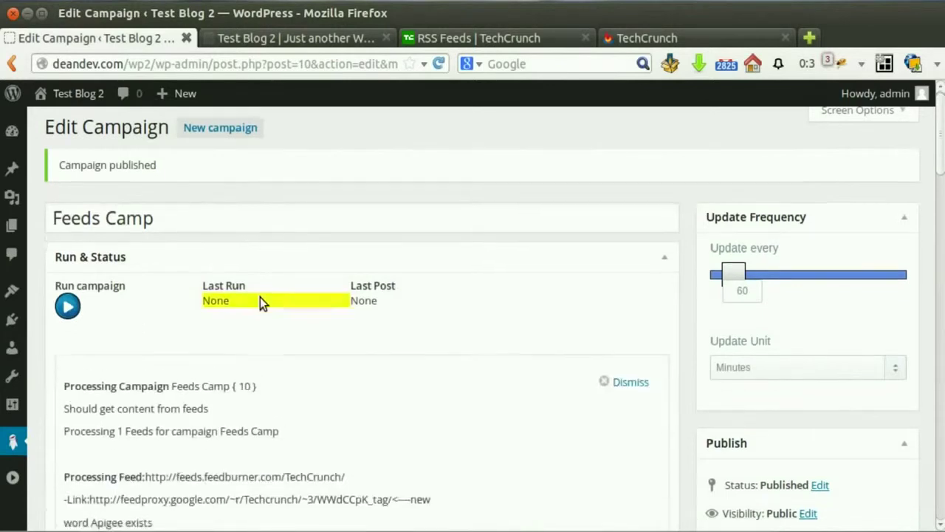
{"action": "scroll", "coordinate": [260, 297], "scroll_direction": "down", "scroll_amount": 3}
{"action": "scroll", "coordinate": [260, 294], "scroll_direction": "up", "scroll_amount": 1}
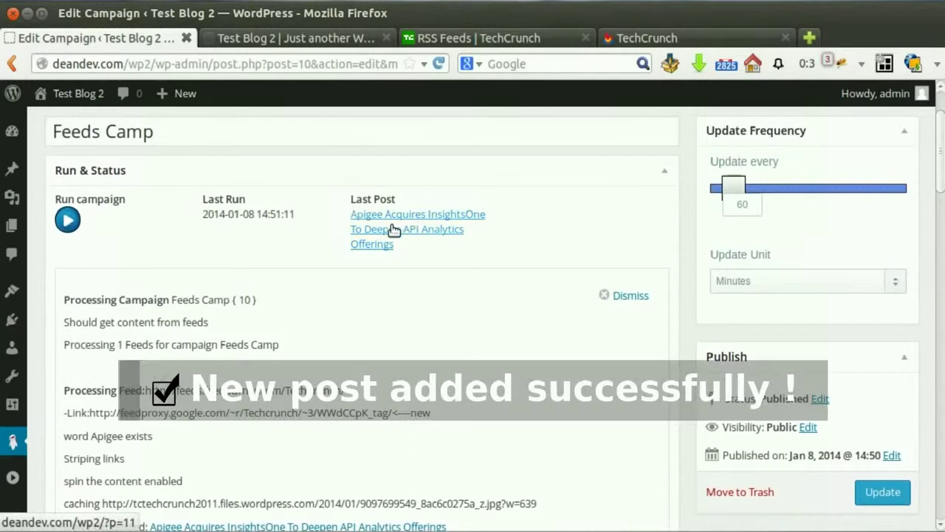
Step: Open the campaign's last post on the blog and examine its featured image, full article text and source link
{"action": "middle_click", "coordinate": [420, 226]}
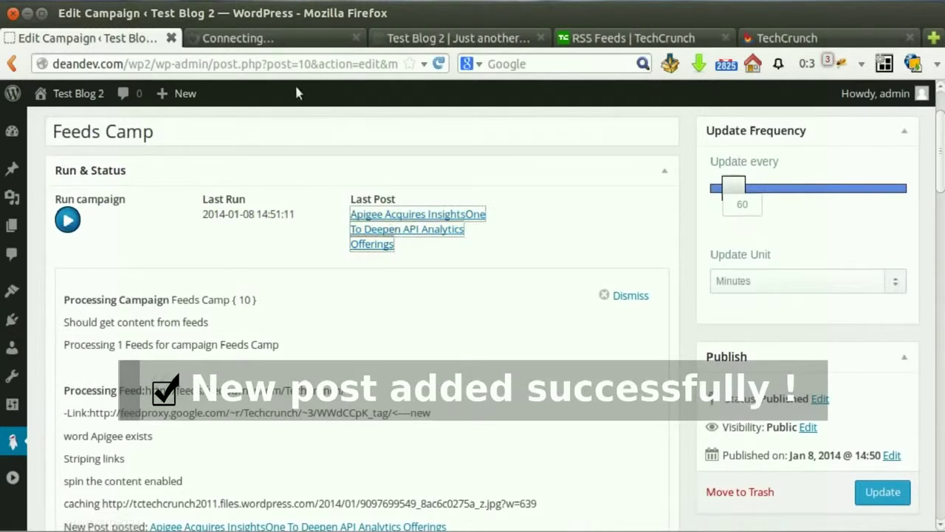
{"action": "left_click", "coordinate": [301, 40]}
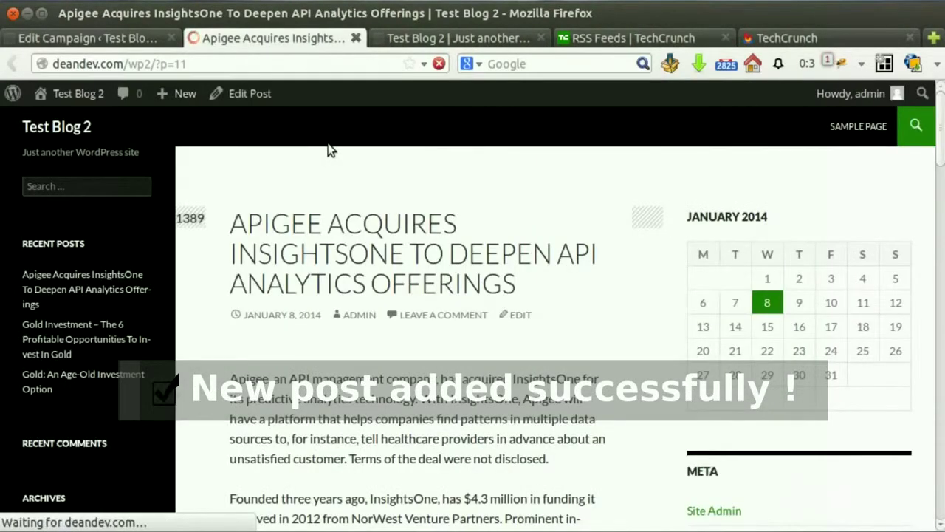
{"action": "scroll", "coordinate": [333, 174], "scroll_direction": "down", "scroll_amount": 4}
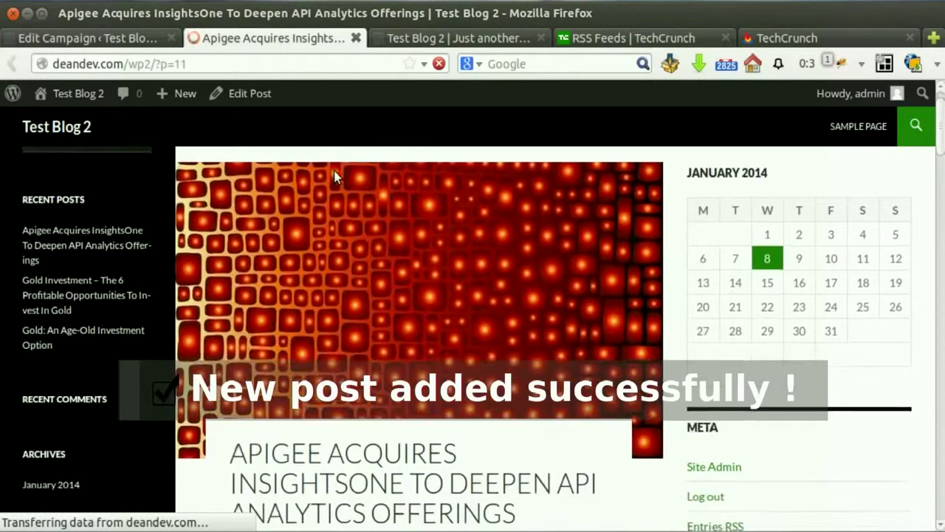
{"action": "scroll", "coordinate": [340, 196], "scroll_direction": "down", "scroll_amount": 3}
{"action": "left_click_drag", "start_coordinate": [248, 213], "coordinate": [393, 251]}
{"action": "left_click", "coordinate": [393, 251]}
{"action": "scroll", "coordinate": [393, 251], "scroll_direction": "down", "scroll_amount": 18}
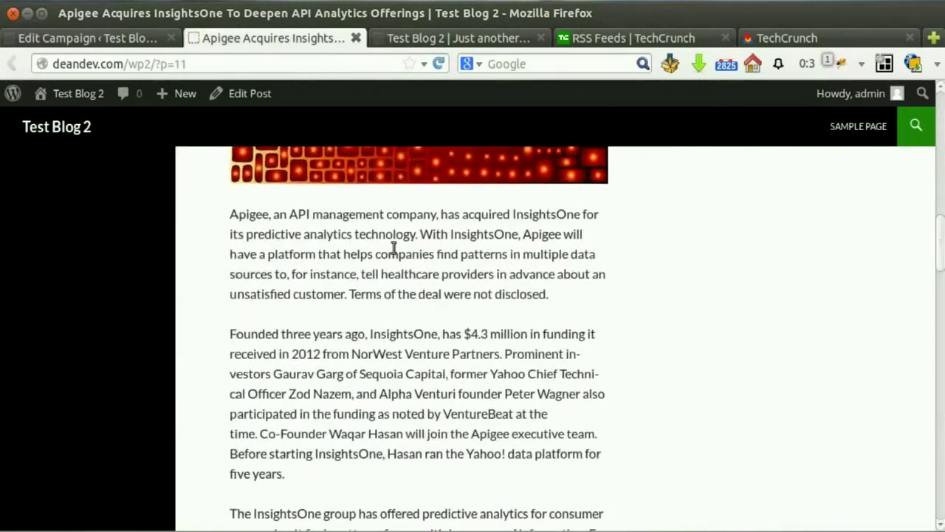
{"action": "scroll", "coordinate": [405, 268], "scroll_direction": "down", "scroll_amount": 18}
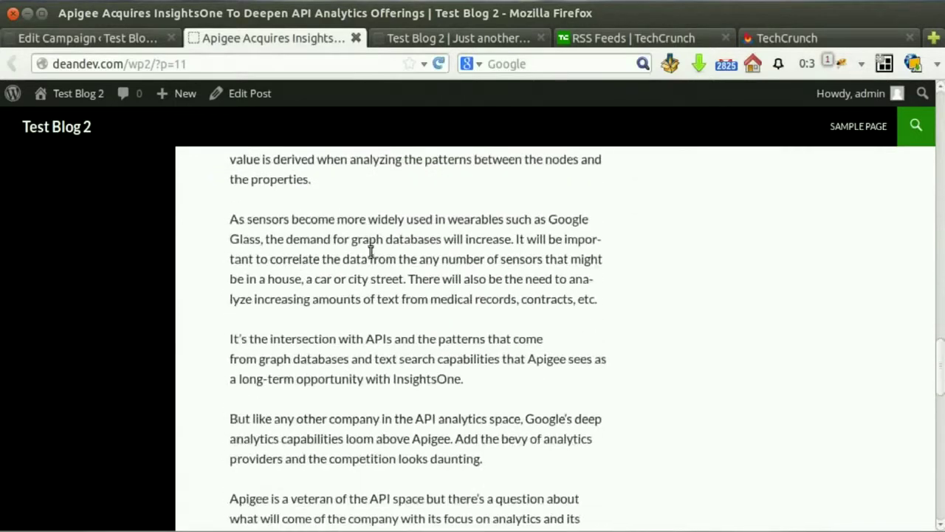
{"action": "scroll", "coordinate": [372, 256], "scroll_direction": "down", "scroll_amount": 5}
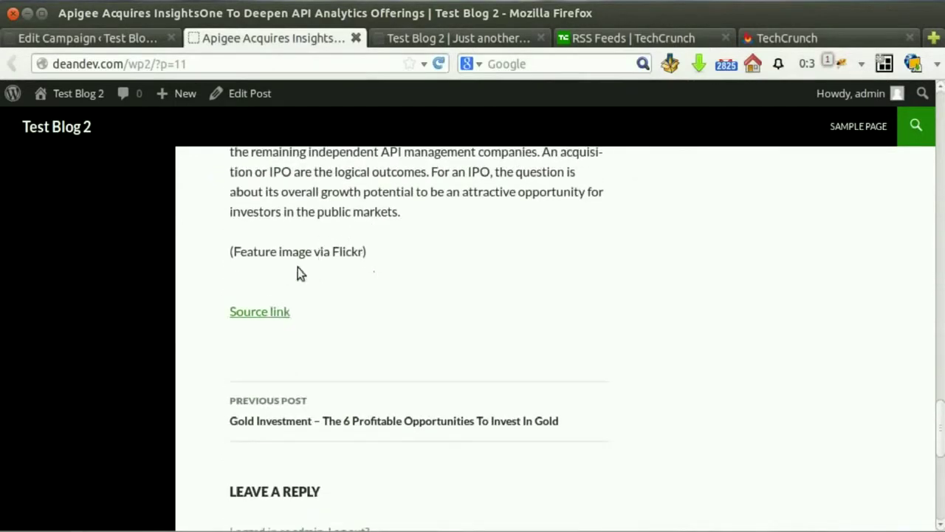
{"action": "scroll", "coordinate": [671, 347], "scroll_direction": "up", "scroll_amount": 14}
{"action": "left_click_drag", "start_coordinate": [941, 362], "coordinate": [943, 156]}
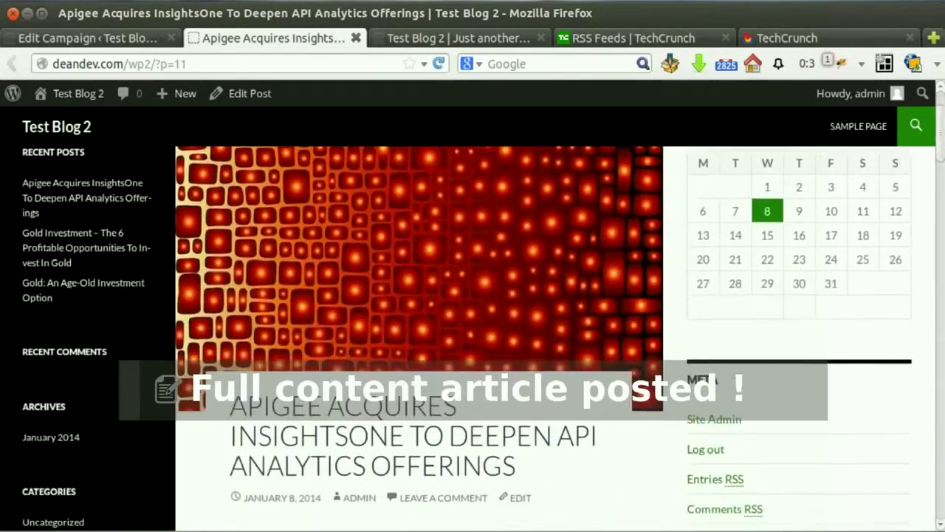
{"action": "scroll", "coordinate": [632, 238], "scroll_direction": "up", "scroll_amount": 2}
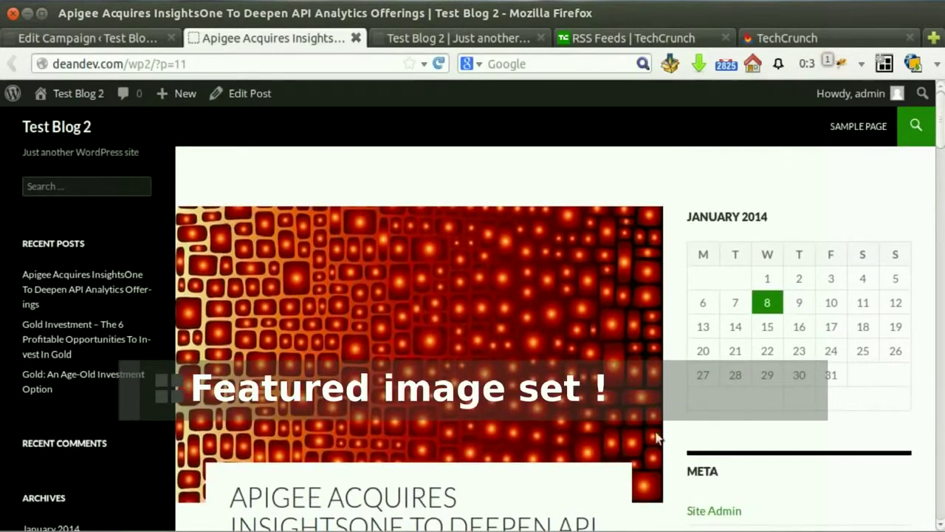
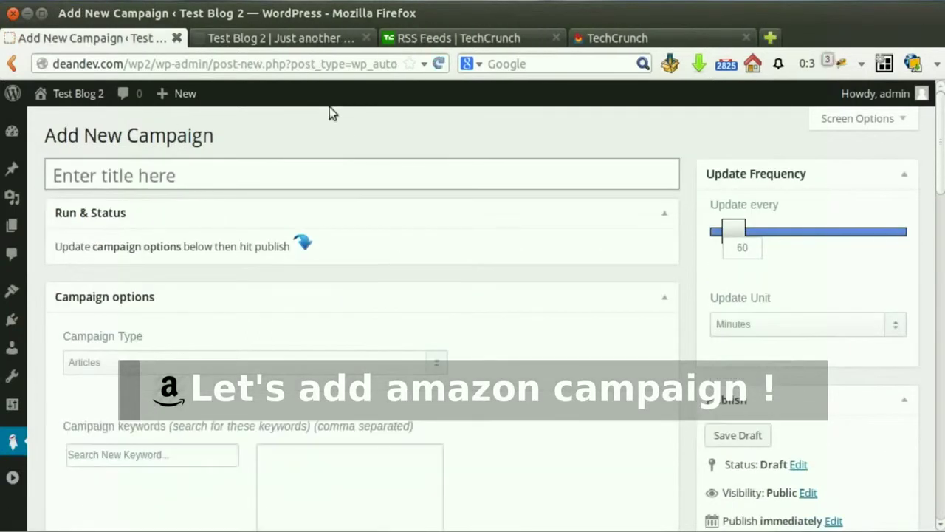
Step: Set the new campaign's type to Amazon and title it Amazon camp
{"action": "scroll", "coordinate": [465, 266], "scroll_direction": "down", "scroll_amount": 2}
{"action": "left_click", "coordinate": [368, 272]}
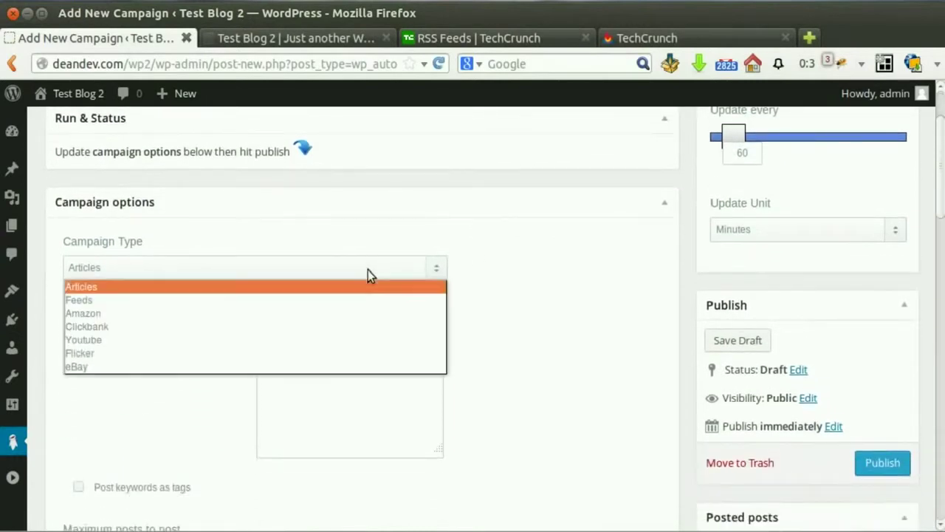
{"action": "left_click", "coordinate": [348, 316]}
{"action": "scroll", "coordinate": [369, 219], "scroll_direction": "up", "scroll_amount": 2}
{"action": "left_click", "coordinate": [362, 184]}
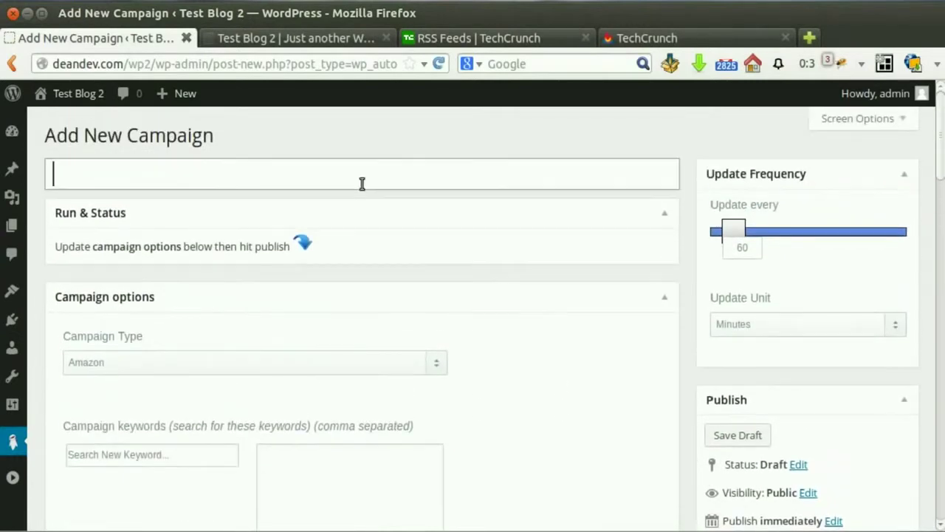
{"action": "type", "text": "Amazon camp"}
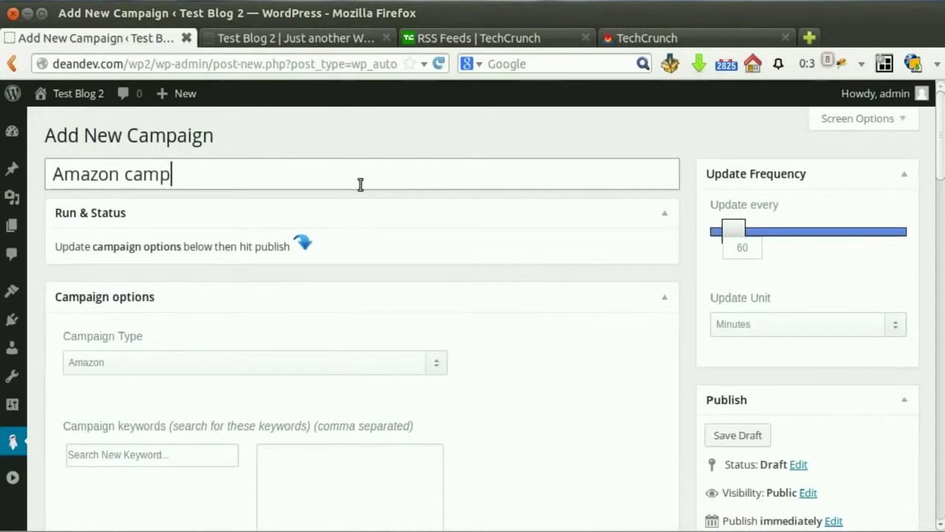
Step: Add the suggested keywords macbook pro and macbook air to the Amazon campaign
{"action": "scroll", "coordinate": [359, 185], "scroll_direction": "down", "scroll_amount": 5}
{"action": "left_click", "coordinate": [209, 267]}
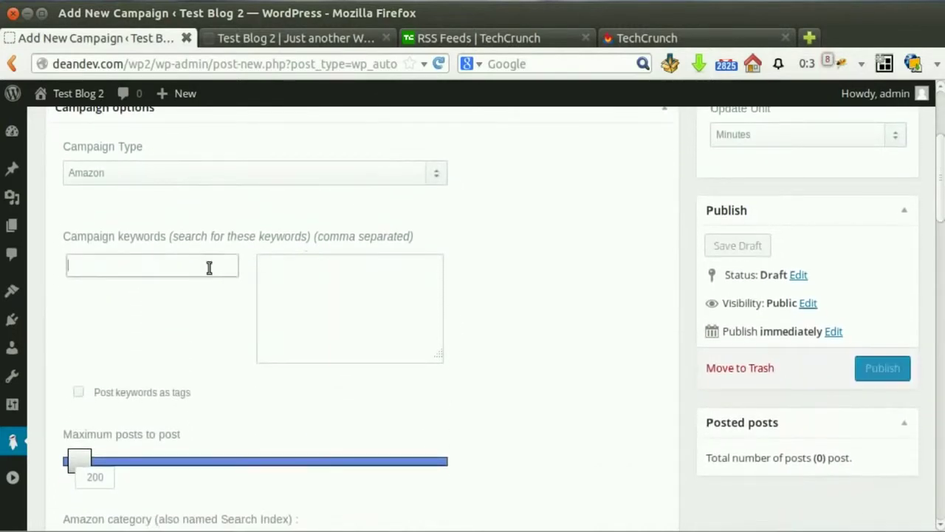
{"action": "type", "text": "mac"}
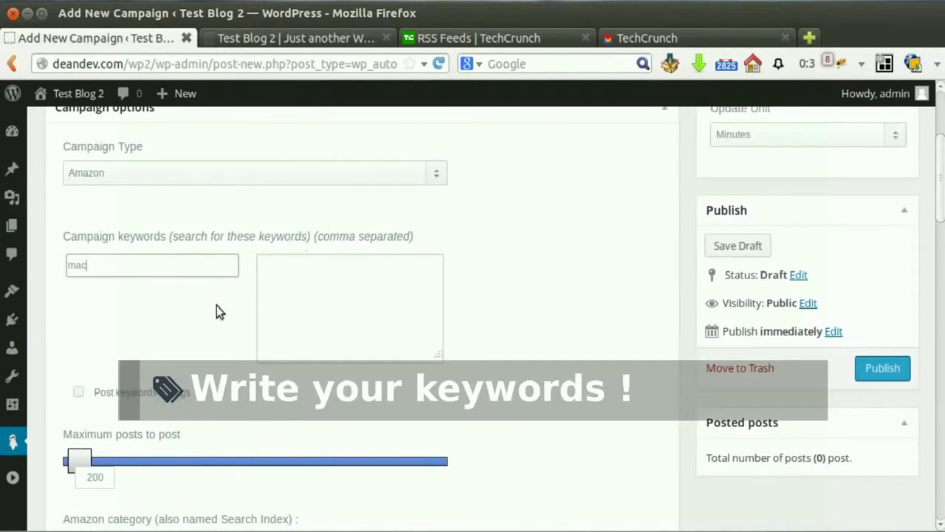
{"action": "type", "text": "book"}
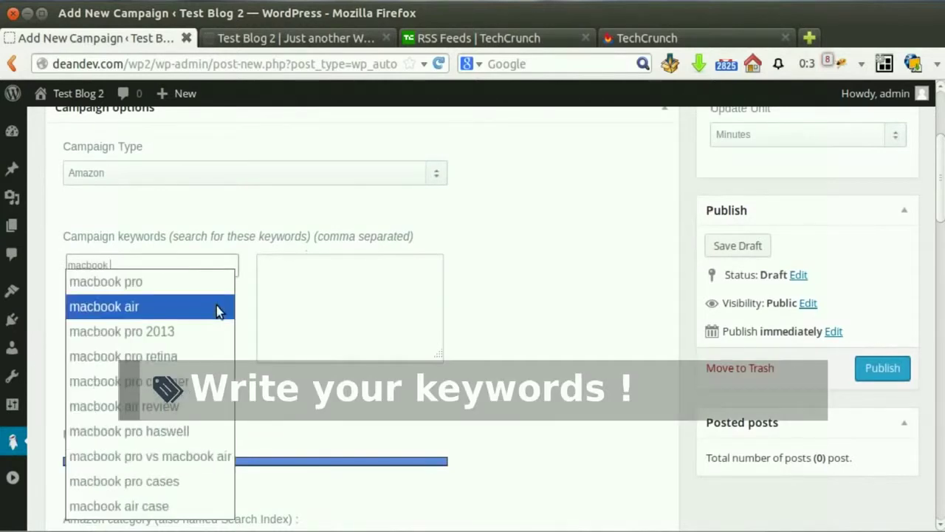
{"action": "left_click", "coordinate": [167, 283]}
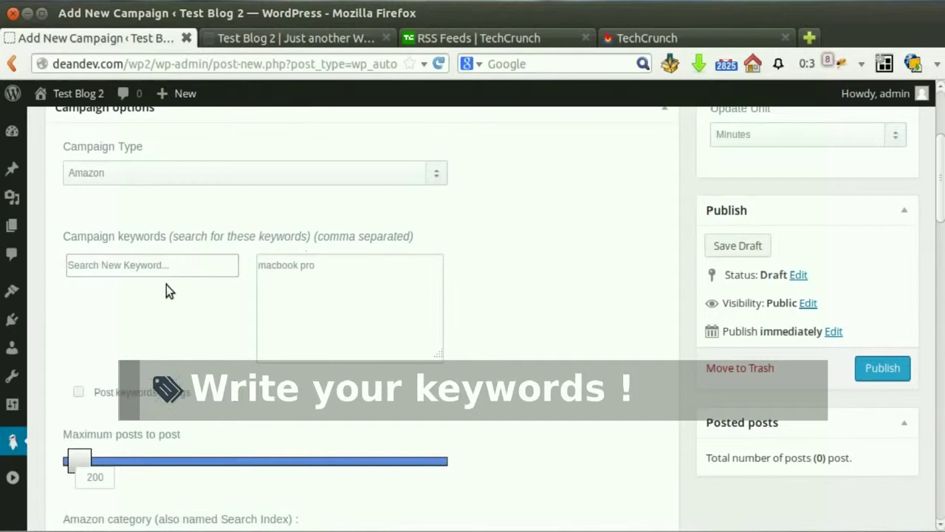
{"action": "left_click", "coordinate": [172, 264]}
{"action": "type", "text": "m"}
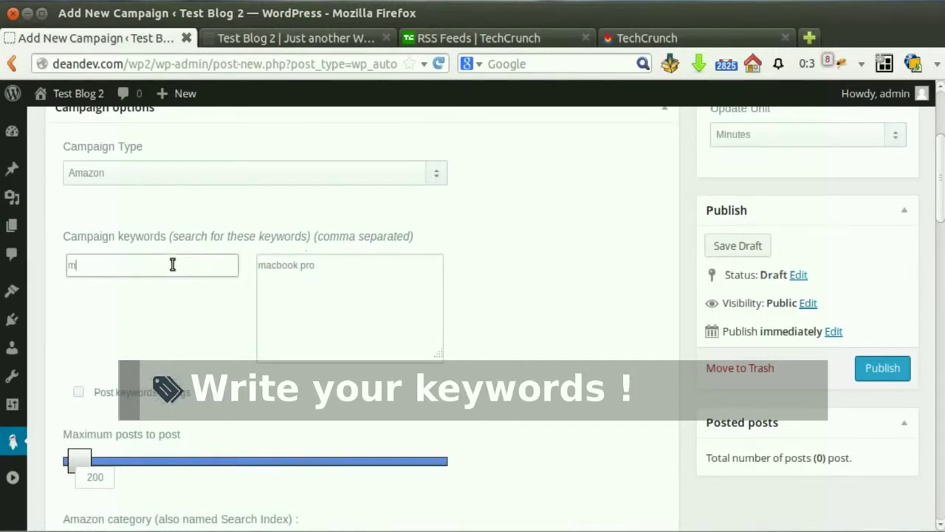
{"action": "type", "text": "acbook"}
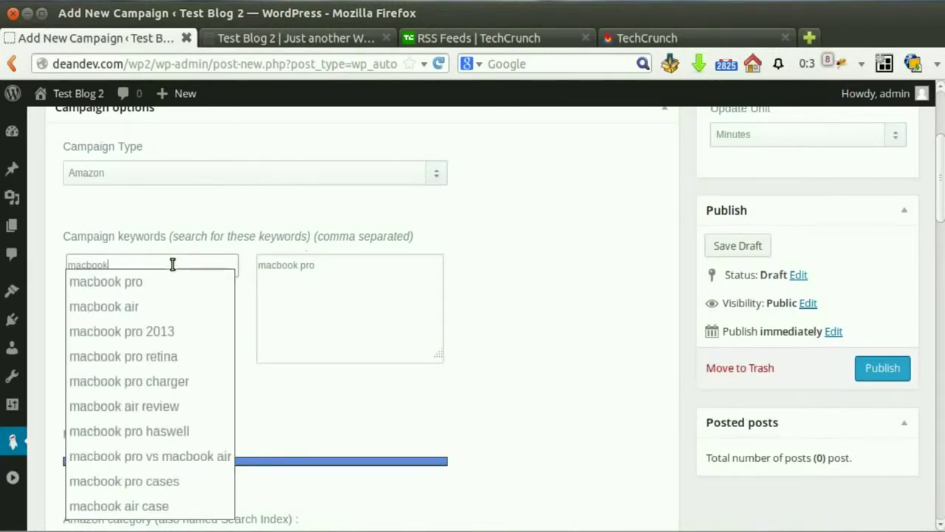
{"action": "left_click", "coordinate": [133, 309]}
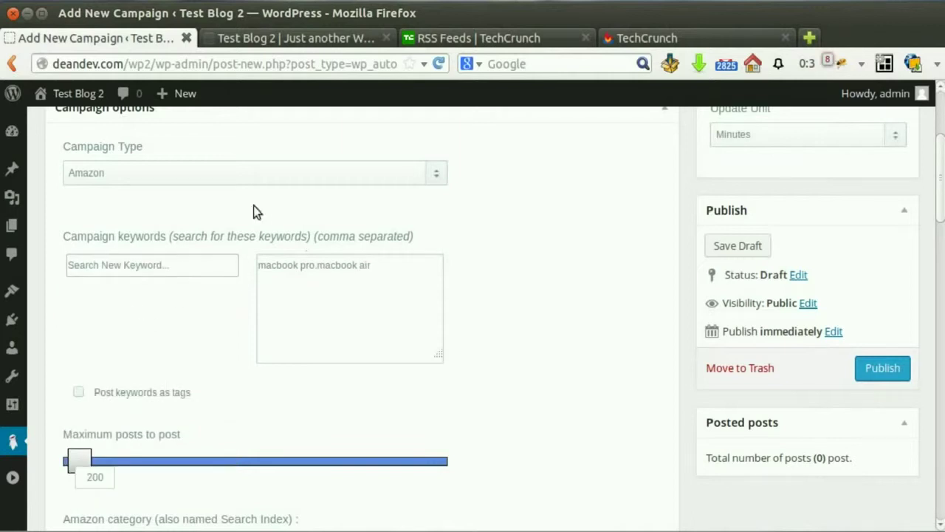
Step: Enable posting keywords as tags and set the campaign's Amazon category to Electronics
{"action": "scroll", "coordinate": [248, 267], "scroll_direction": "down", "scroll_amount": 2}
{"action": "left_click", "coordinate": [78, 297]}
{"action": "scroll", "coordinate": [95, 325], "scroll_direction": "down", "scroll_amount": 3}
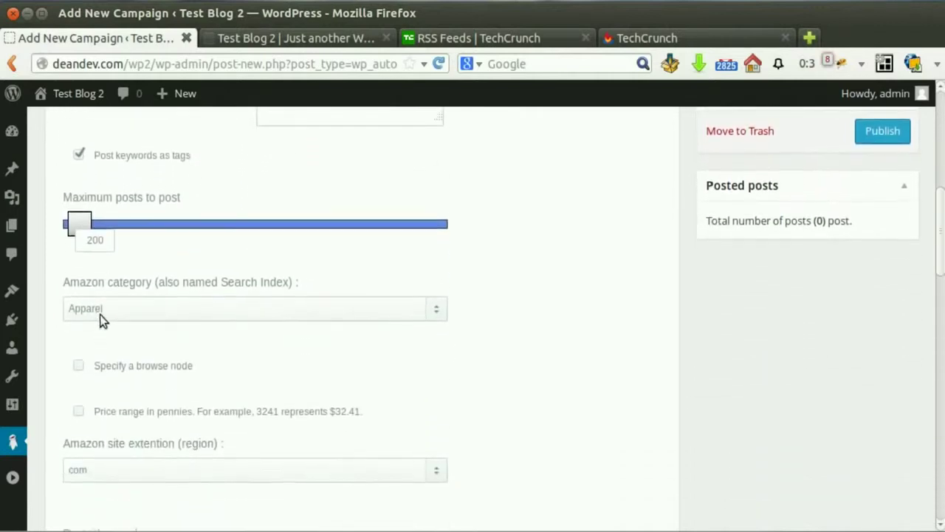
{"action": "left_click", "coordinate": [122, 311]}
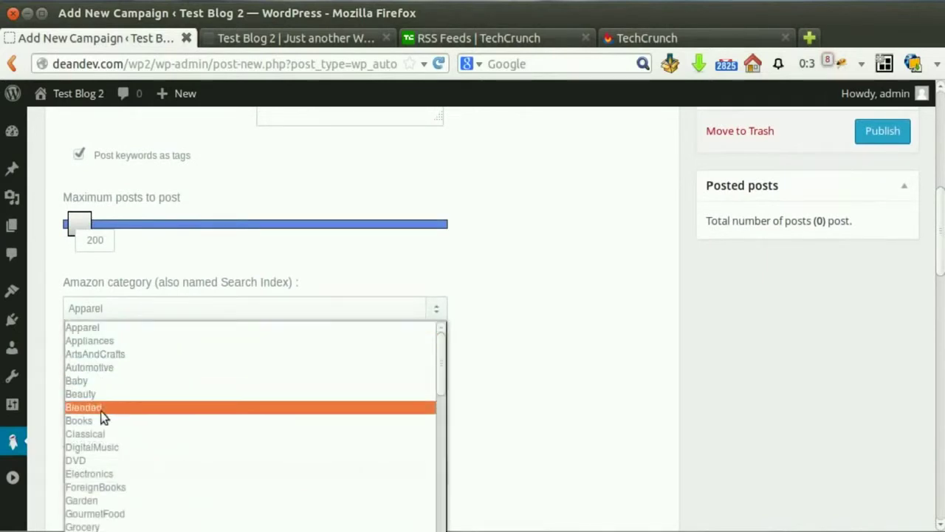
{"action": "left_click", "coordinate": [97, 473]}
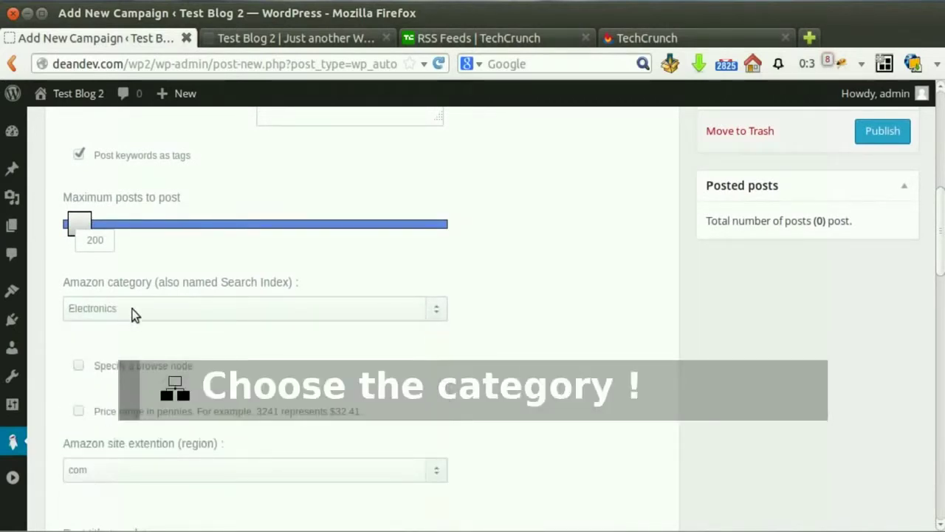
{"action": "scroll", "coordinate": [133, 314], "scroll_direction": "down", "scroll_amount": 1}
{"action": "left_click", "coordinate": [80, 319]}
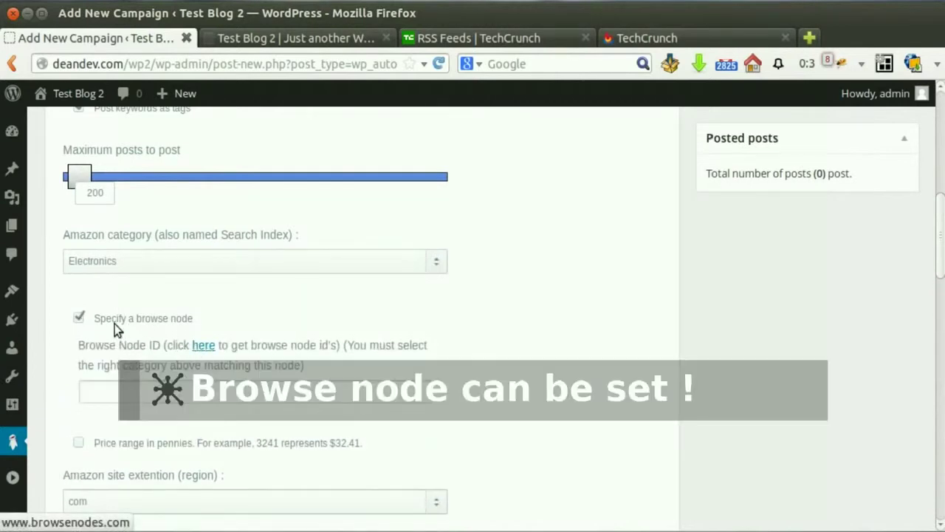
{"action": "left_click", "coordinate": [79, 317]}
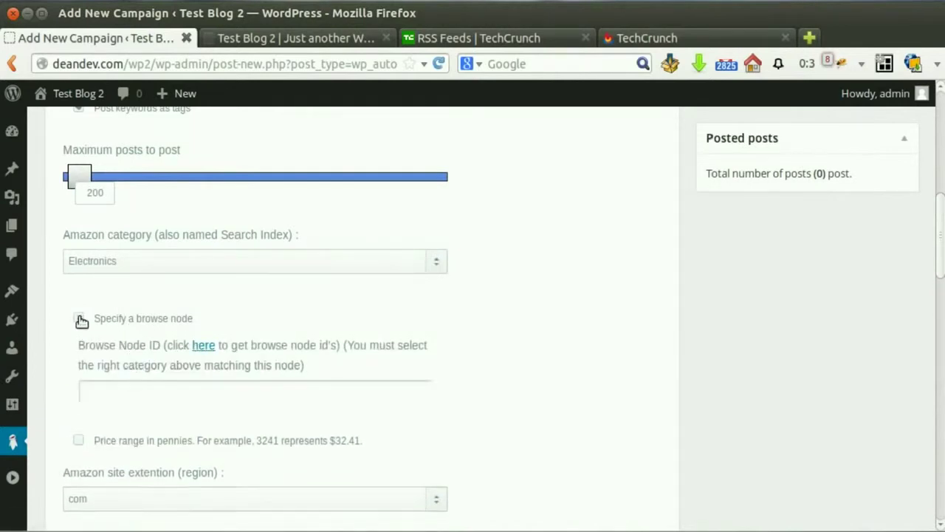
Step: Enable the Amazon campaign's price range starting from 100000 pennies and choose com as the Amazon site region
{"action": "scroll", "coordinate": [103, 336], "scroll_direction": "down", "scroll_amount": 1}
{"action": "left_click", "coordinate": [79, 317]}
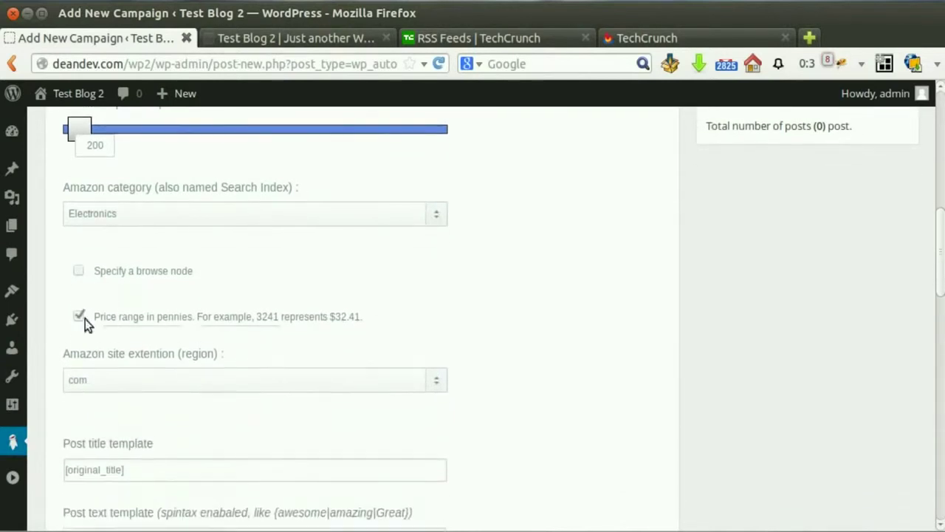
{"action": "left_click", "coordinate": [145, 347]}
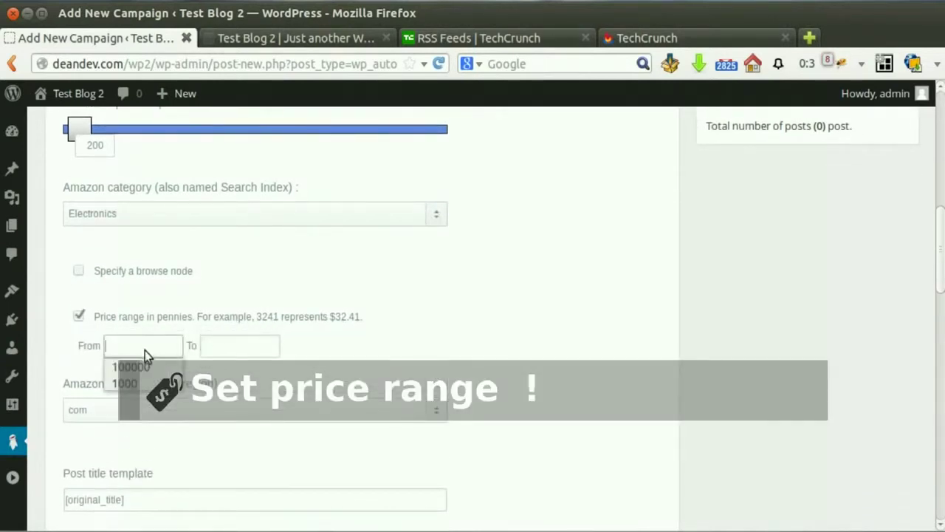
{"action": "left_click", "coordinate": [141, 367]}
{"action": "scroll", "coordinate": [185, 352], "scroll_direction": "down", "scroll_amount": 1}
{"action": "left_click", "coordinate": [163, 361]}
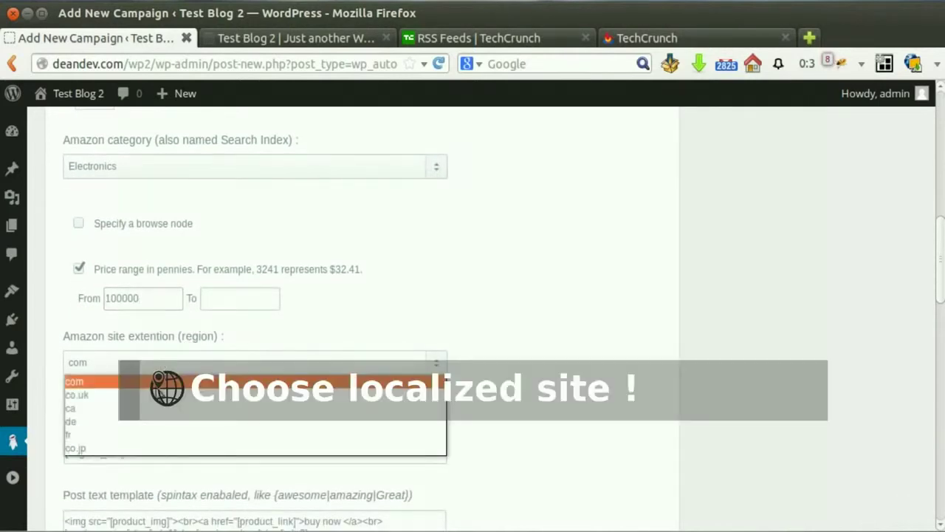
{"action": "left_click", "coordinate": [149, 382]}
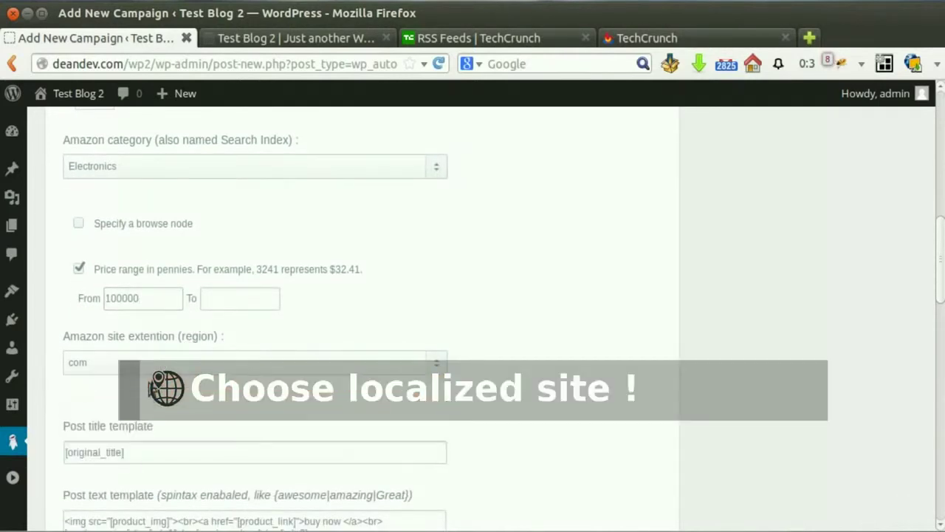
Step: Publish the Amazon camp campaign, leaving its post title and text templates at their defaults
{"action": "scroll", "coordinate": [160, 369], "scroll_direction": "down", "scroll_amount": 6}
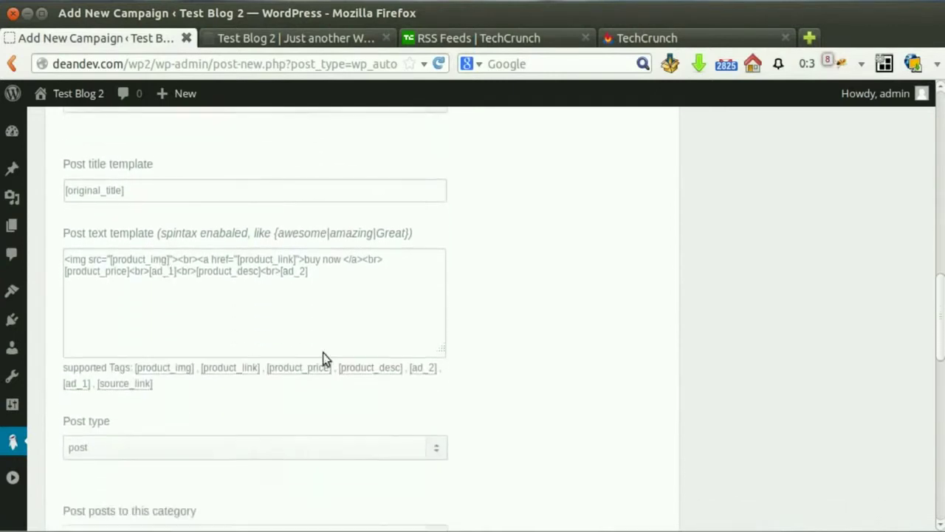
{"action": "left_click_drag", "start_coordinate": [939, 312], "coordinate": [937, 170]}
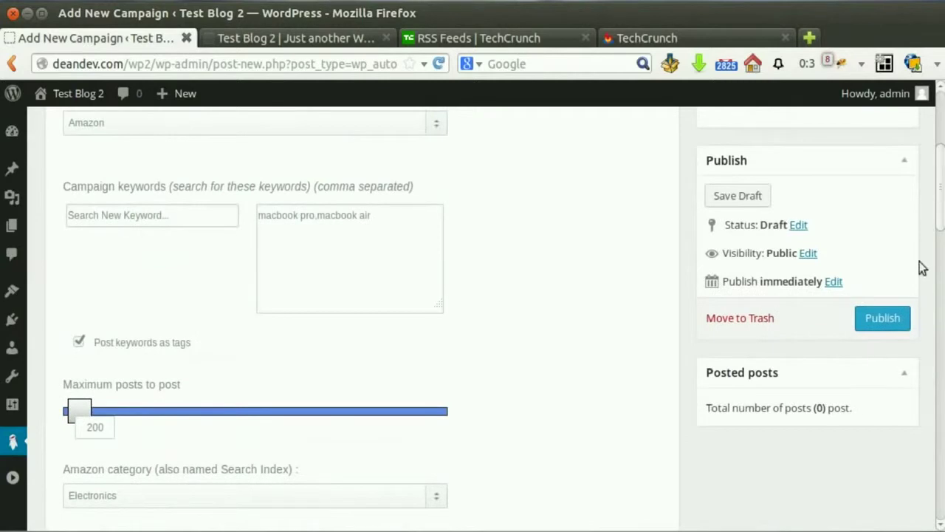
{"action": "left_click", "coordinate": [890, 325]}
{"action": "scroll", "coordinate": [602, 338], "scroll_direction": "up", "scroll_amount": 3}
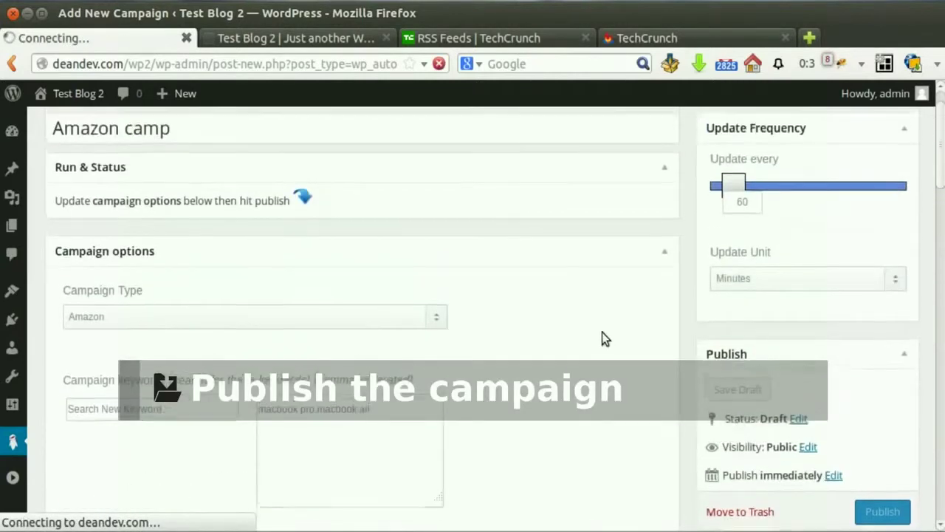
{"action": "scroll", "coordinate": [601, 331], "scroll_direction": "up", "scroll_amount": 1}
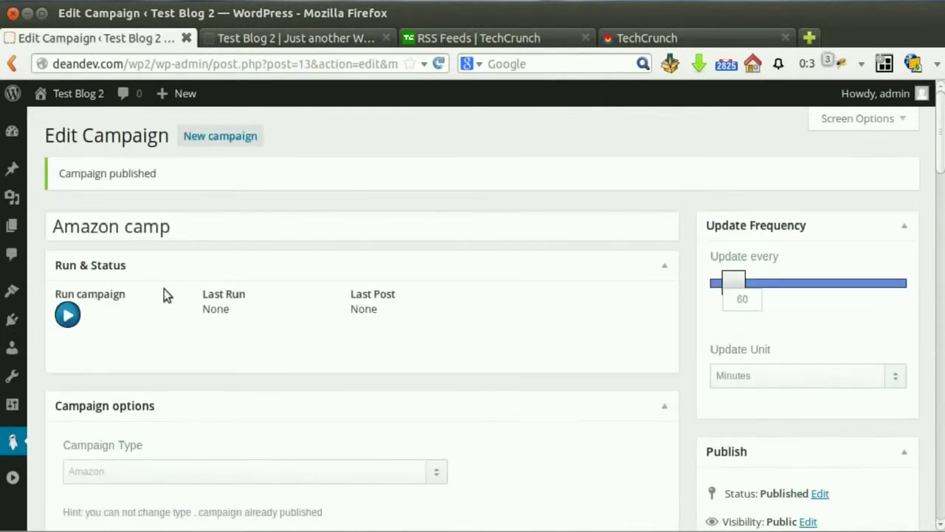
Step: Run the Amazon camp campaign once to import a product post
{"action": "left_click", "coordinate": [68, 315]}
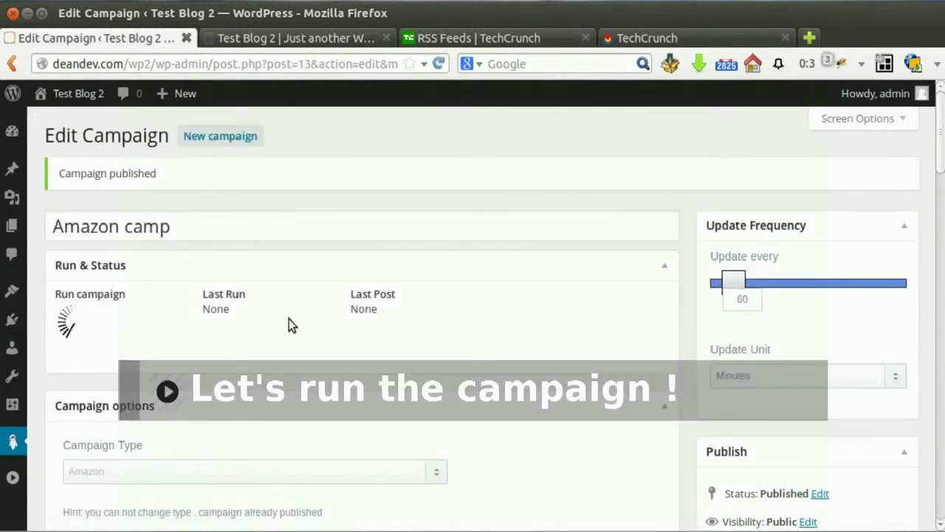
{"action": "scroll", "coordinate": [289, 318], "scroll_direction": "down", "scroll_amount": 2}
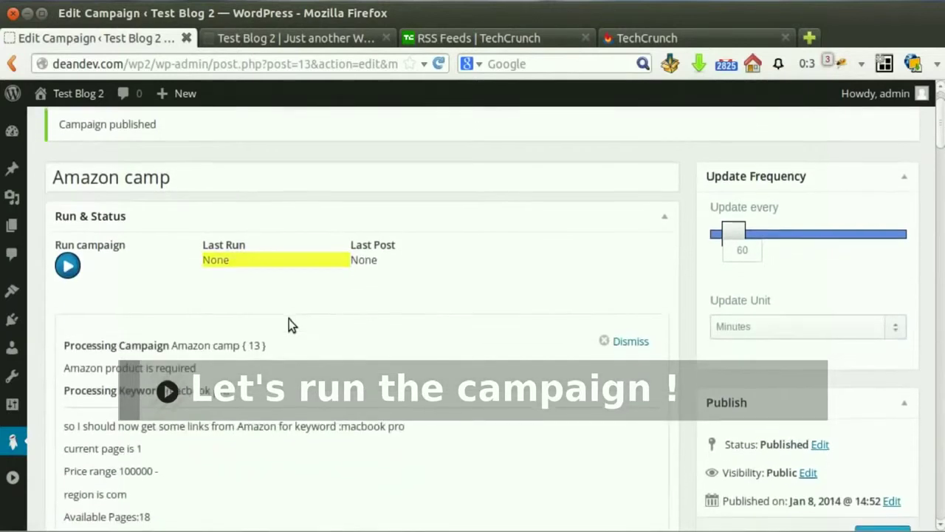
{"action": "scroll", "coordinate": [289, 318], "scroll_direction": "up", "scroll_amount": 1}
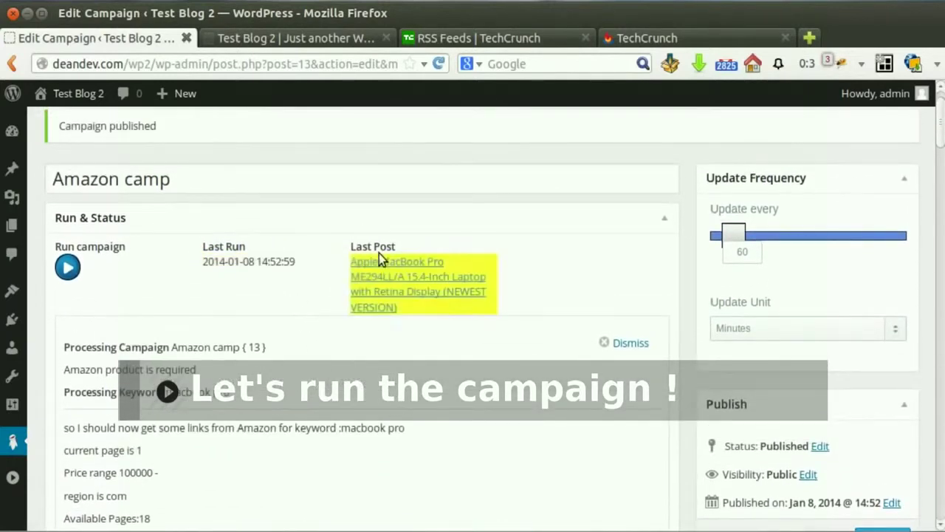
Step: Open the Amazon campaign's last post in a new tab and examine its title, product image, price and description
{"action": "middle_click", "coordinate": [384, 292]}
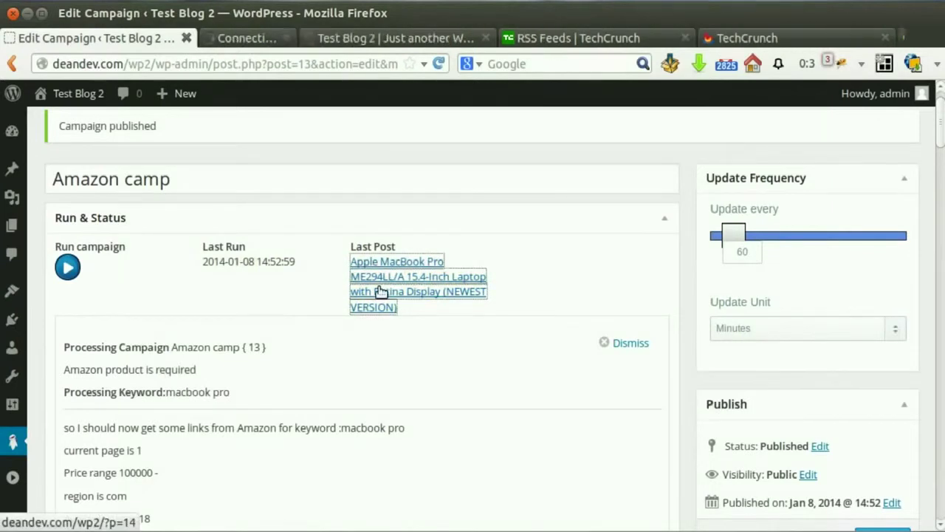
{"action": "left_click", "coordinate": [313, 38]}
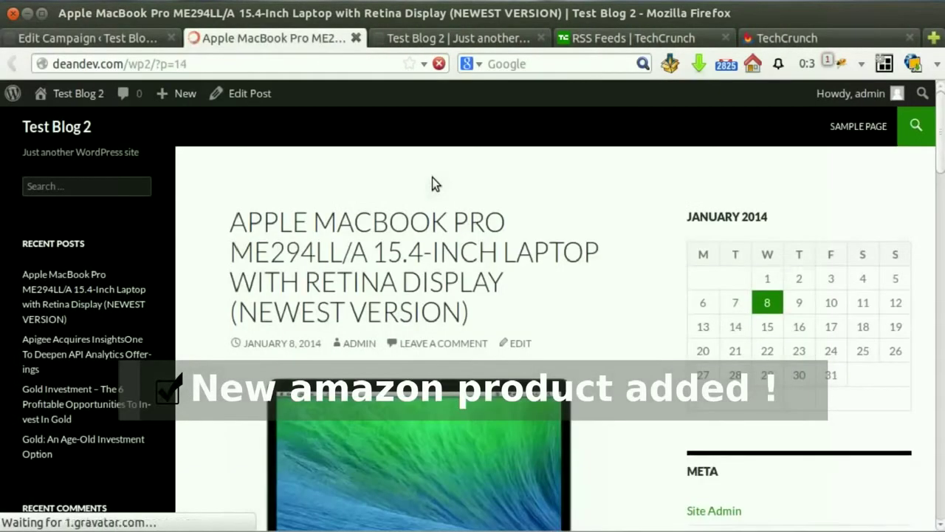
{"action": "left_click_drag", "start_coordinate": [264, 222], "coordinate": [487, 289]}
{"action": "left_click", "coordinate": [508, 277]}
{"action": "scroll", "coordinate": [590, 270], "scroll_direction": "down", "scroll_amount": 10}
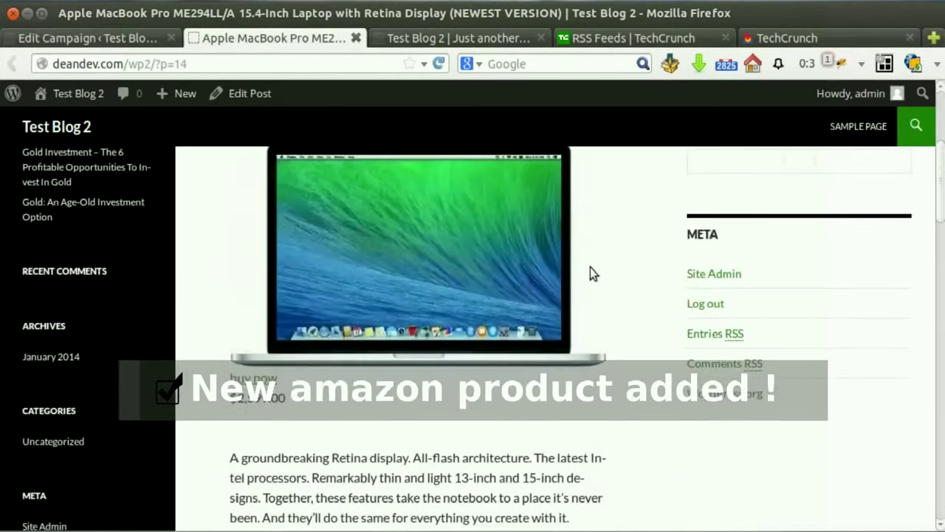
{"action": "scroll", "coordinate": [591, 271], "scroll_direction": "down", "scroll_amount": 12}
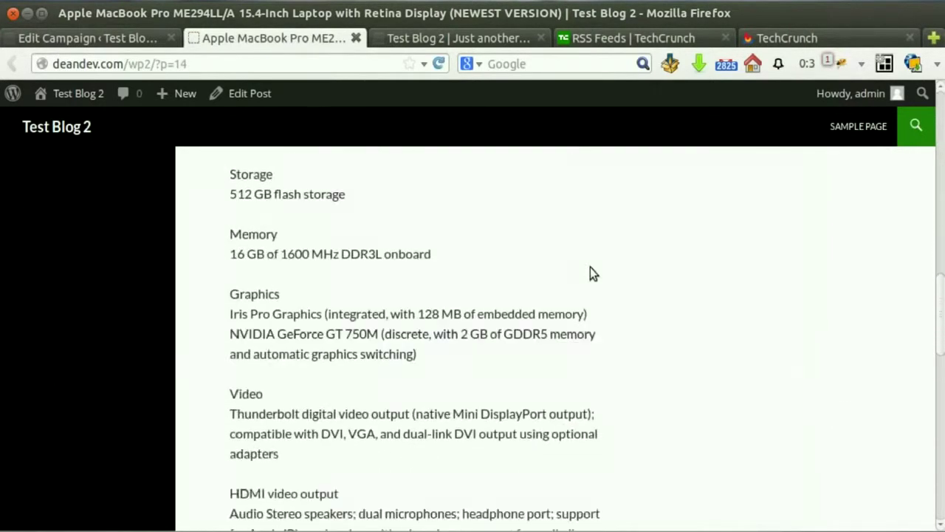
{"action": "scroll", "coordinate": [443, 330], "scroll_direction": "up", "scroll_amount": 13}
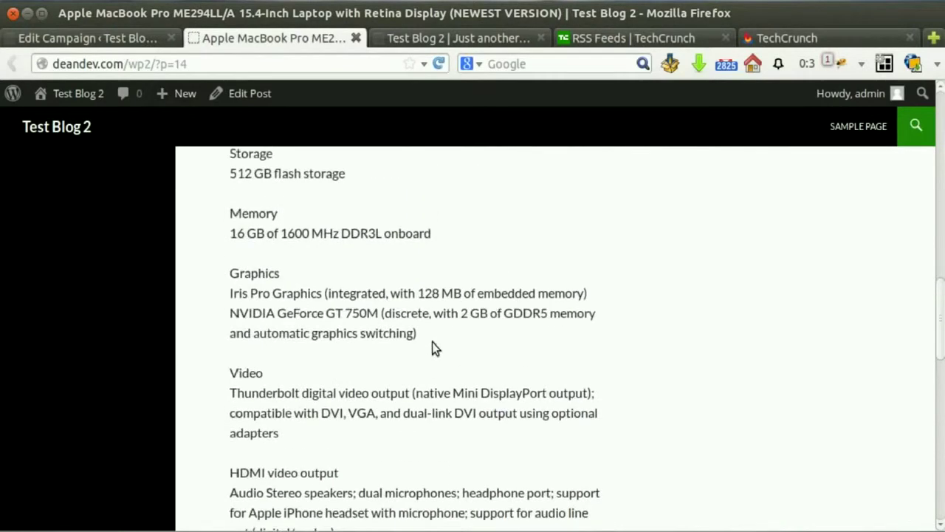
{"action": "scroll", "coordinate": [436, 345], "scroll_direction": "up", "scroll_amount": 5}
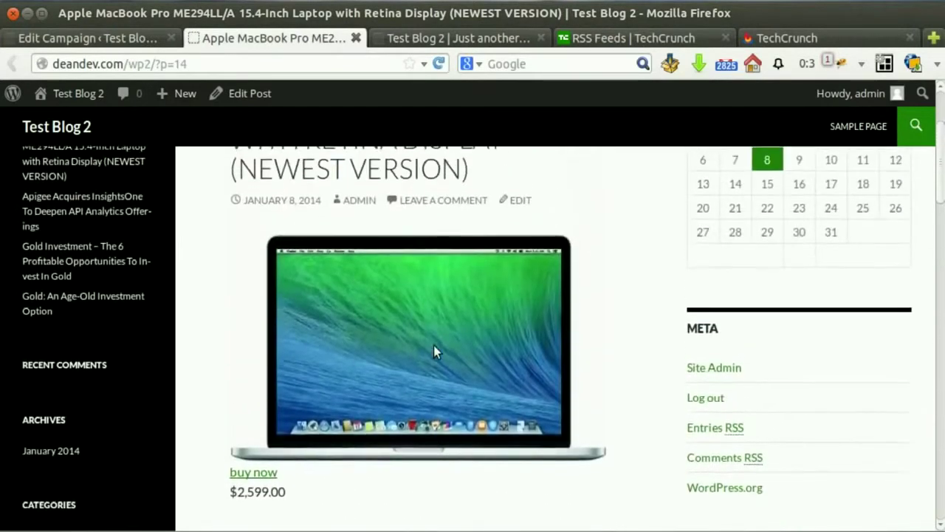
Step: Open the product post's buy now link in a new tab and close the post
{"action": "scroll", "coordinate": [433, 345], "scroll_direction": "down", "scroll_amount": 1}
{"action": "middle_click", "coordinate": [259, 433]}
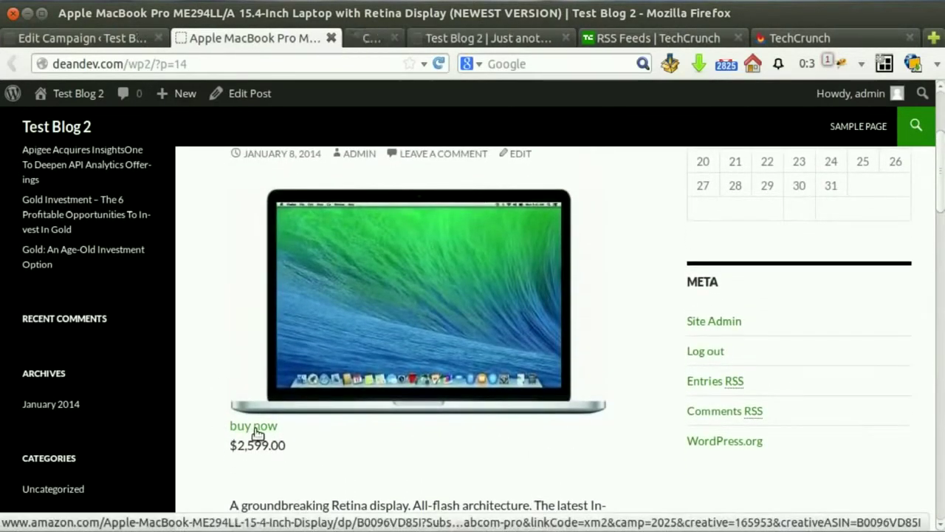
{"action": "left_click", "coordinate": [294, 37]}
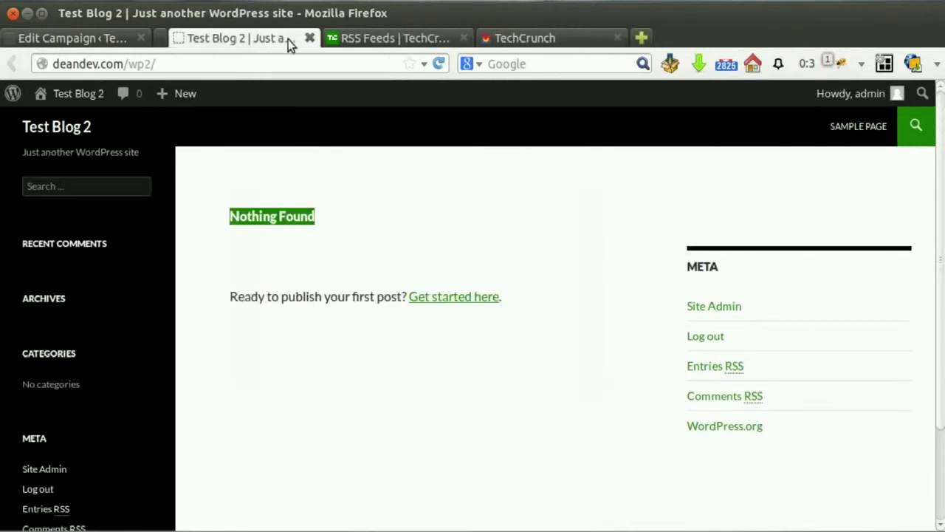
Step: Return to the Amazon camp editing page and dismiss its run log
{"action": "left_click", "coordinate": [127, 38]}
{"action": "scroll", "coordinate": [330, 186], "scroll_direction": "up", "scroll_amount": 1}
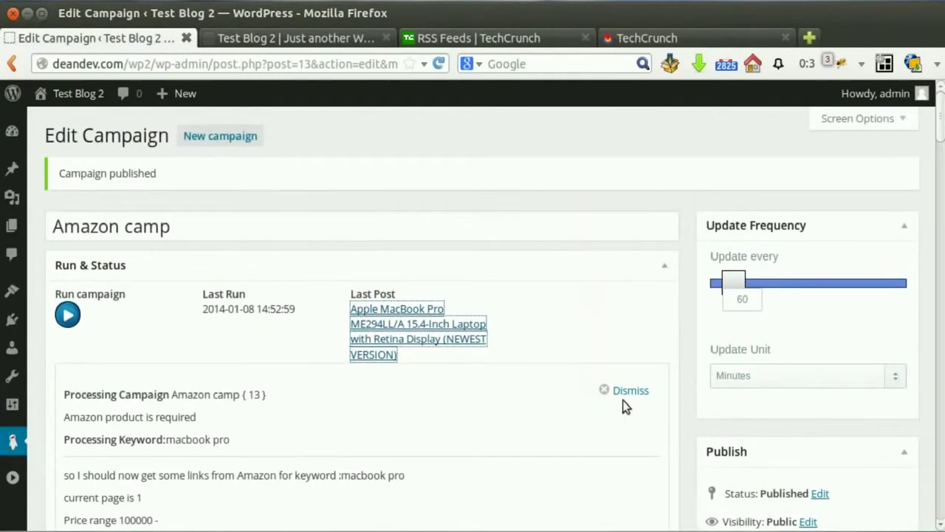
{"action": "left_click", "coordinate": [629, 392]}
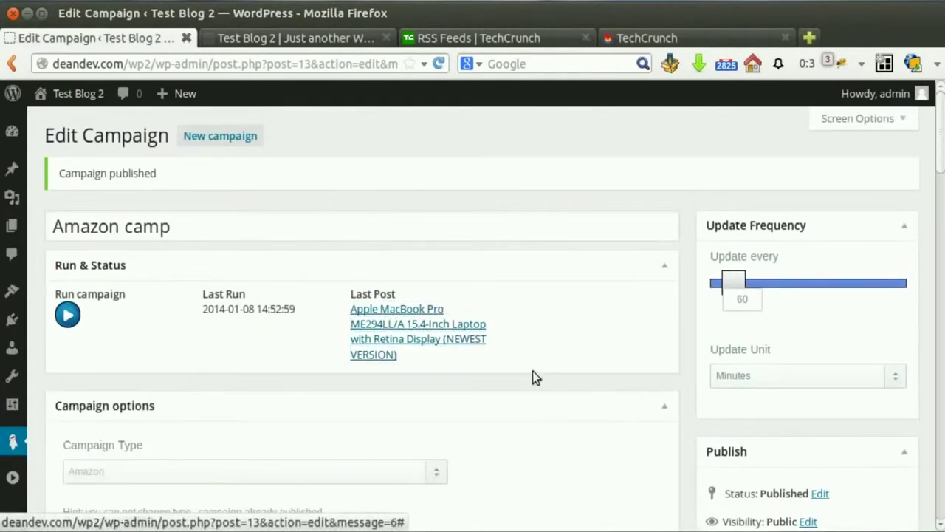
Step: Create a new campaign of type Clickbank and title it clickbank campaign
{"action": "left_click", "coordinate": [226, 142]}
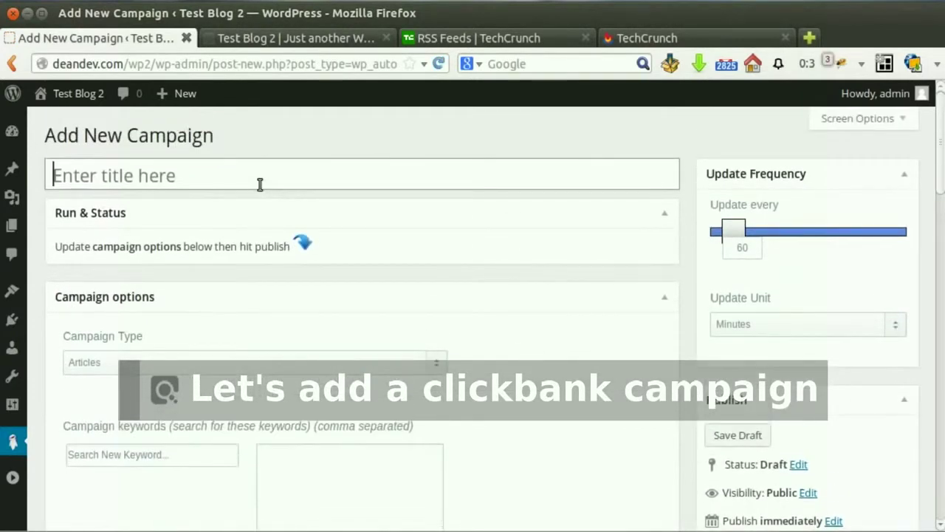
{"action": "left_click", "coordinate": [303, 361]}
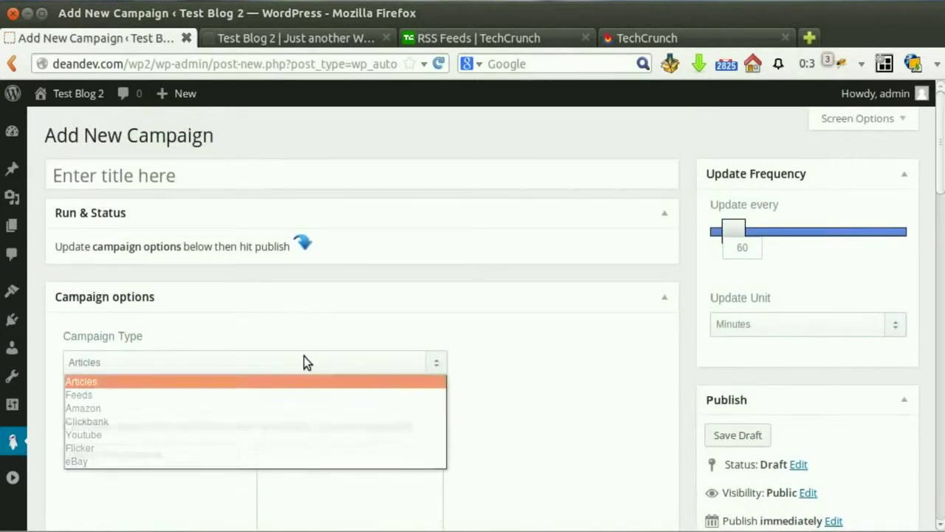
{"action": "left_click", "coordinate": [280, 420]}
{"action": "left_click", "coordinate": [186, 174]}
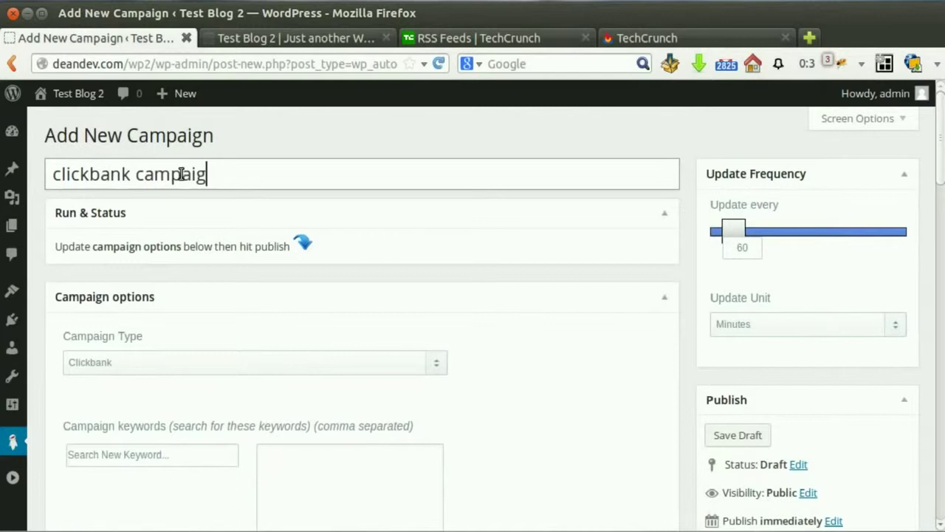
Step: Enter seo as the Clickbank campaign's keyword and enable posting keywords as tags
{"action": "scroll", "coordinate": [194, 213], "scroll_direction": "down", "scroll_amount": 4}
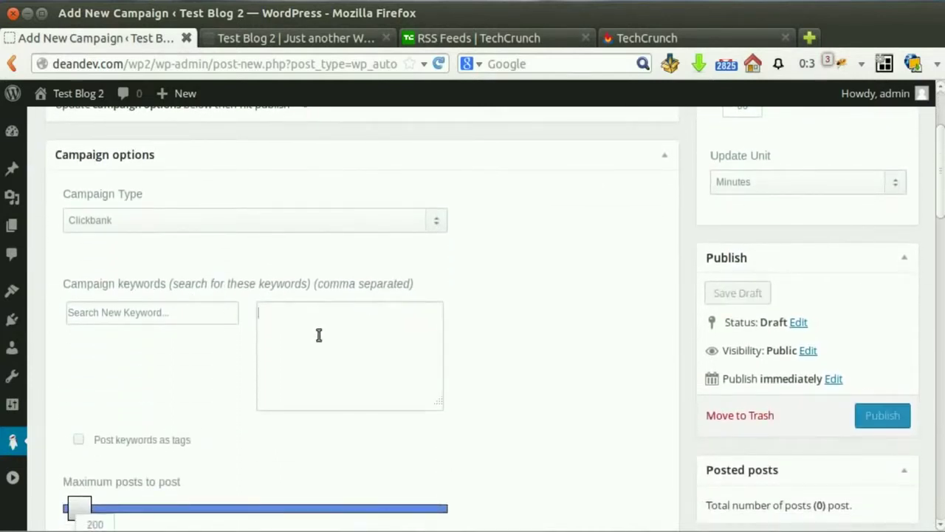
{"action": "left_click", "coordinate": [318, 333]}
{"action": "type", "text": "seo"}
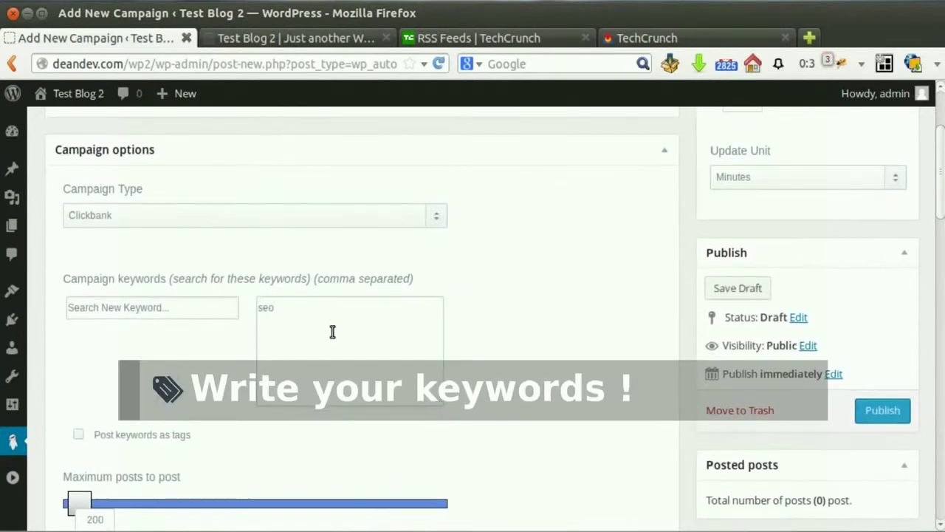
{"action": "scroll", "coordinate": [332, 332], "scroll_direction": "down", "scroll_amount": 3}
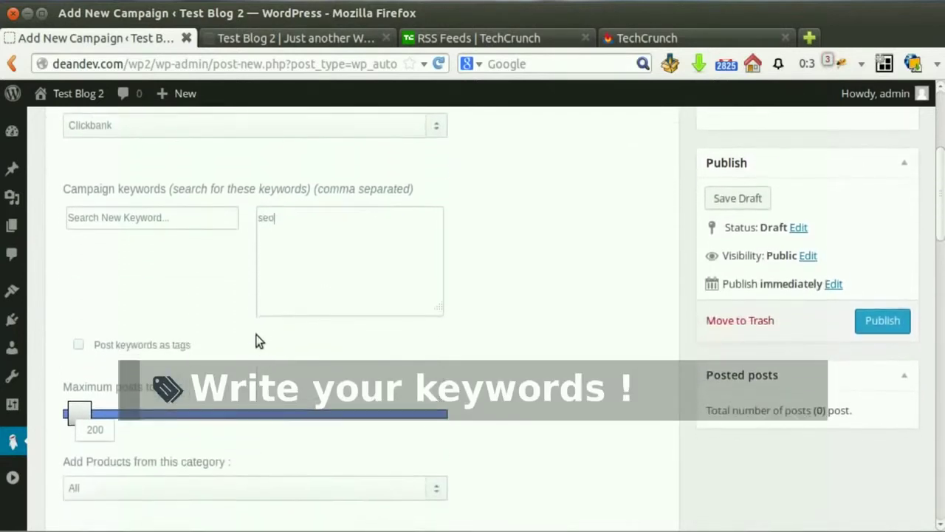
{"action": "left_click", "coordinate": [80, 345]}
Step: Set the Clickbank campaign's product category to All and its search order to Keyword Relevance
{"action": "scroll", "coordinate": [130, 359], "scroll_direction": "down", "scroll_amount": 3}
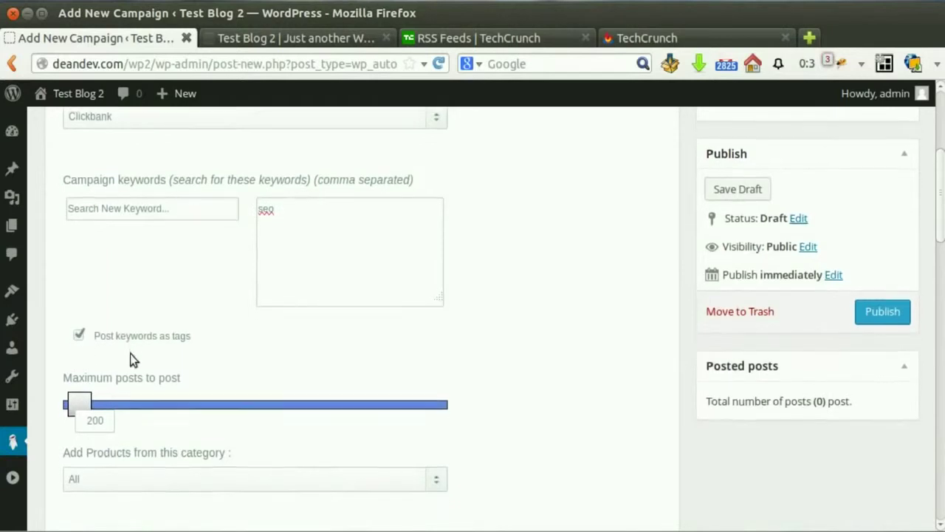
{"action": "scroll", "coordinate": [160, 320], "scroll_direction": "down", "scroll_amount": 3}
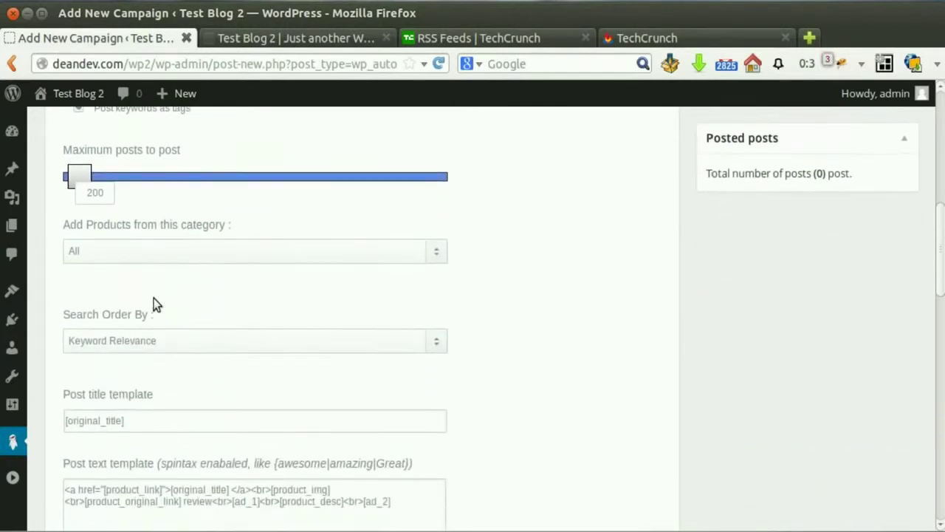
{"action": "left_click", "coordinate": [166, 249]}
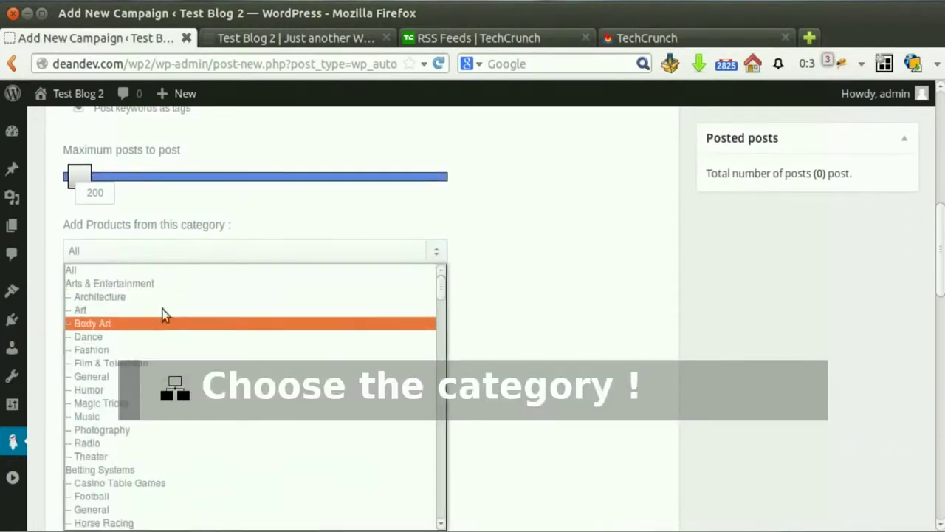
{"action": "left_click", "coordinate": [155, 271]}
{"action": "left_click", "coordinate": [154, 339]}
{"action": "left_click", "coordinate": [153, 340]}
{"action": "scroll", "coordinate": [154, 344], "scroll_direction": "down", "scroll_amount": 1}
{"action": "scroll", "coordinate": [567, 361], "scroll_direction": "down", "scroll_amount": 2}
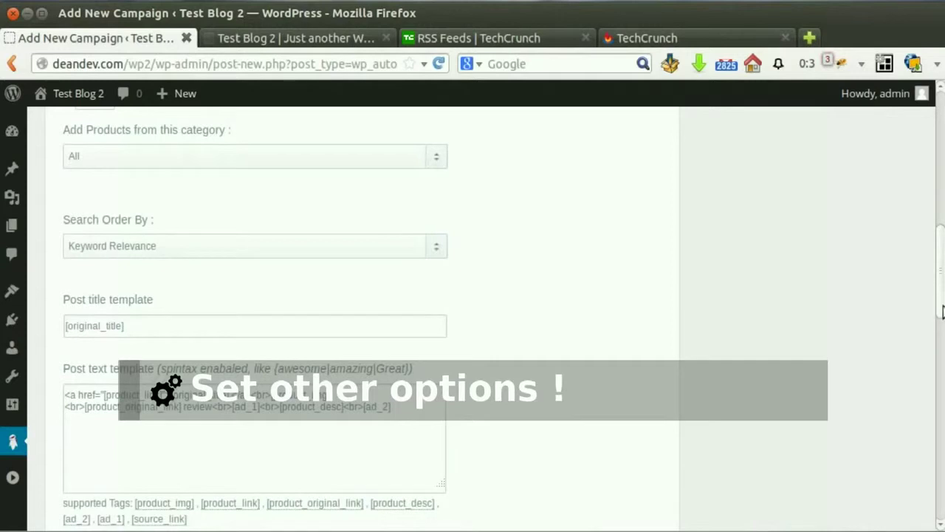
Step: Publish the clickbank campaign with its current options
{"action": "left_click_drag", "start_coordinate": [942, 302], "coordinate": [935, 203]}
{"action": "left_click", "coordinate": [882, 428]}
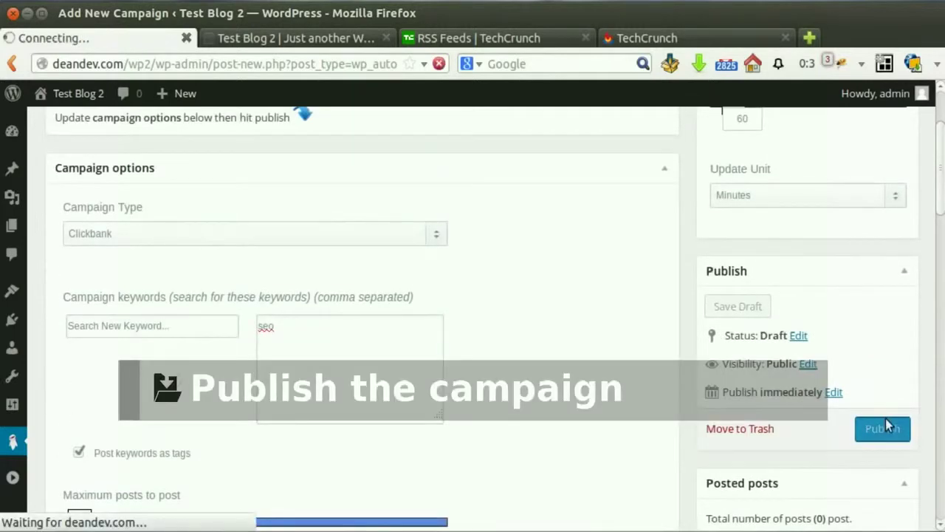
{"action": "scroll", "coordinate": [521, 406], "scroll_direction": "up", "scroll_amount": 1}
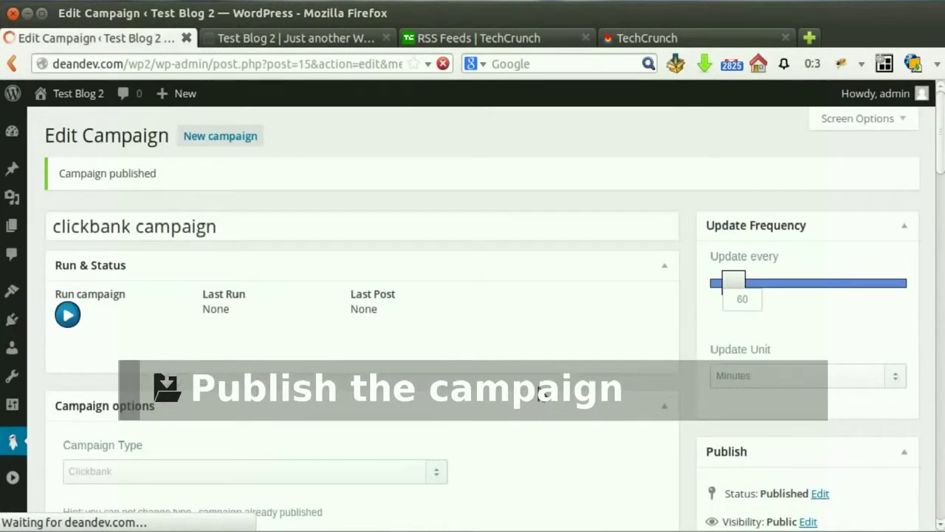
Step: Run the clickbank campaign and open the last post it added in a separate tab
{"action": "left_click", "coordinate": [74, 314]}
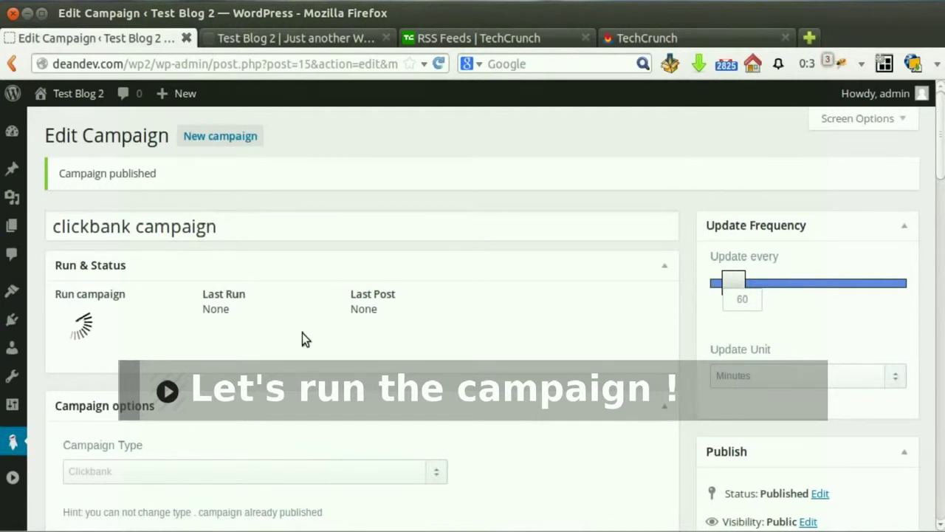
{"action": "scroll", "coordinate": [302, 332], "scroll_direction": "down", "scroll_amount": 1}
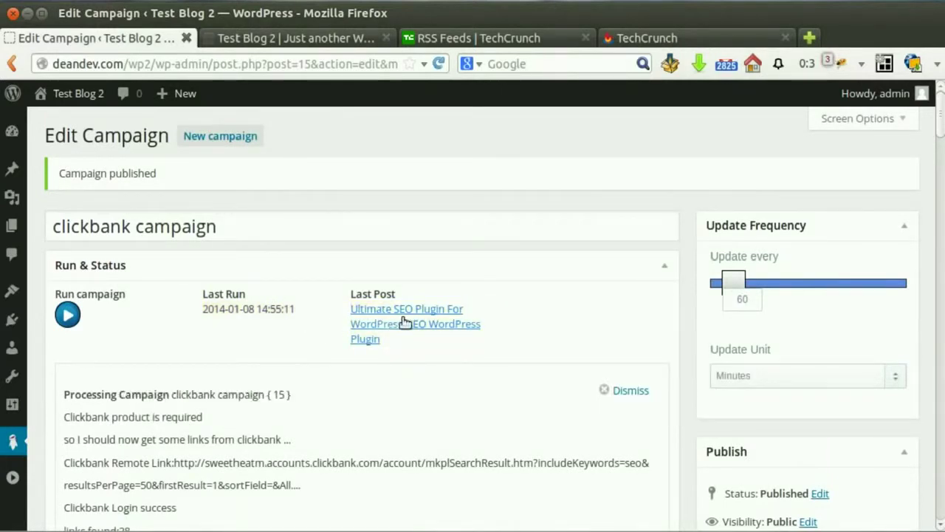
{"action": "middle_click", "coordinate": [395, 332]}
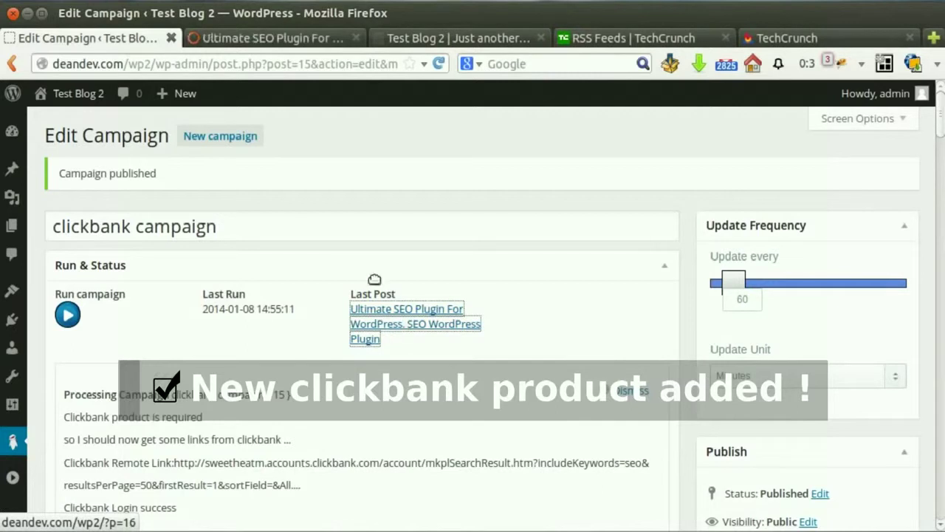
{"action": "left_click", "coordinate": [323, 39]}
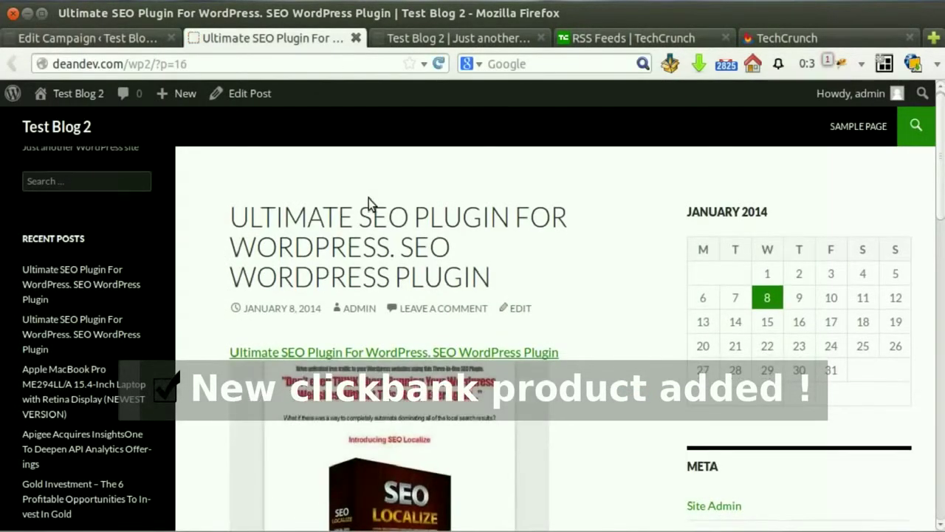
Step: Examine the new Clickbank post's title, product image, description and tag
{"action": "scroll", "coordinate": [368, 198], "scroll_direction": "down", "scroll_amount": 1}
{"action": "left_click_drag", "start_coordinate": [279, 175], "coordinate": [607, 257]}
{"action": "left_click", "coordinate": [527, 243]}
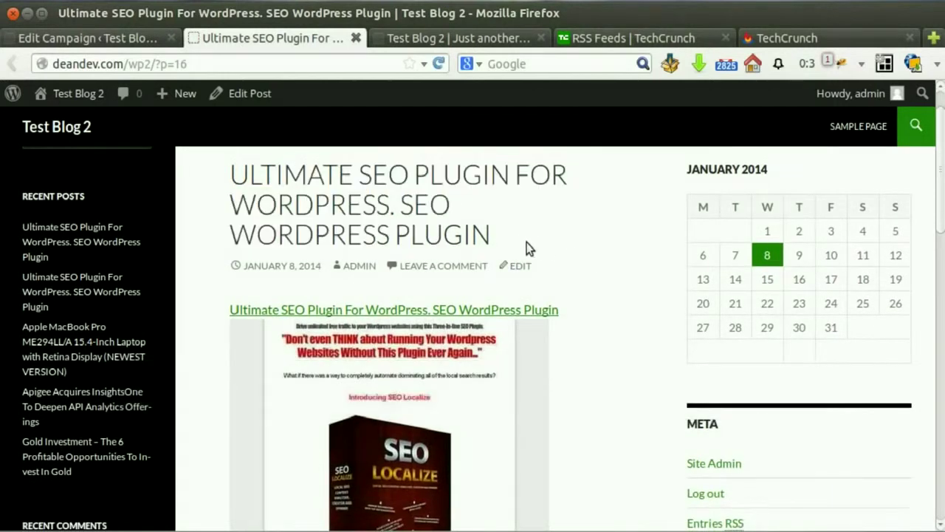
{"action": "scroll", "coordinate": [526, 248], "scroll_direction": "down", "scroll_amount": 5}
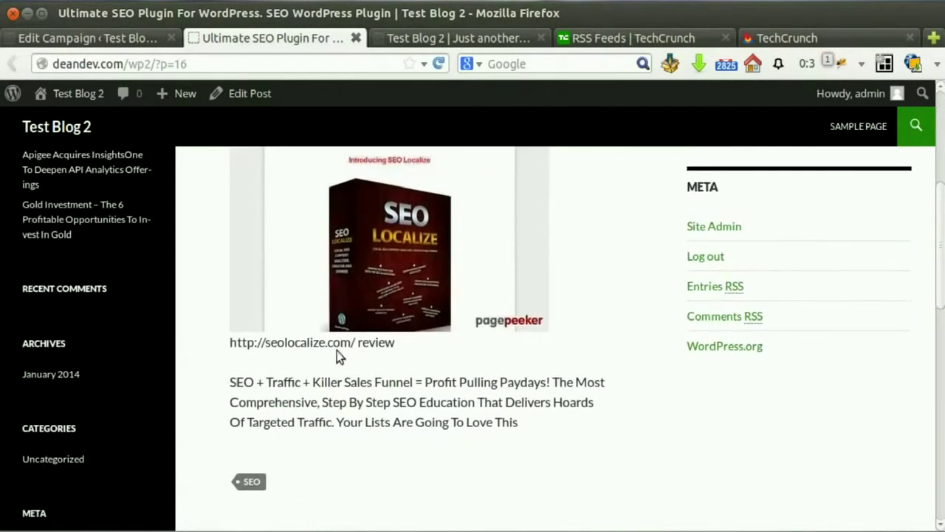
{"action": "scroll", "coordinate": [336, 356], "scroll_direction": "down", "scroll_amount": 1}
{"action": "scroll", "coordinate": [566, 381], "scroll_direction": "up", "scroll_amount": 8}
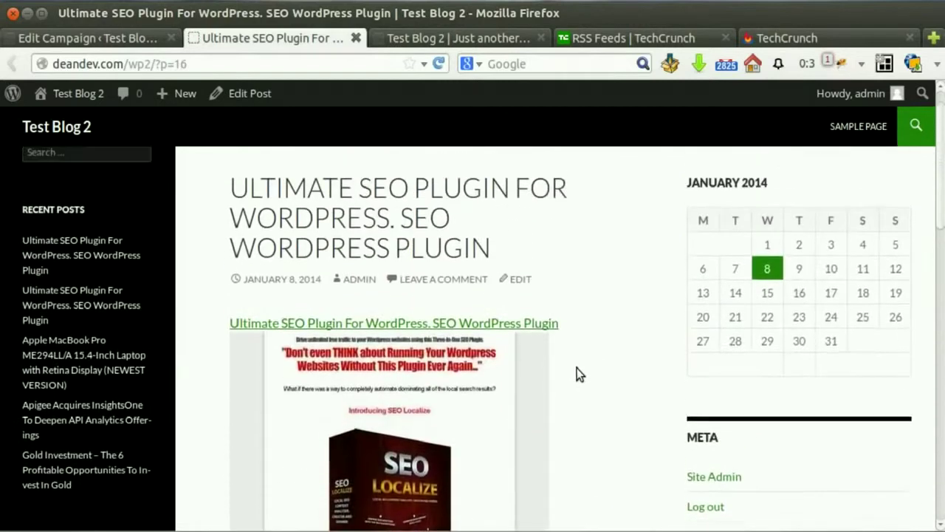
{"action": "scroll", "coordinate": [577, 368], "scroll_direction": "up", "scroll_amount": 1}
Step: Open the post's product link and check the affiliate hop parameter in the address and the sales page content
{"action": "middle_click", "coordinate": [399, 359]}
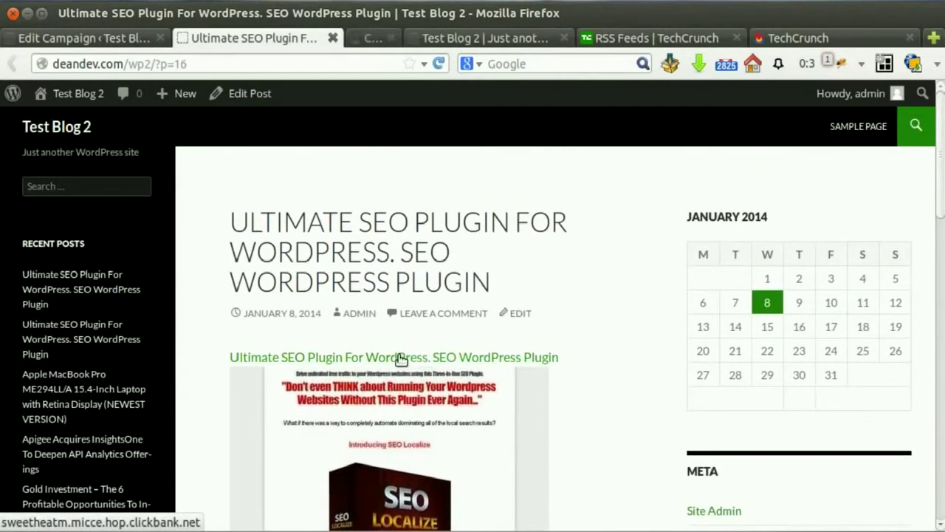
{"action": "left_click", "coordinate": [347, 43]}
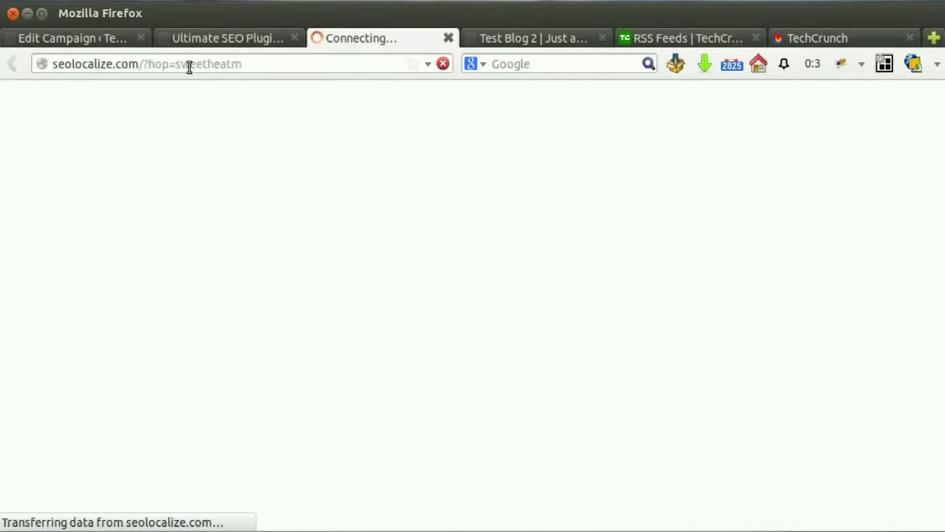
{"action": "left_click_drag", "start_coordinate": [149, 64], "coordinate": [253, 64]}
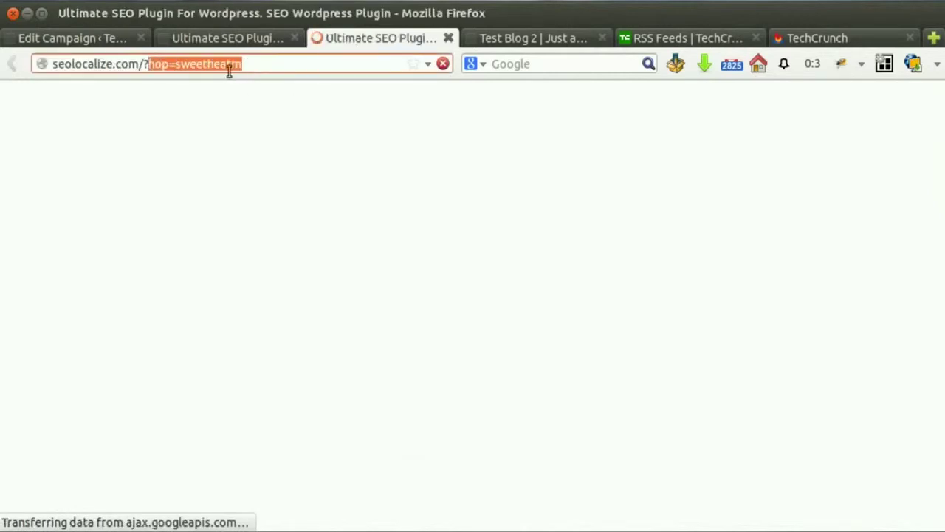
{"action": "scroll", "coordinate": [942, 139], "scroll_direction": "down", "scroll_amount": 5}
{"action": "left_click_drag", "start_coordinate": [942, 139], "coordinate": [939, 282]}
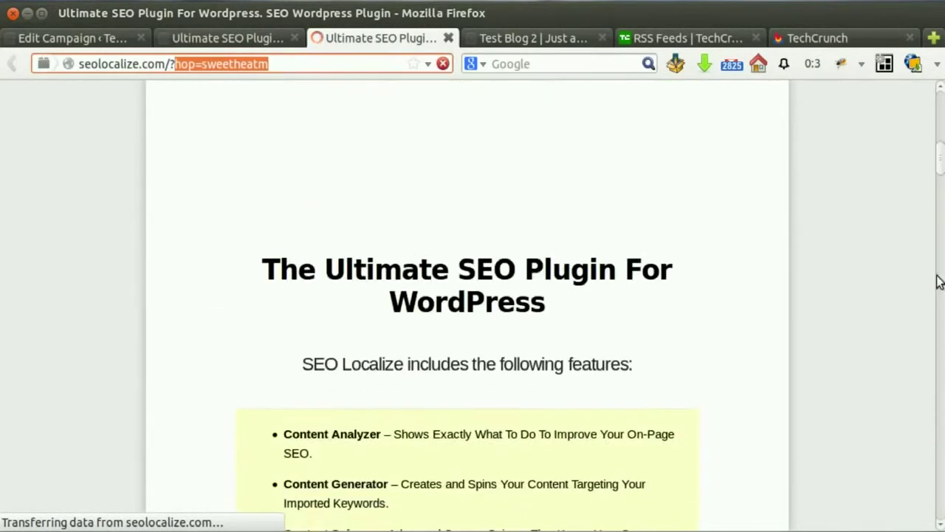
{"action": "left_click_drag", "start_coordinate": [938, 164], "coordinate": [932, 380]}
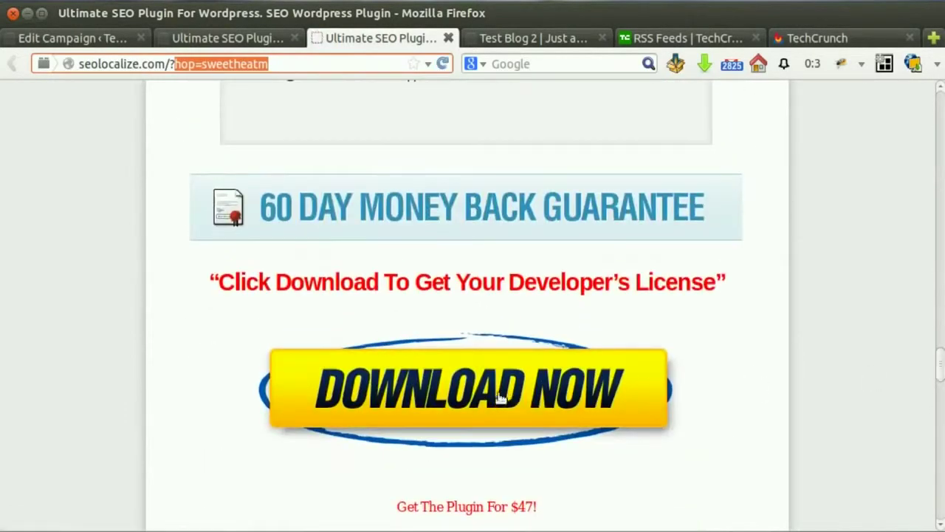
Step: Close the sales page and the post, then return to the clickbank campaign and dismiss its run log
{"action": "left_click", "coordinate": [448, 38]}
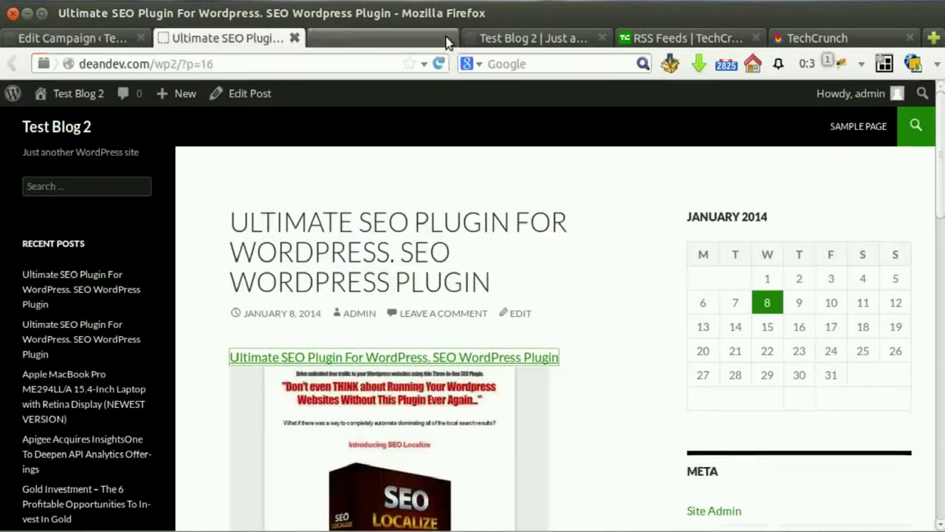
{"action": "left_click", "coordinate": [293, 37]}
{"action": "left_click", "coordinate": [89, 43]}
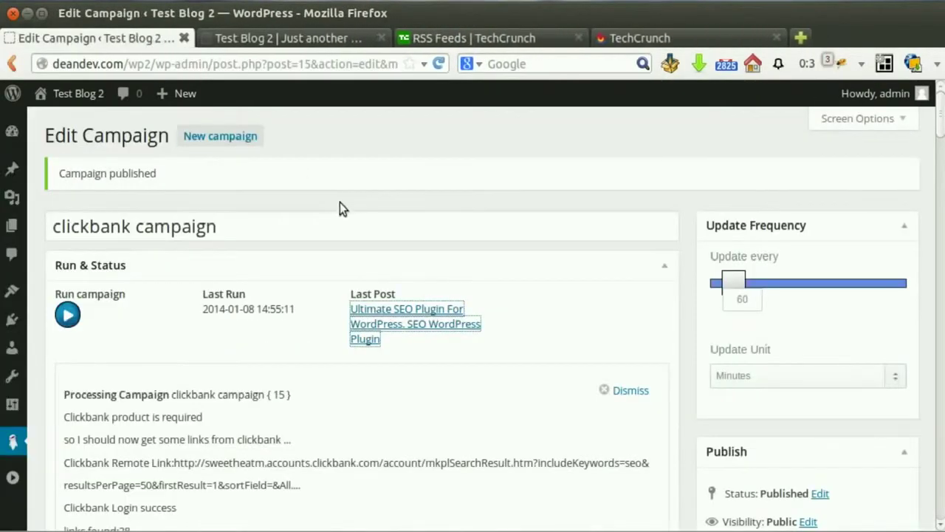
{"action": "left_click", "coordinate": [631, 392]}
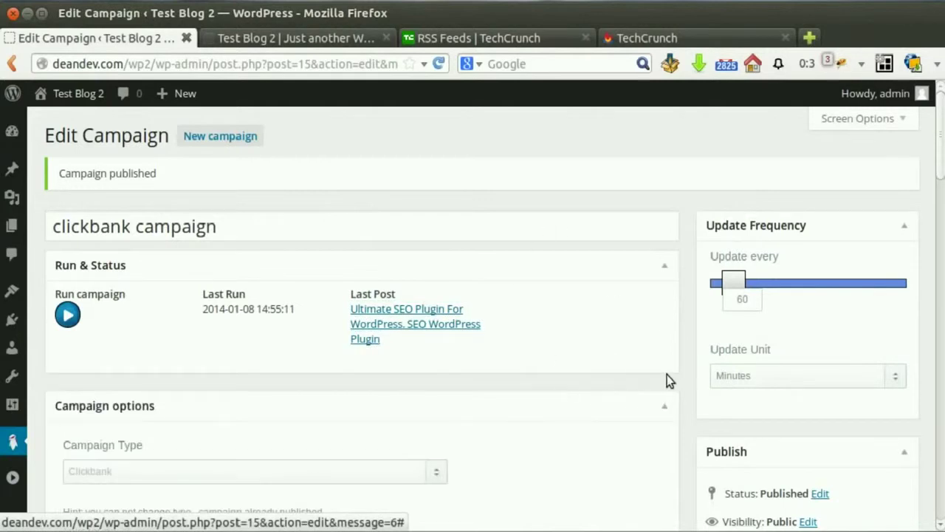
Step: Create a new campaign of type Youtube and enter chicken recipe as its keyword
{"action": "left_click", "coordinate": [235, 139]}
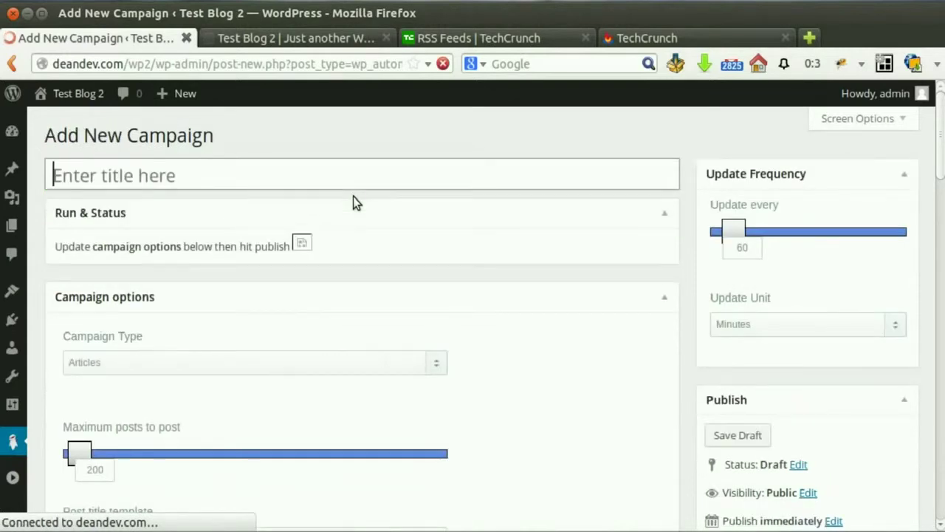
{"action": "scroll", "coordinate": [357, 205], "scroll_direction": "down", "scroll_amount": 3}
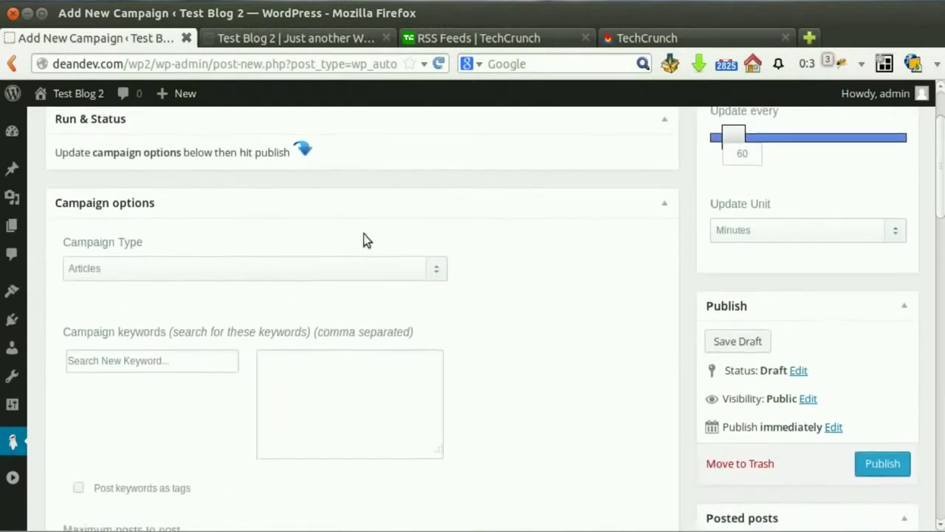
{"action": "left_click", "coordinate": [373, 266]}
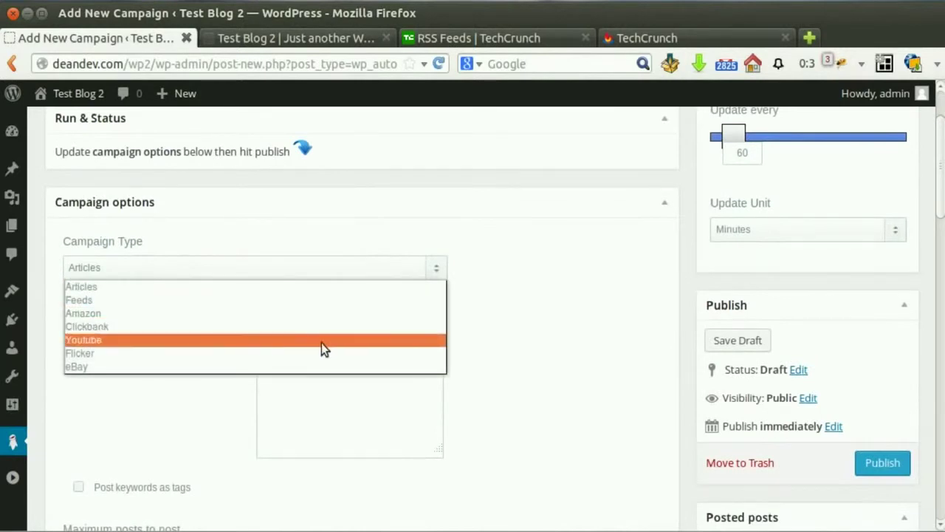
{"action": "left_click", "coordinate": [82, 341]}
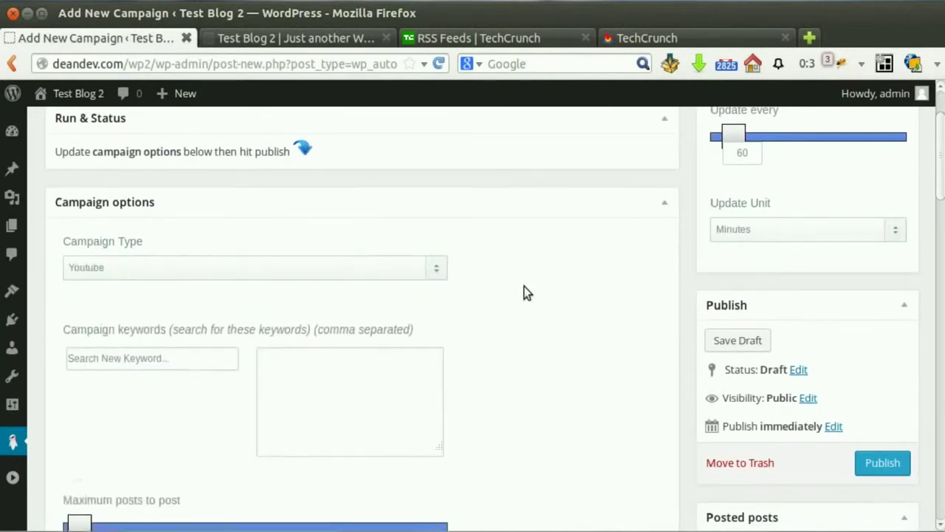
{"action": "scroll", "coordinate": [523, 284], "scroll_direction": "down", "scroll_amount": 1}
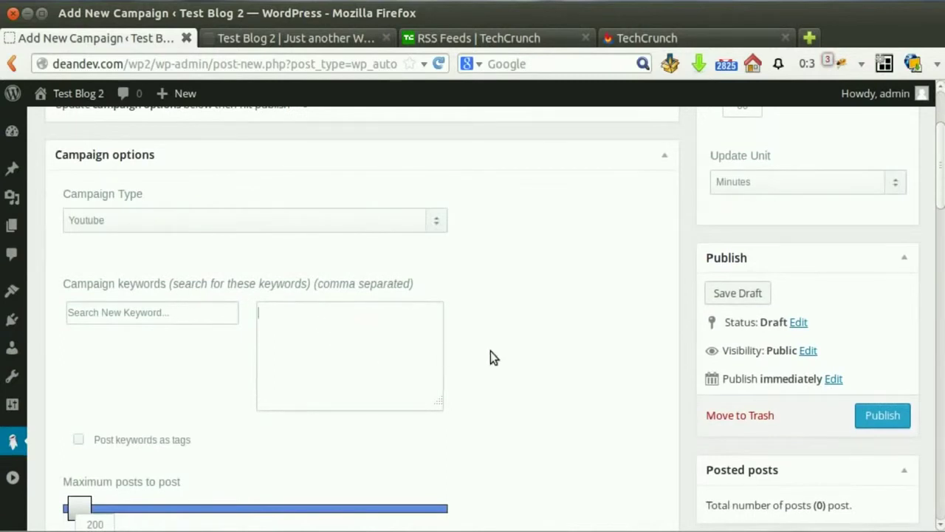
{"action": "type", "text": "chicken recipe"}
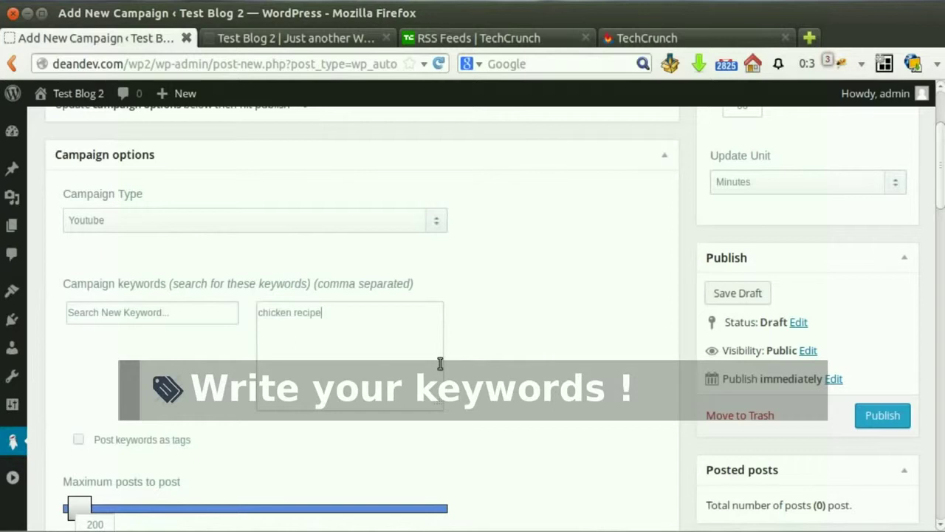
Step: Enable posting keywords as tags and set the Youtube campaign's maximum posts to 465
{"action": "scroll", "coordinate": [527, 304], "scroll_direction": "down", "scroll_amount": 5}
{"action": "left_click", "coordinate": [80, 249]}
{"action": "scroll", "coordinate": [190, 266], "scroll_direction": "down", "scroll_amount": 3}
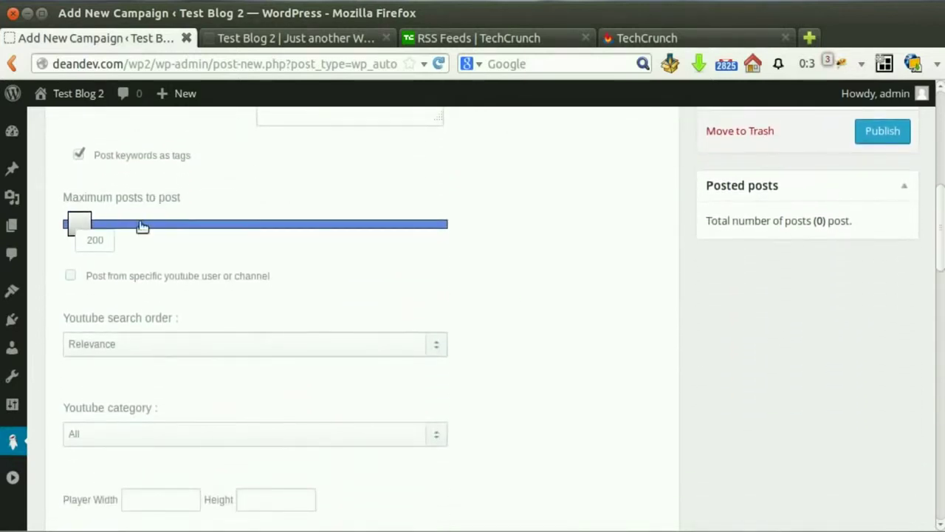
{"action": "mouse_move", "coordinate": [79, 223]}
{"action": "left_mouse_down"}
{"action": "mouse_move", "coordinate": [93, 223]}
{"action": "mouse_move", "coordinate": [86, 229]}
{"action": "left_mouse_up"}
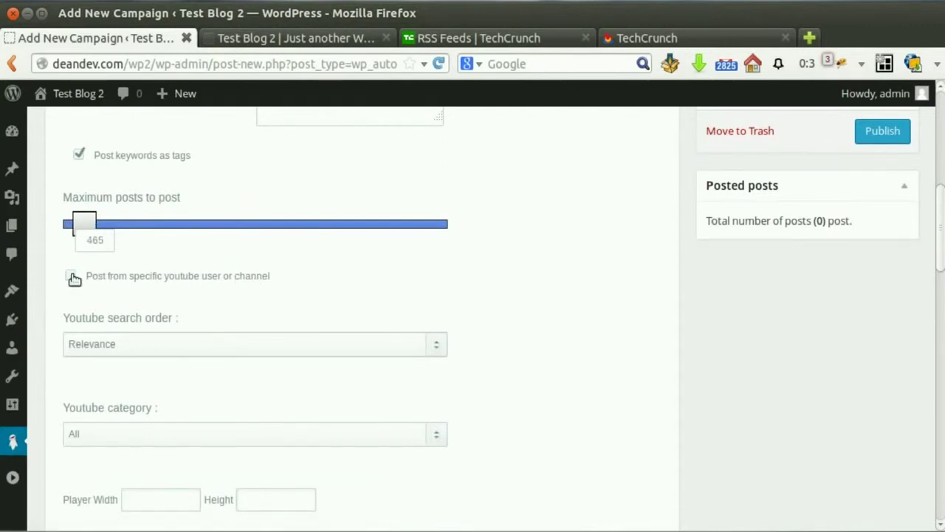
{"action": "left_click", "coordinate": [72, 277]}
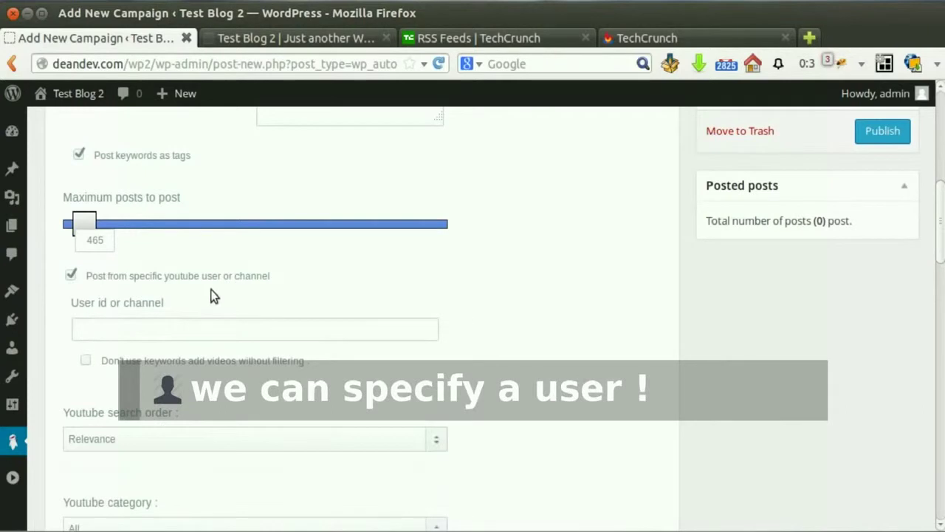
{"action": "left_click", "coordinate": [163, 329]}
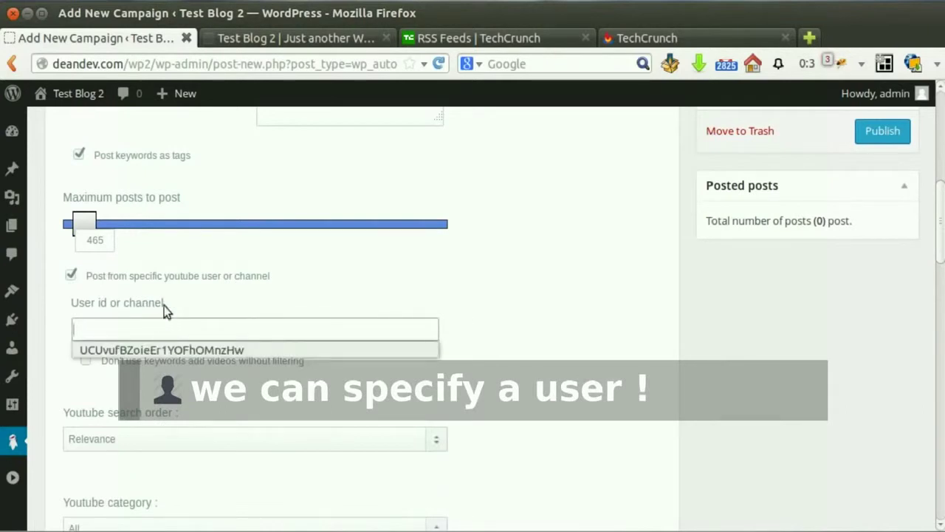
{"action": "left_click", "coordinate": [149, 311]}
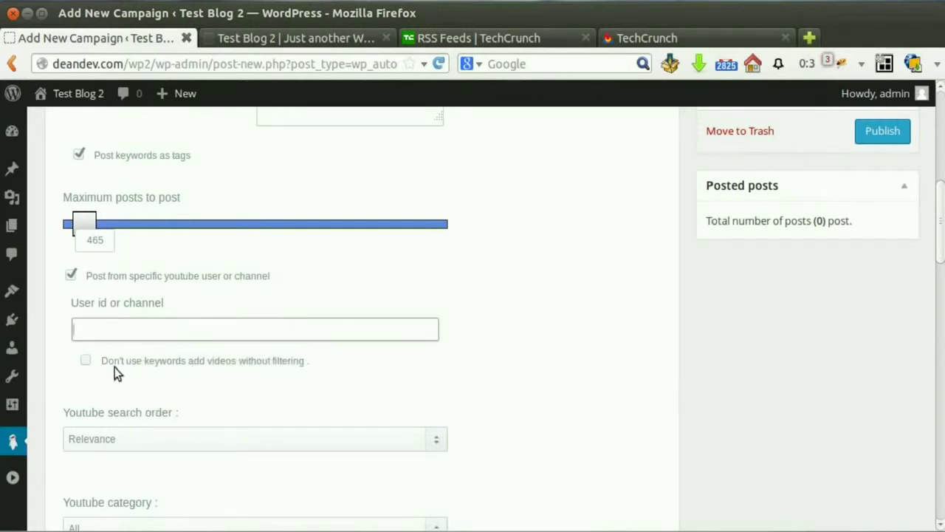
{"action": "left_click", "coordinate": [72, 277]}
Step: Set the Youtube search order to Rating and keep the Youtube category at All
{"action": "scroll", "coordinate": [229, 281], "scroll_direction": "down", "scroll_amount": 1}
{"action": "left_click", "coordinate": [213, 295]}
{"action": "left_click", "coordinate": [214, 355]}
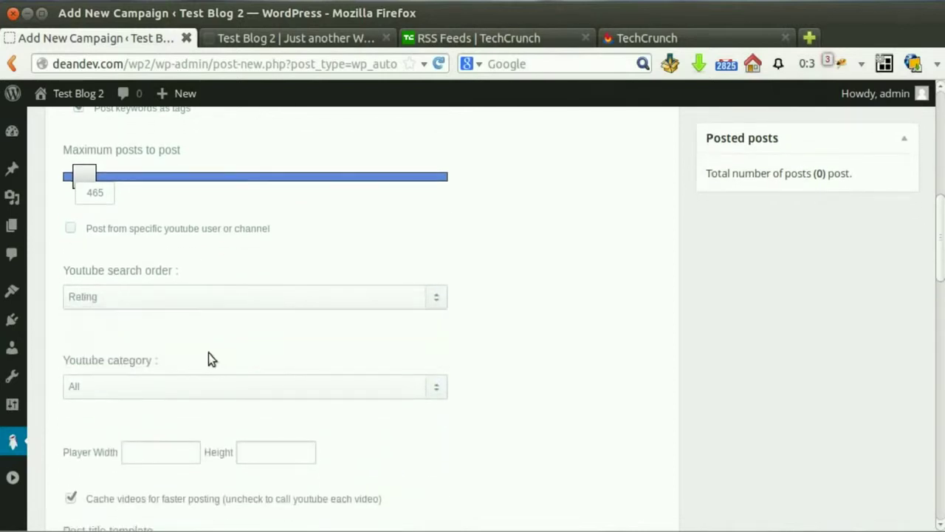
{"action": "scroll", "coordinate": [190, 323], "scroll_direction": "down", "scroll_amount": 3}
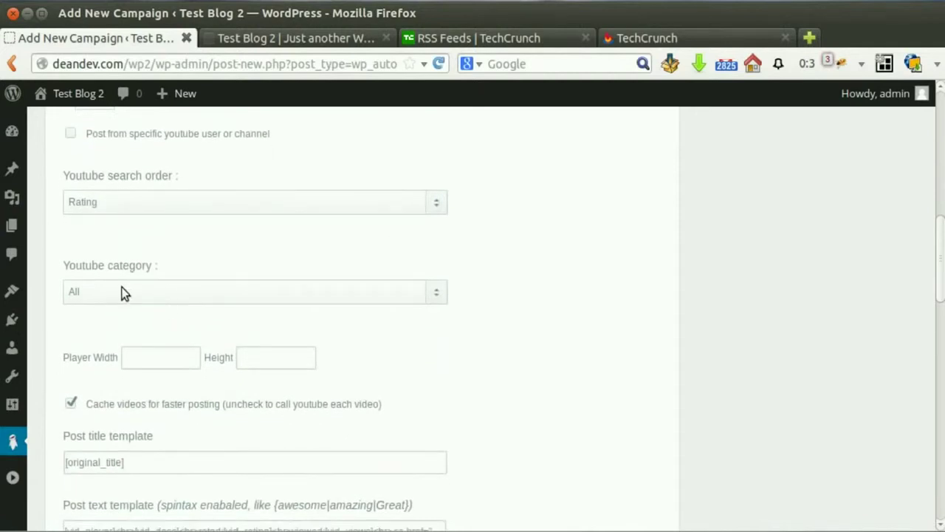
{"action": "left_click", "coordinate": [132, 291]}
{"action": "left_click", "coordinate": [130, 291]}
{"action": "scroll", "coordinate": [126, 294], "scroll_direction": "down", "scroll_amount": 1}
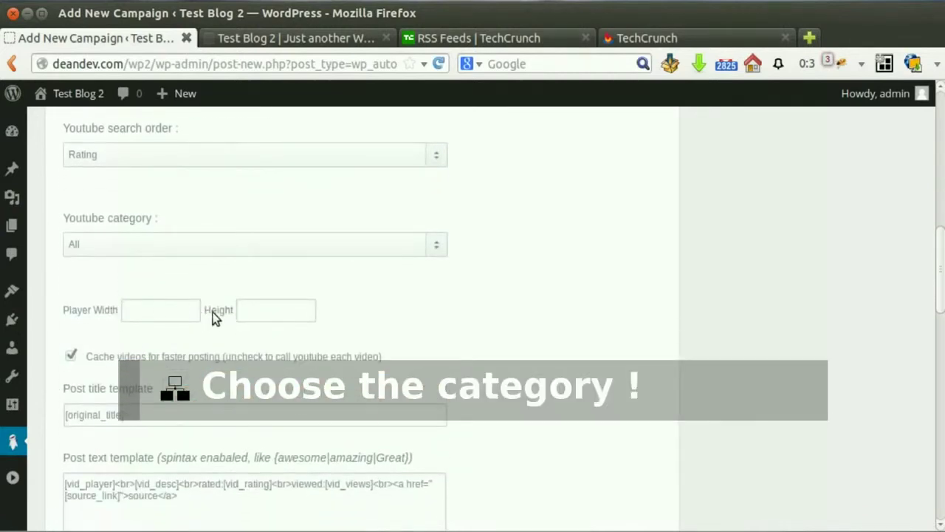
Step: Publish the Youtube campaign with its current templates and remaining options, and look through those options
{"action": "scroll", "coordinate": [213, 314], "scroll_direction": "down", "scroll_amount": 2}
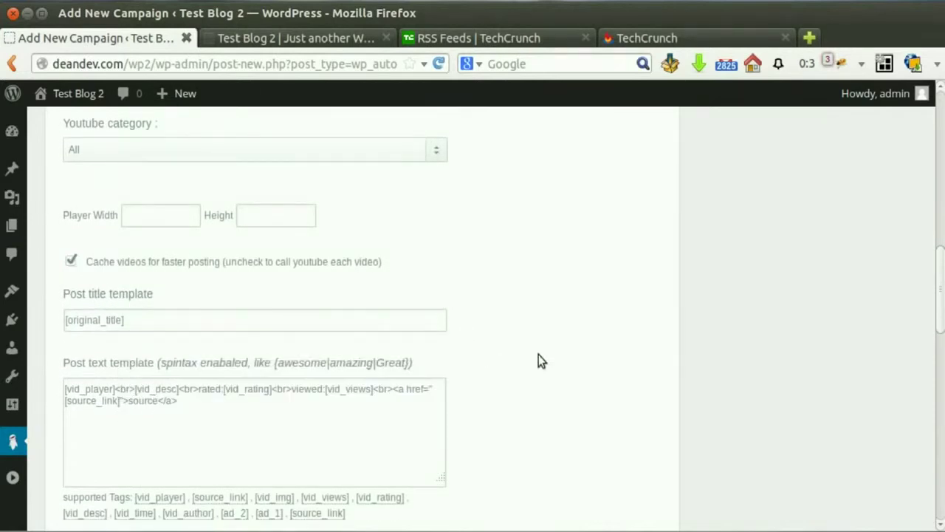
{"action": "left_click_drag", "start_coordinate": [935, 309], "coordinate": [928, 190]}
{"action": "left_click", "coordinate": [882, 367]}
{"action": "scroll", "coordinate": [557, 419], "scroll_direction": "down", "scroll_amount": 13}
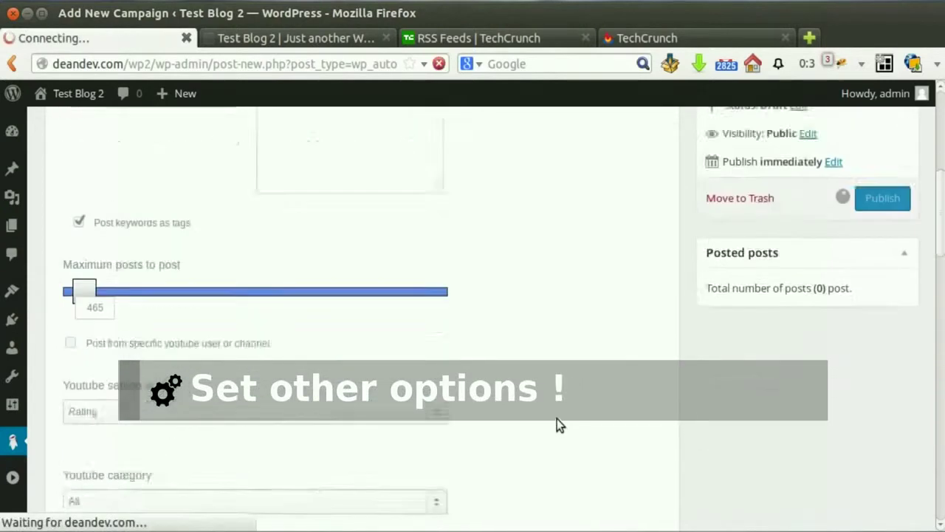
{"action": "scroll", "coordinate": [564, 413], "scroll_direction": "down", "scroll_amount": 12}
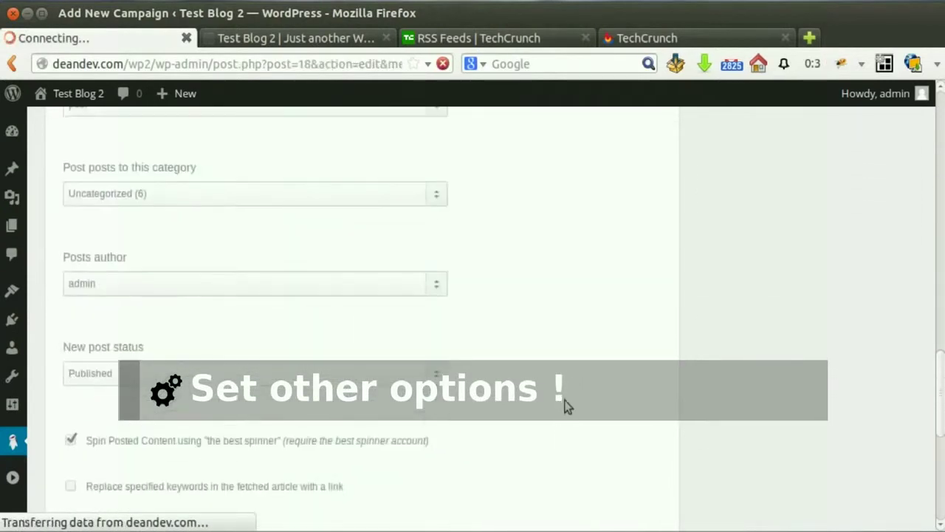
{"action": "scroll", "coordinate": [336, 336], "scroll_direction": "down", "scroll_amount": 5}
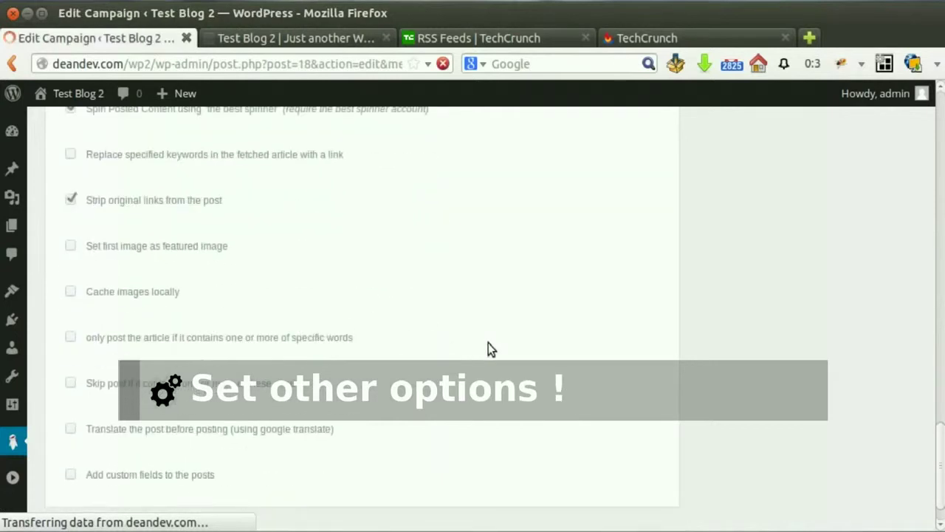
{"action": "scroll", "coordinate": [491, 342], "scroll_direction": "up", "scroll_amount": 15}
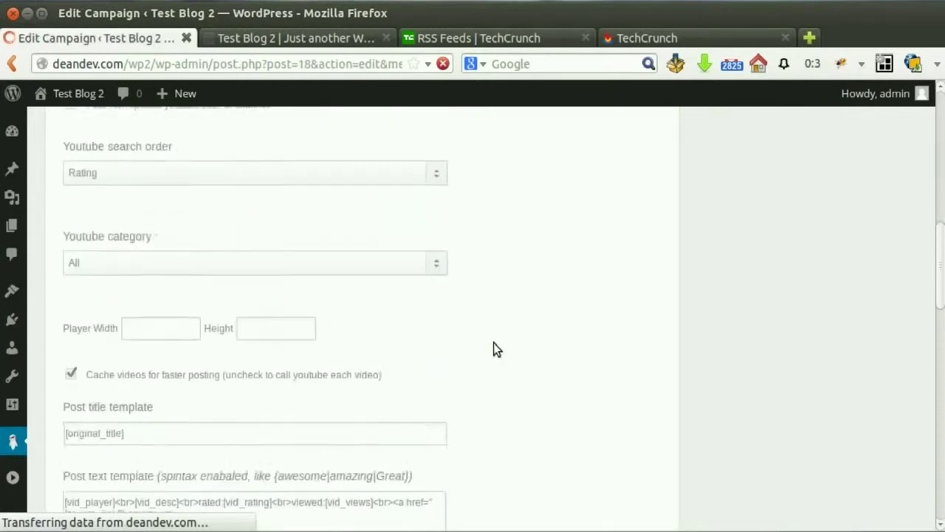
{"action": "scroll", "coordinate": [493, 343], "scroll_direction": "up", "scroll_amount": 4}
{"action": "scroll", "coordinate": [493, 343], "scroll_direction": "up", "scroll_amount": 2}
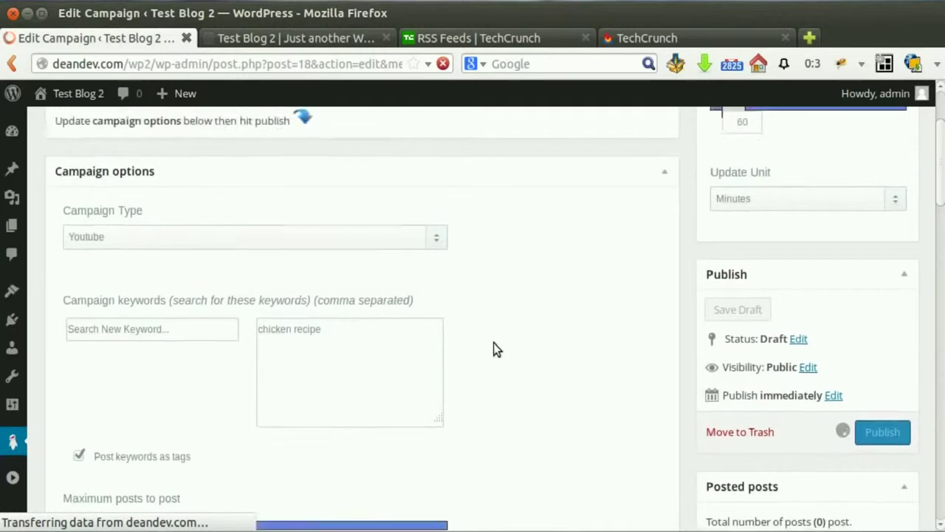
Step: Run the published Youtube campaign and open the video post it adds to the blog
{"action": "scroll", "coordinate": [493, 343], "scroll_direction": "up", "scroll_amount": 3}
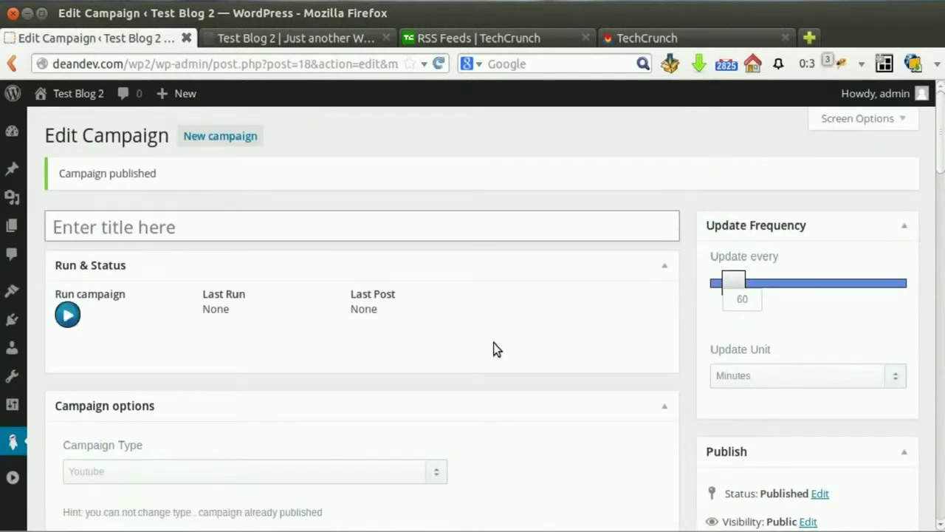
{"action": "left_click", "coordinate": [77, 314]}
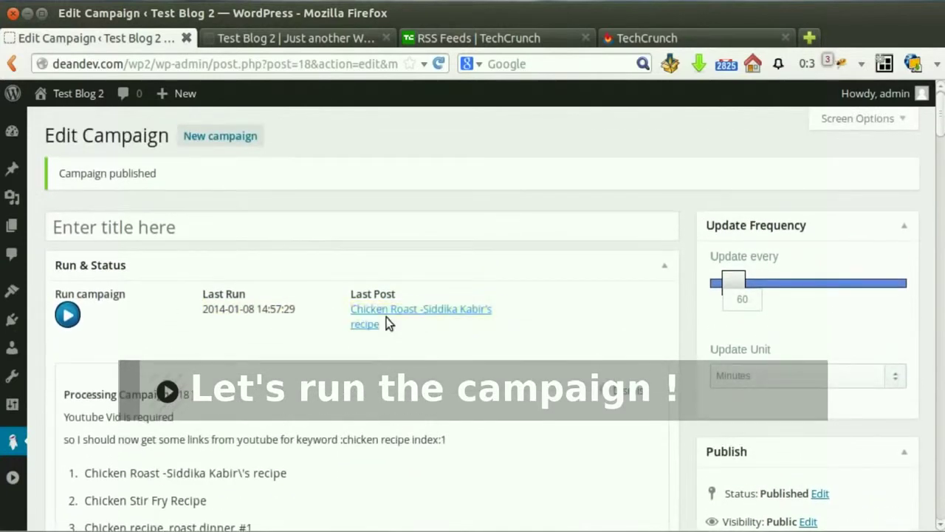
{"action": "left_click", "coordinate": [414, 316]}
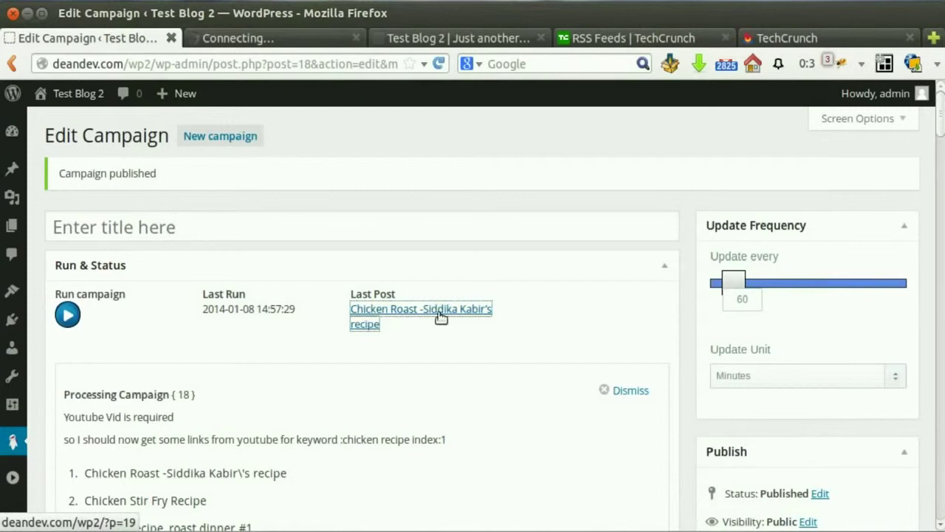
{"action": "left_click", "coordinate": [264, 43]}
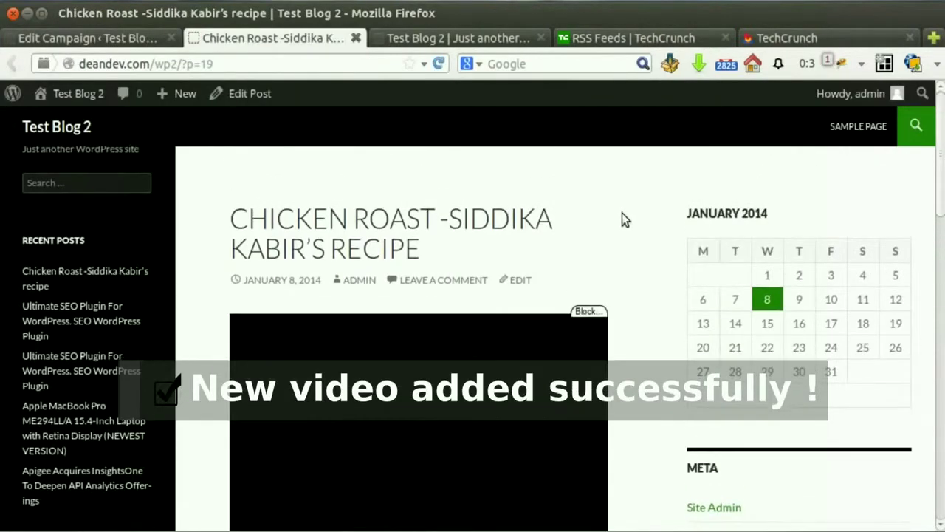
Step: Look over the new video post's player, rating and description, and close the post
{"action": "scroll", "coordinate": [386, 143], "scroll_direction": "down", "scroll_amount": 5}
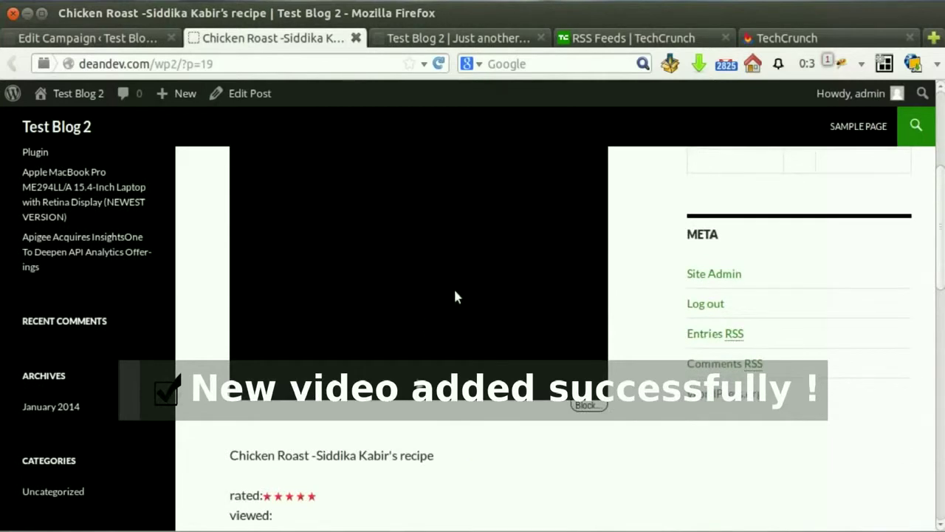
{"action": "scroll", "coordinate": [456, 295], "scroll_direction": "down", "scroll_amount": 1}
{"action": "scroll", "coordinate": [443, 431], "scroll_direction": "up", "scroll_amount": 1}
{"action": "scroll", "coordinate": [454, 295], "scroll_direction": "up", "scroll_amount": 5}
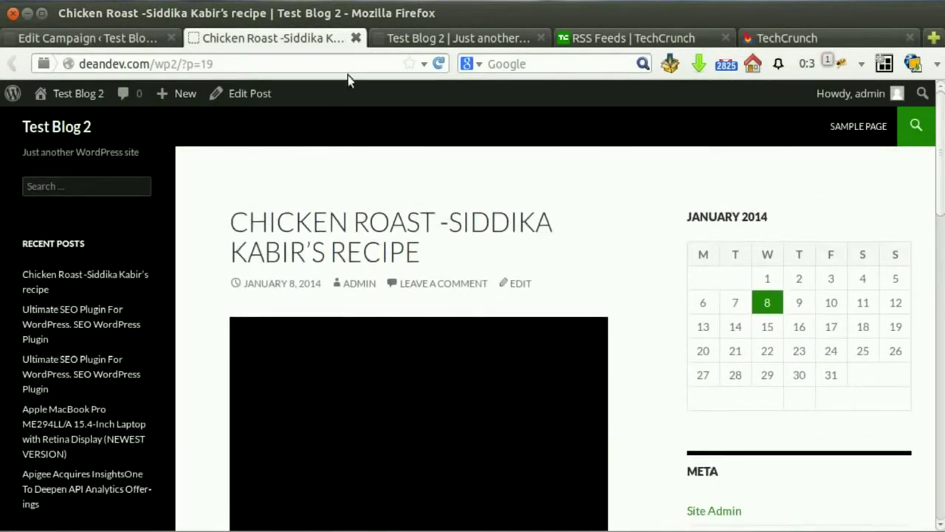
{"action": "left_click", "coordinate": [355, 38]}
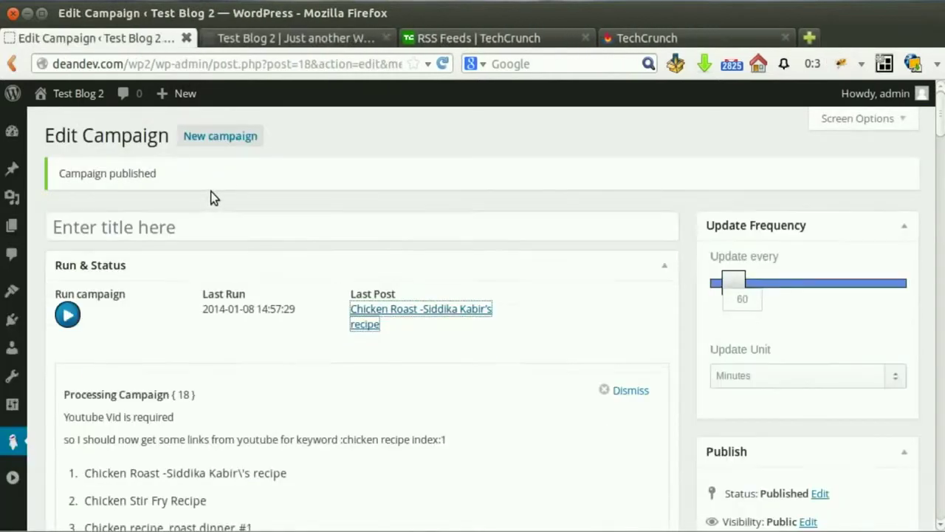
Step: Dismiss the Youtube campaign's processing log
{"action": "scroll", "coordinate": [216, 196], "scroll_direction": "down", "scroll_amount": 1}
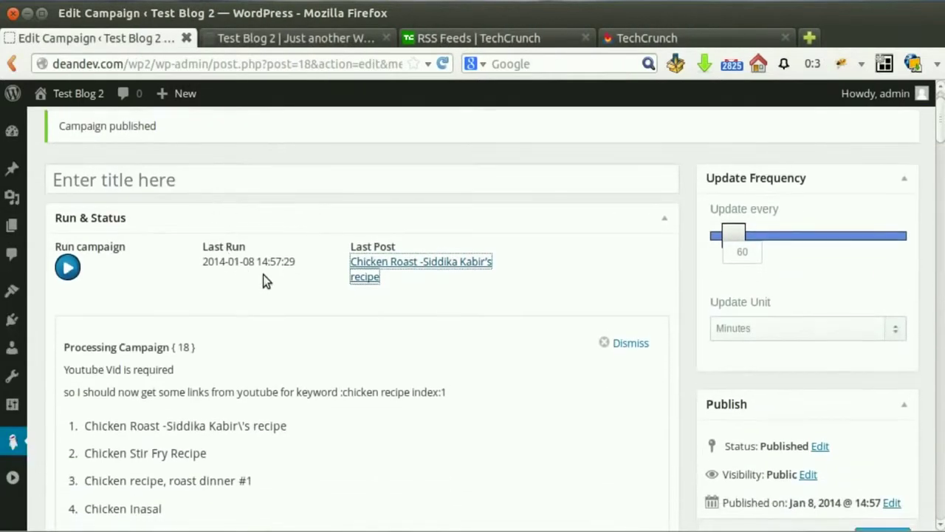
{"action": "left_click", "coordinate": [624, 343]}
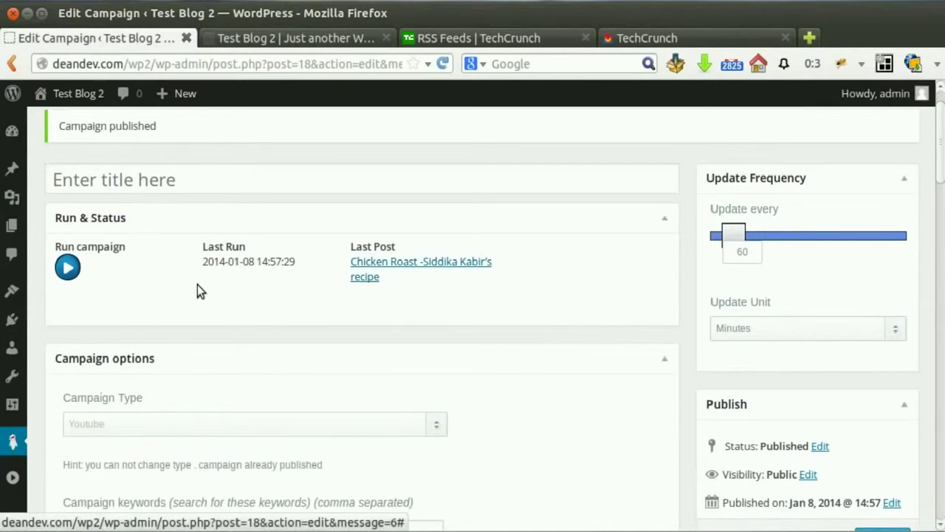
{"action": "scroll", "coordinate": [197, 285], "scroll_direction": "up", "scroll_amount": 1}
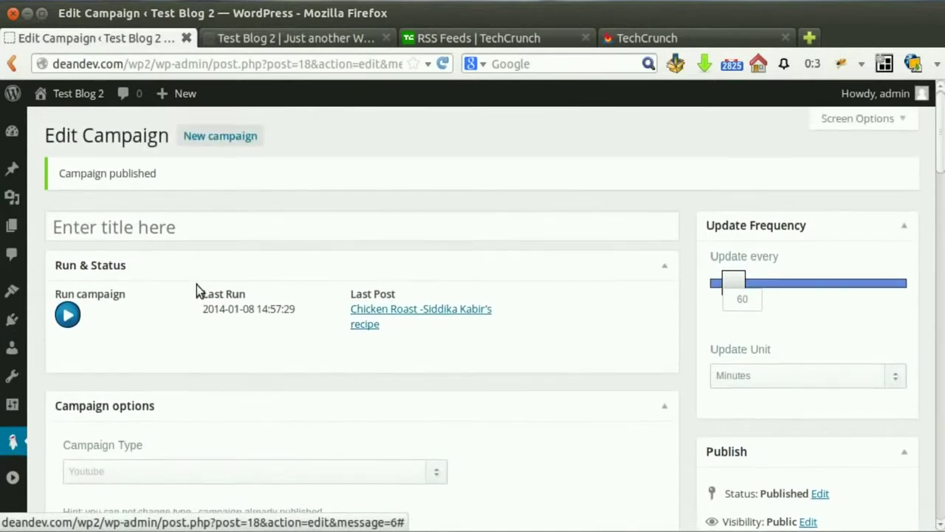
Step: Create a new campaign of type Flicker and title it Flicker
{"action": "left_click", "coordinate": [209, 143]}
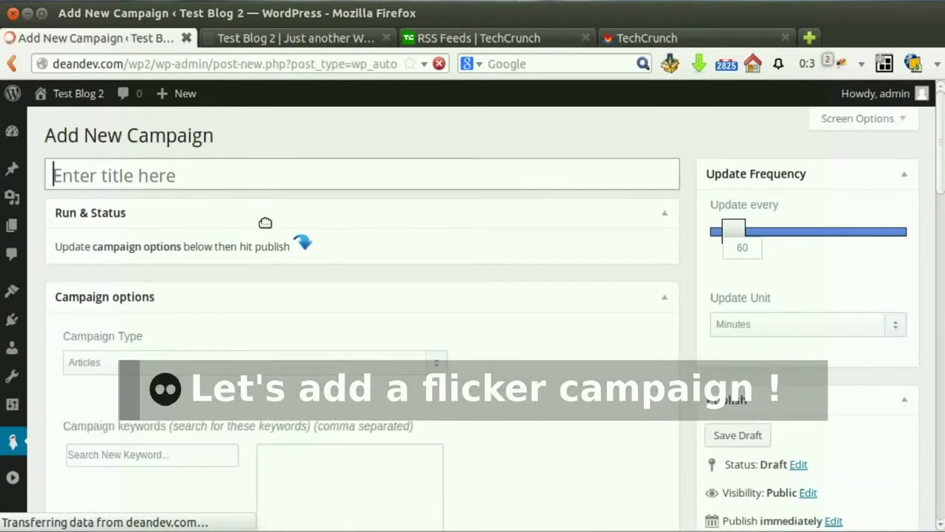
{"action": "scroll", "coordinate": [265, 222], "scroll_direction": "down", "scroll_amount": 3}
{"action": "left_click", "coordinate": [255, 270]}
{"action": "left_click", "coordinate": [217, 353]}
{"action": "scroll", "coordinate": [517, 273], "scroll_direction": "up", "scroll_amount": 3}
{"action": "left_click", "coordinate": [310, 179]}
{"action": "type", "text": "F"}
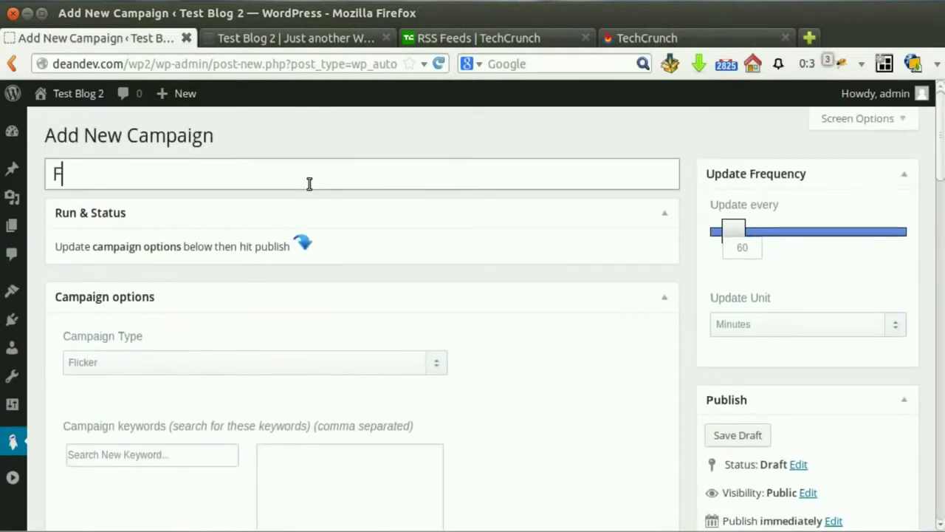
{"action": "type", "text": "licker"}
Step: Enter kitten as the Flicker campaign's keyword
{"action": "scroll", "coordinate": [318, 186], "scroll_direction": "down", "scroll_amount": 1}
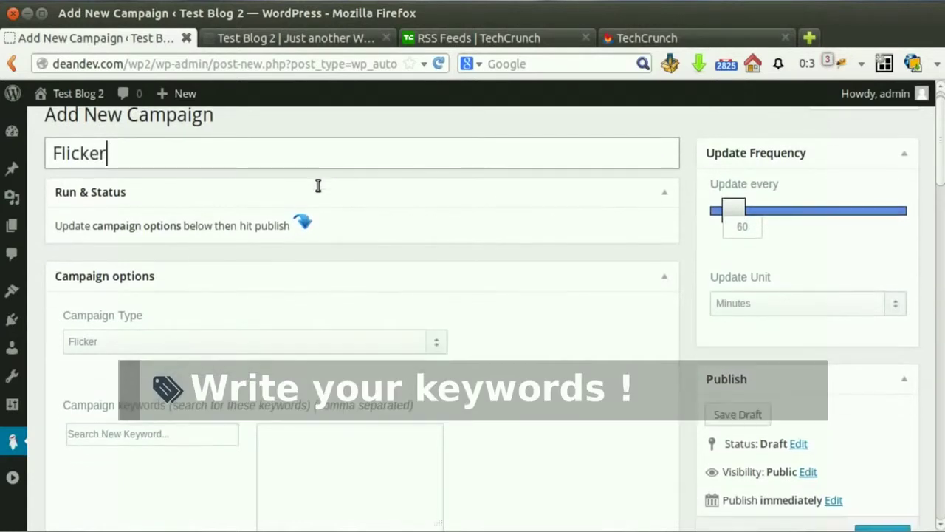
{"action": "scroll", "coordinate": [318, 186], "scroll_direction": "down", "scroll_amount": 6}
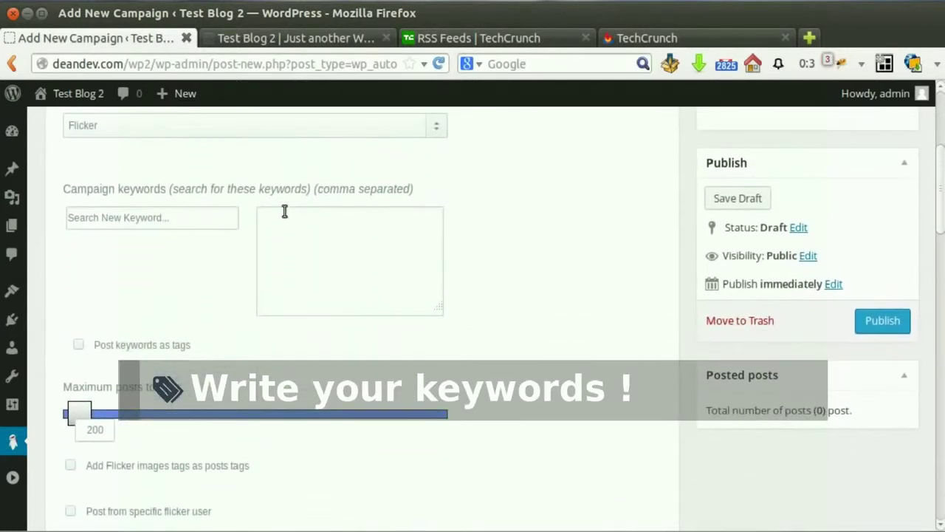
{"action": "left_click", "coordinate": [142, 172]}
{"action": "type", "text": "kitten"}
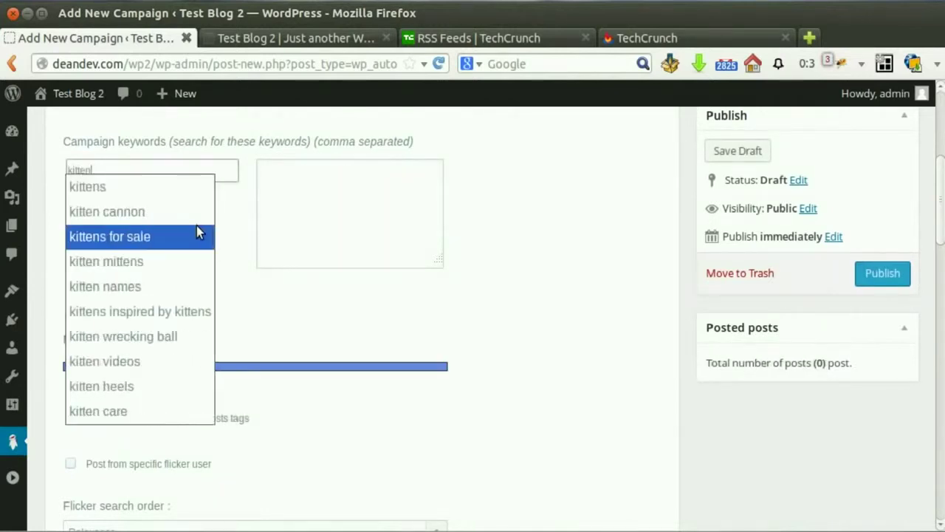
{"action": "left_click", "coordinate": [149, 198]}
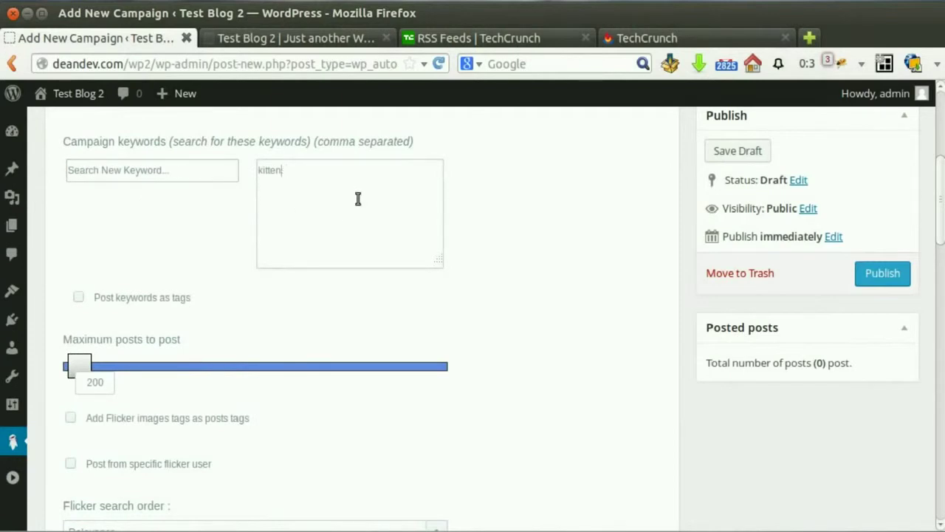
Step: Enable posting keywords as tags and adding Flicker images tags as posts tags
{"action": "scroll", "coordinate": [458, 208], "scroll_direction": "down", "scroll_amount": 3}
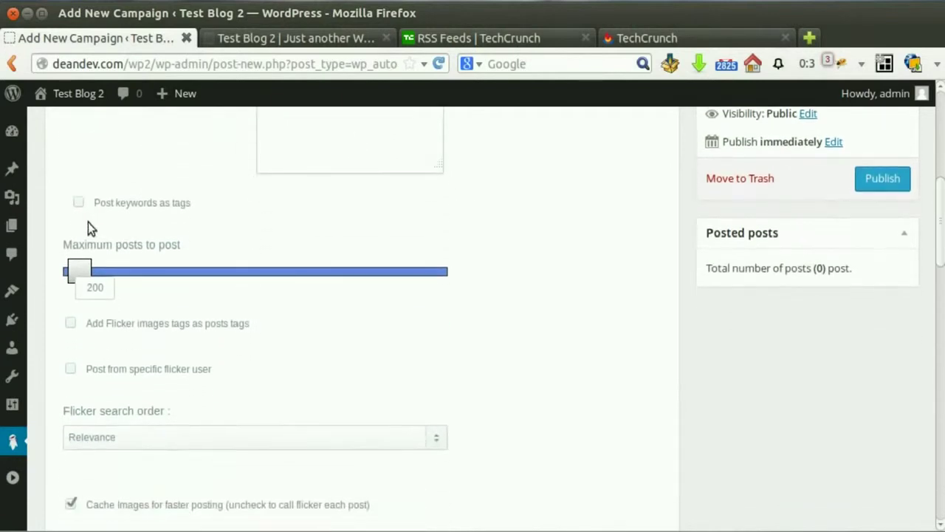
{"action": "scroll", "coordinate": [122, 281], "scroll_direction": "down", "scroll_amount": 1}
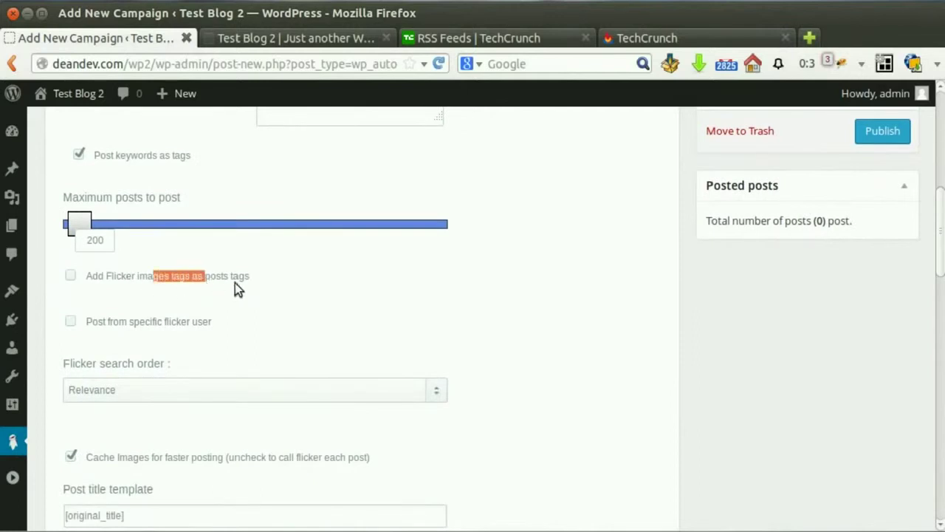
{"action": "left_click", "coordinate": [71, 275]}
{"action": "scroll", "coordinate": [126, 292], "scroll_direction": "down", "scroll_amount": 1}
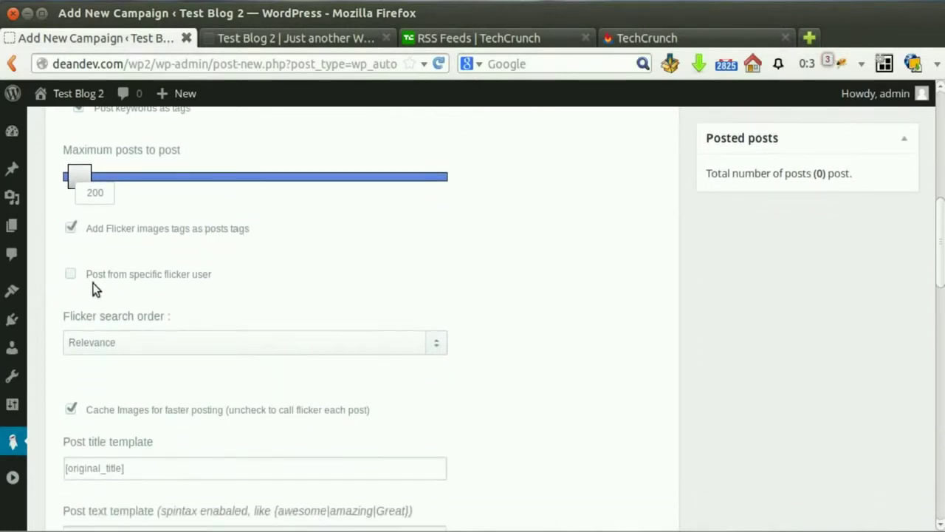
Step: Try the option to post from a specific Flicker user, and turn it back off without entering a user id
{"action": "left_click", "coordinate": [72, 275]}
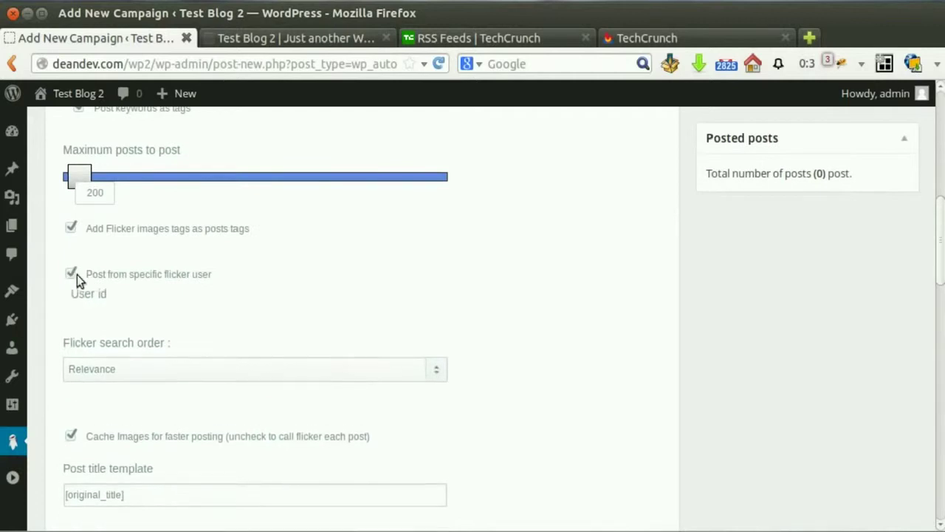
{"action": "left_click", "coordinate": [105, 325]}
{"action": "left_click", "coordinate": [136, 300]}
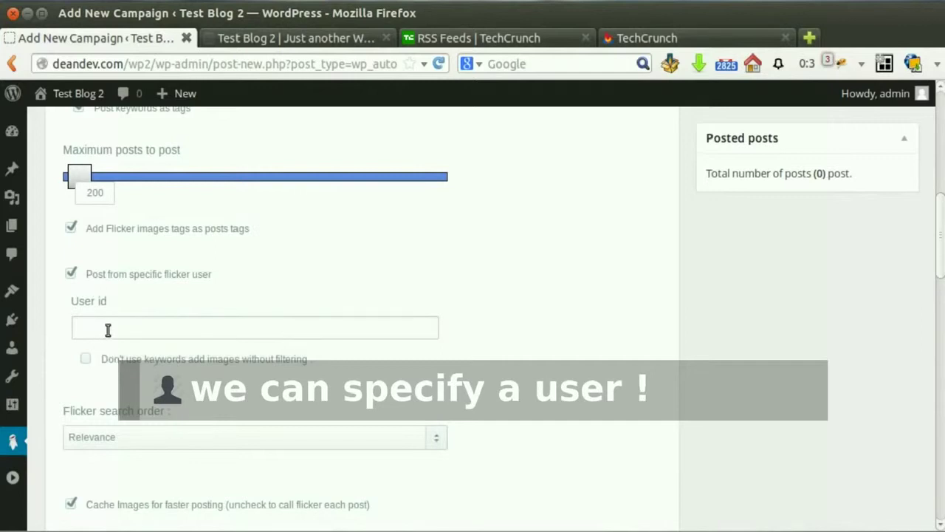
{"action": "left_click", "coordinate": [71, 274]}
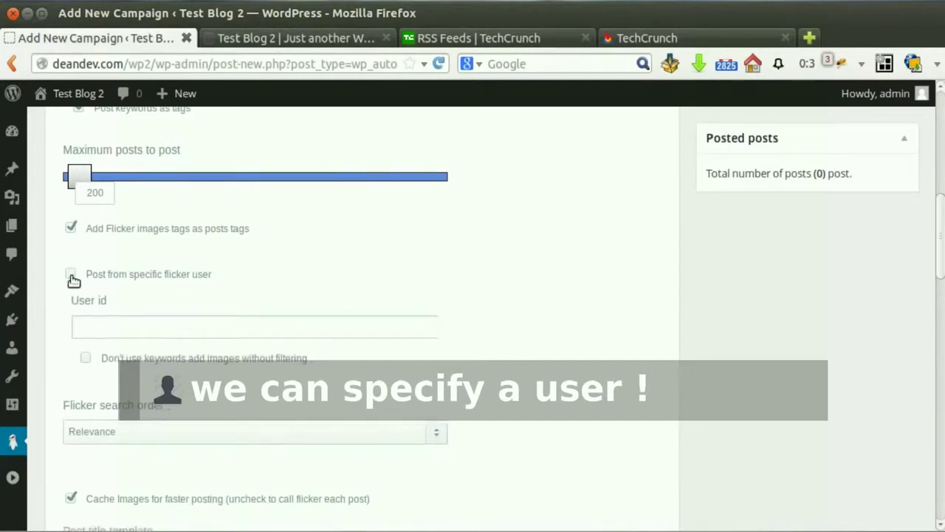
Step: Set the Flicker search order to Interestingness DESC
{"action": "scroll", "coordinate": [74, 277], "scroll_direction": "down", "scroll_amount": 1}
{"action": "left_click", "coordinate": [174, 297]}
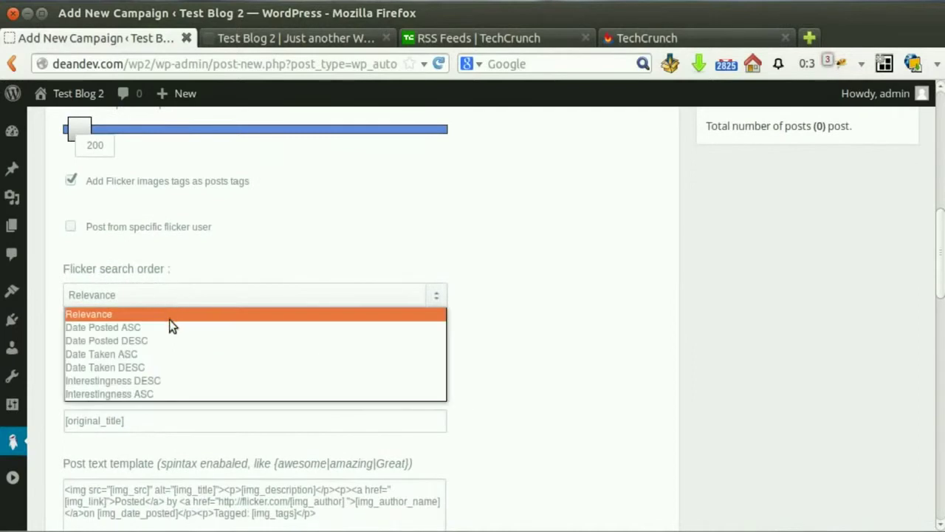
{"action": "left_click", "coordinate": [166, 381]}
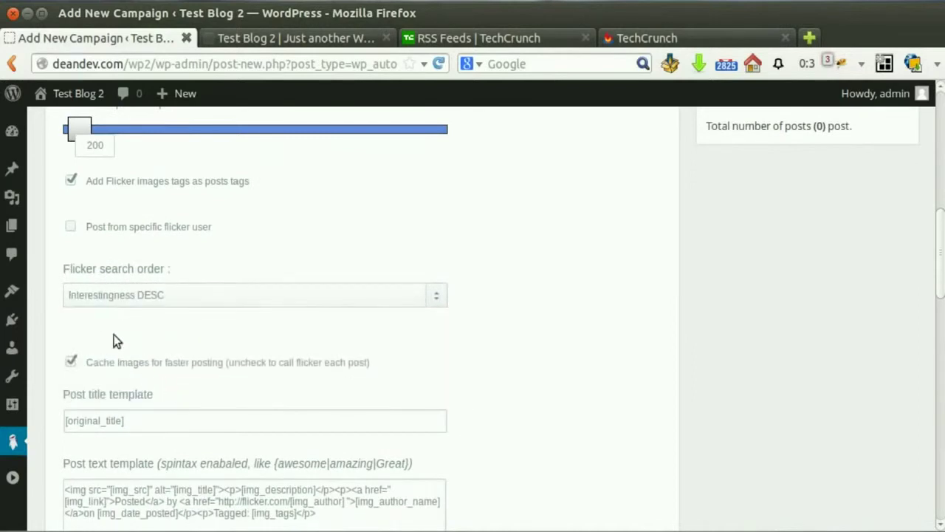
Step: Look through the Flicker campaign's caching, template and remaining options, and publish the campaign with them as they are
{"action": "scroll", "coordinate": [164, 309], "scroll_direction": "down", "scroll_amount": 2}
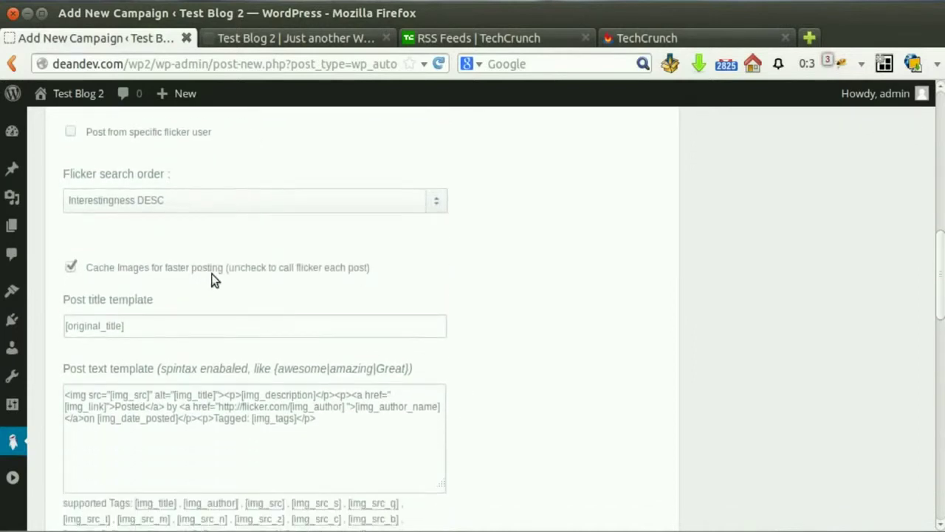
{"action": "scroll", "coordinate": [212, 279], "scroll_direction": "down", "scroll_amount": 1}
{"action": "left_click", "coordinate": [107, 279]}
{"action": "scroll", "coordinate": [107, 279], "scroll_direction": "down", "scroll_amount": 2}
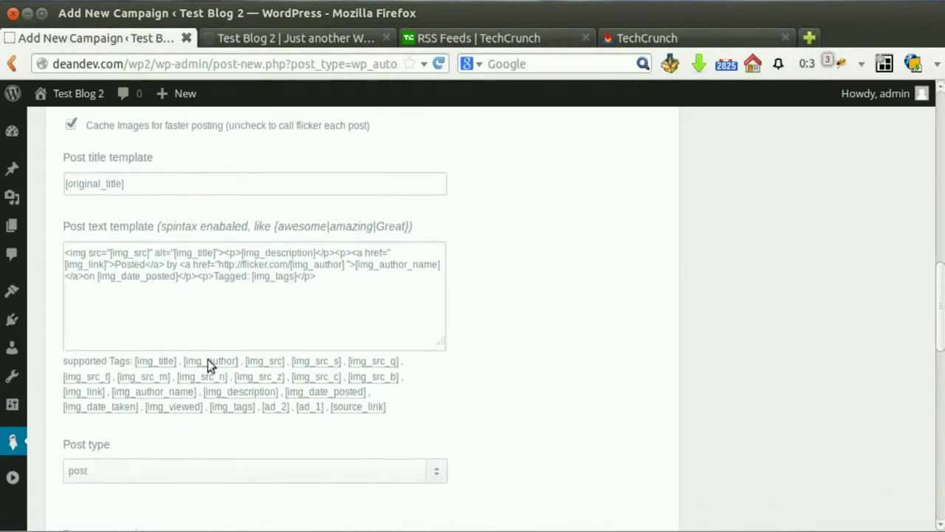
{"action": "left_click_drag", "start_coordinate": [930, 303], "coordinate": [930, 391]}
{"action": "scroll", "coordinate": [930, 391], "scroll_direction": "down", "scroll_amount": 10}
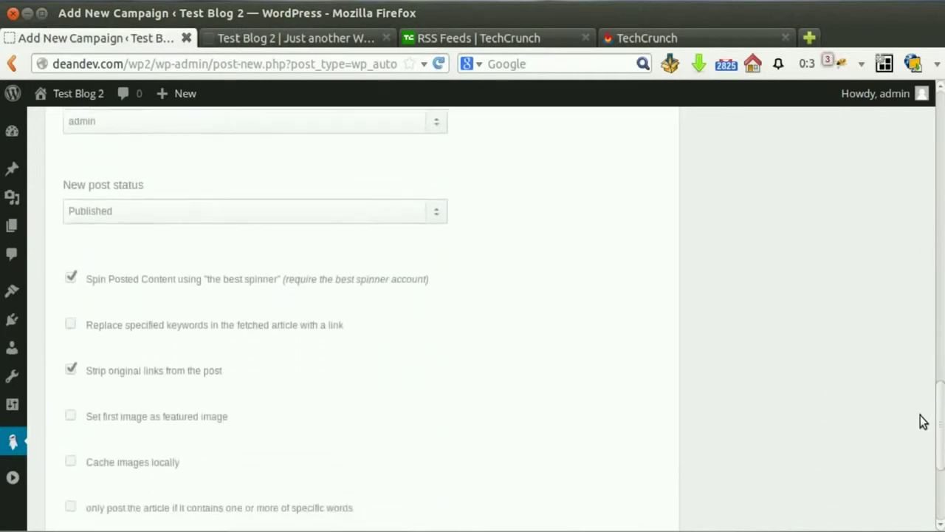
{"action": "scroll", "coordinate": [916, 192], "scroll_direction": "up", "scroll_amount": 5}
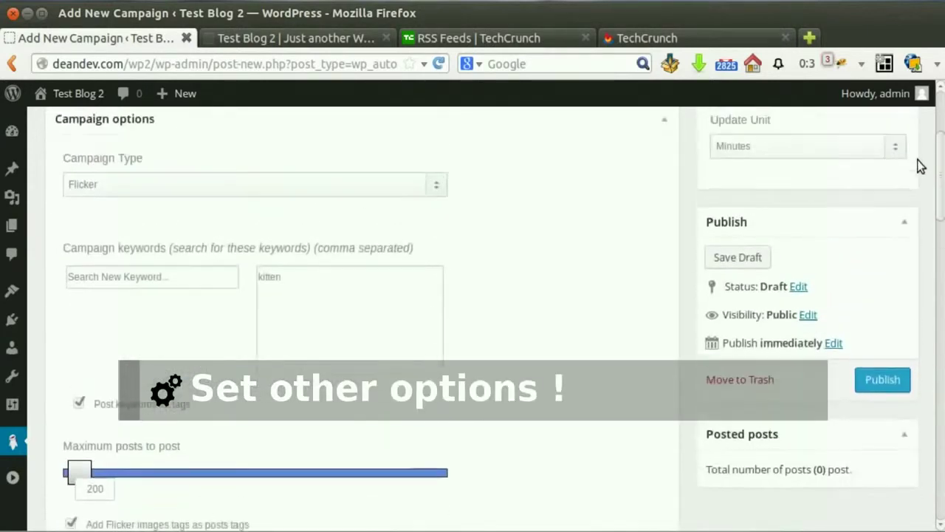
{"action": "left_click", "coordinate": [881, 401]}
{"action": "scroll", "coordinate": [680, 429], "scroll_direction": "up", "scroll_amount": 1}
{"action": "scroll", "coordinate": [679, 415], "scroll_direction": "up", "scroll_amount": 2}
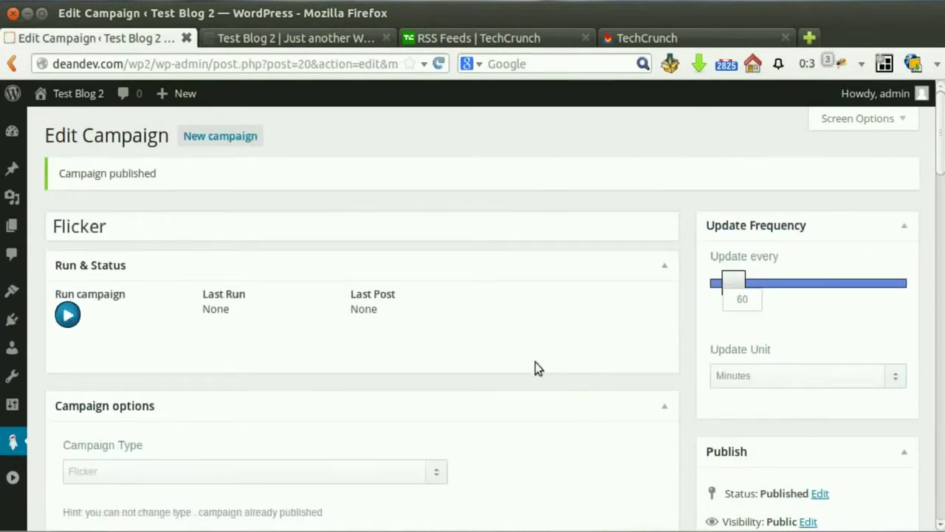
Step: Run the Flicker campaign and check its processing log for the new post
{"action": "left_click", "coordinate": [67, 314]}
{"action": "triple_click", "coordinate": [491, 316]}
{"action": "left_click", "coordinate": [493, 329]}
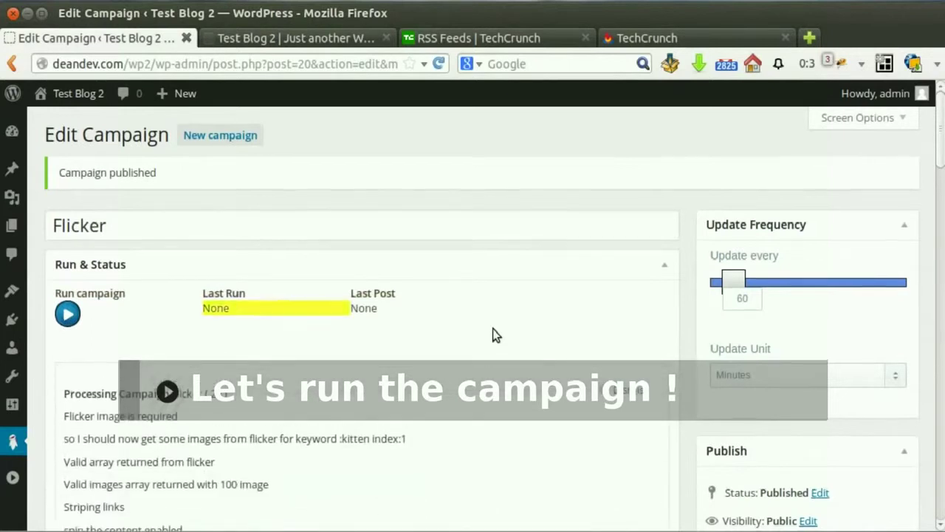
{"action": "scroll", "coordinate": [492, 328], "scroll_direction": "down", "scroll_amount": 3}
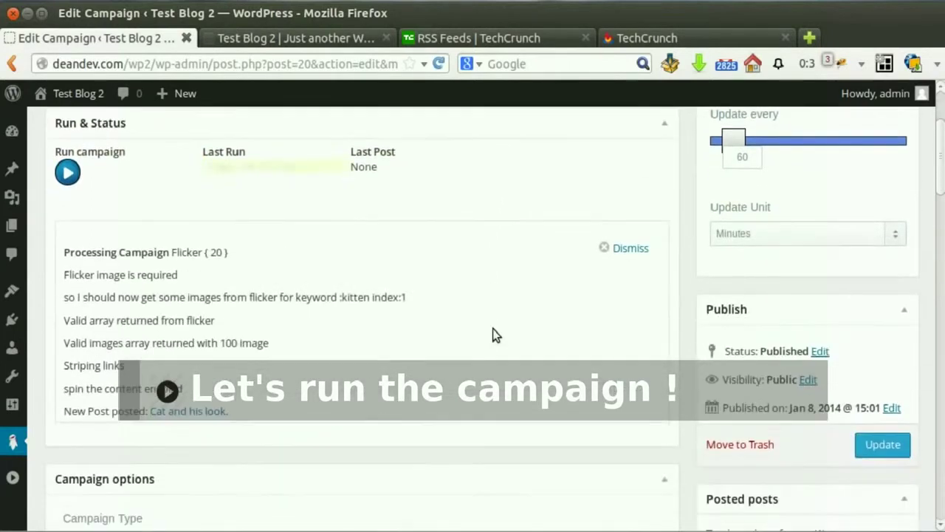
Step: Open the newly posted Flicker image post and look through its picture, description, author line and tags
{"action": "middle_click", "coordinate": [200, 412]}
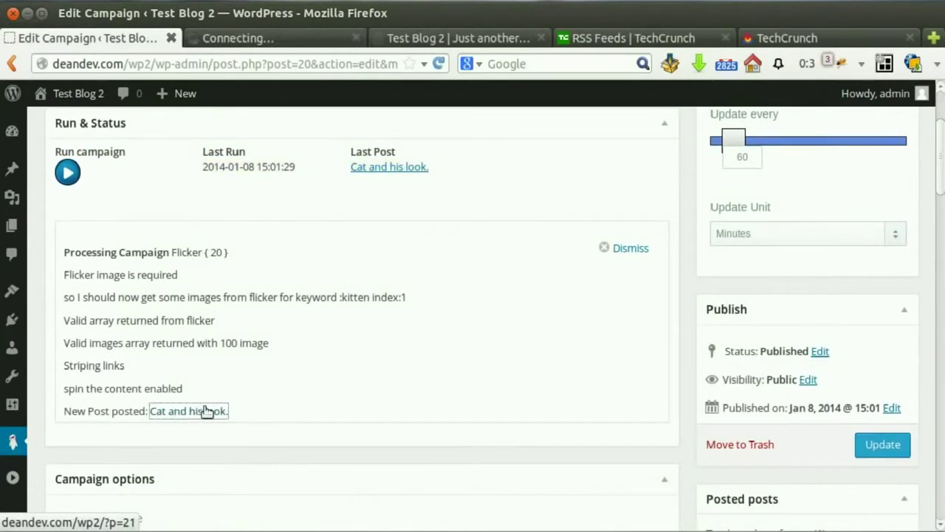
{"action": "left_click", "coordinate": [248, 39]}
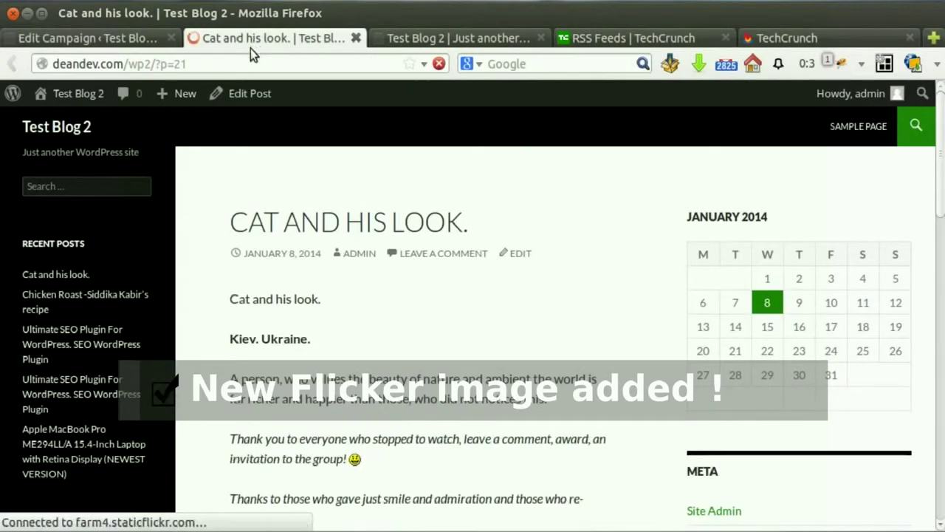
{"action": "scroll", "coordinate": [362, 197], "scroll_direction": "down", "scroll_amount": 5}
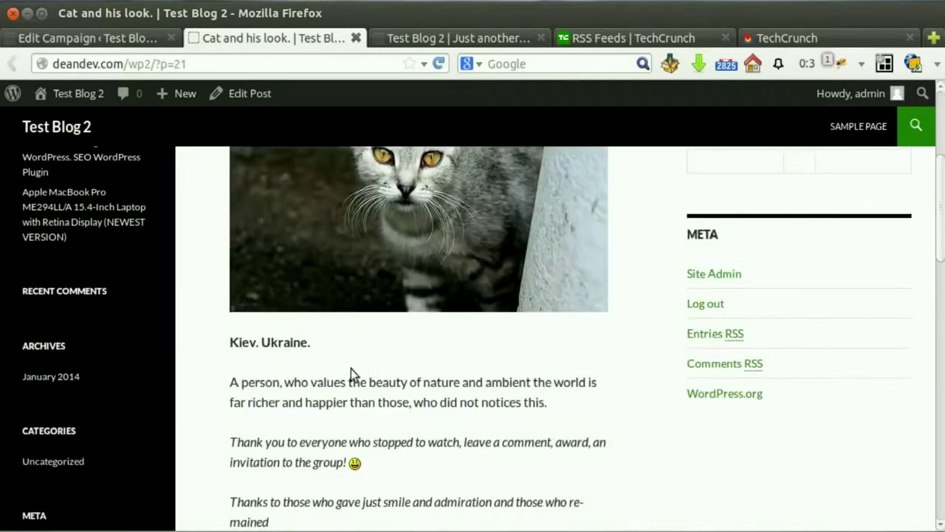
{"action": "scroll", "coordinate": [351, 369], "scroll_direction": "down", "scroll_amount": 6}
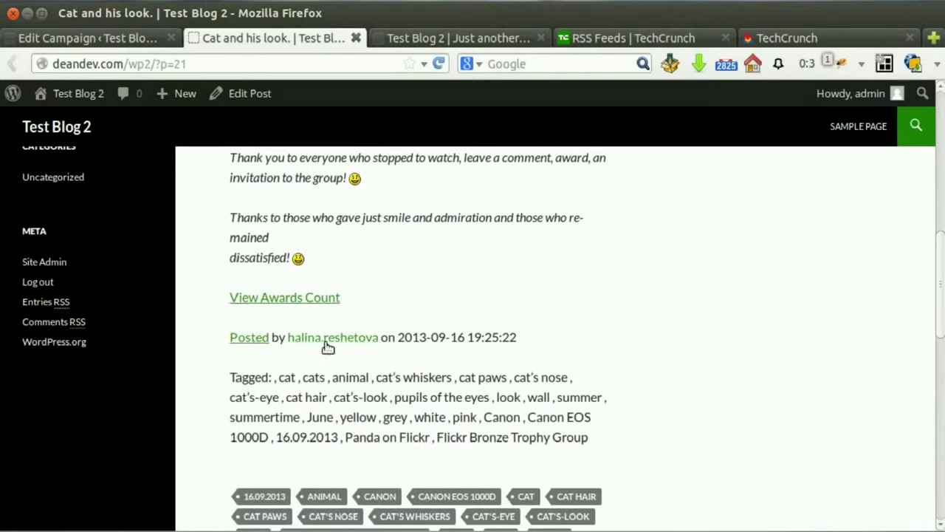
Step: Finish viewing the Flicker image post, close it, and dismiss the Flicker campaign's processing log
{"action": "scroll", "coordinate": [428, 348], "scroll_direction": "down", "scroll_amount": 2}
{"action": "scroll", "coordinate": [664, 366], "scroll_direction": "up", "scroll_amount": 3}
{"action": "left_click_drag", "start_coordinate": [939, 303], "coordinate": [941, 149]}
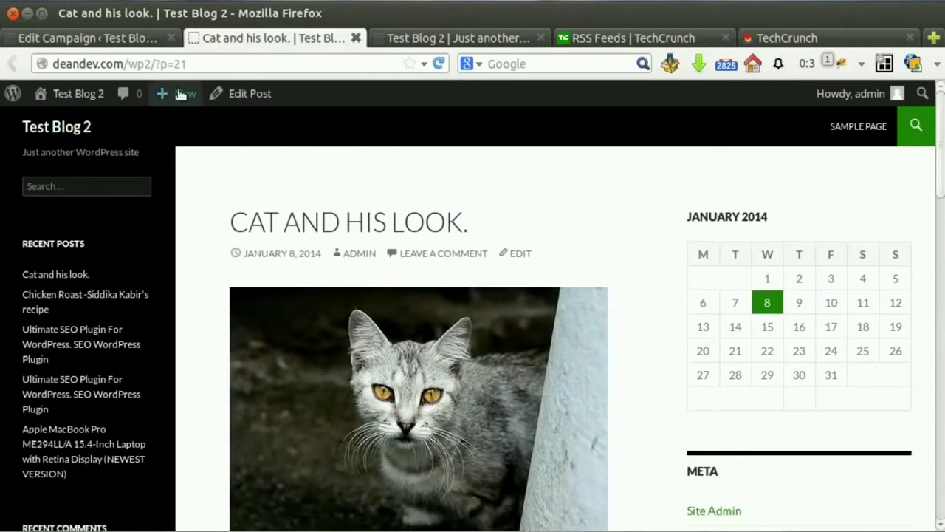
{"action": "left_click", "coordinate": [355, 37]}
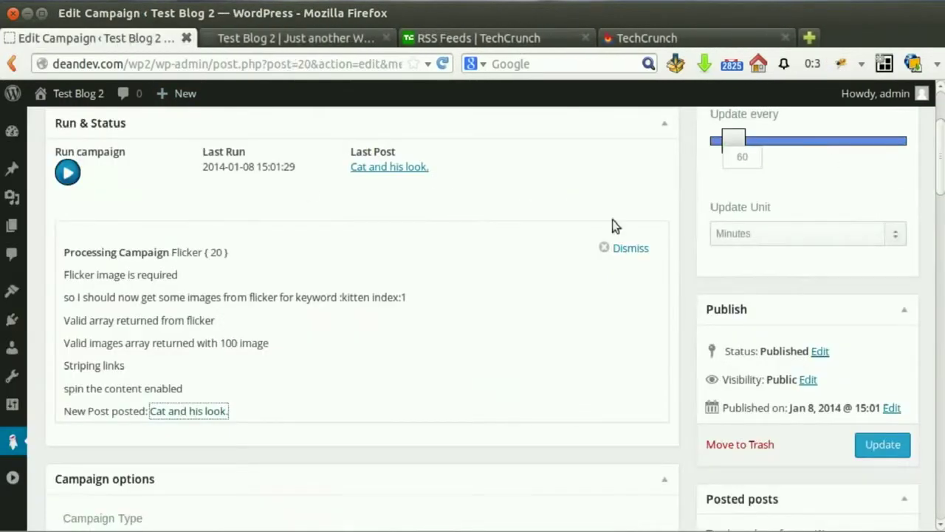
{"action": "left_click", "coordinate": [632, 247]}
{"action": "scroll", "coordinate": [502, 264], "scroll_direction": "up", "scroll_amount": 3}
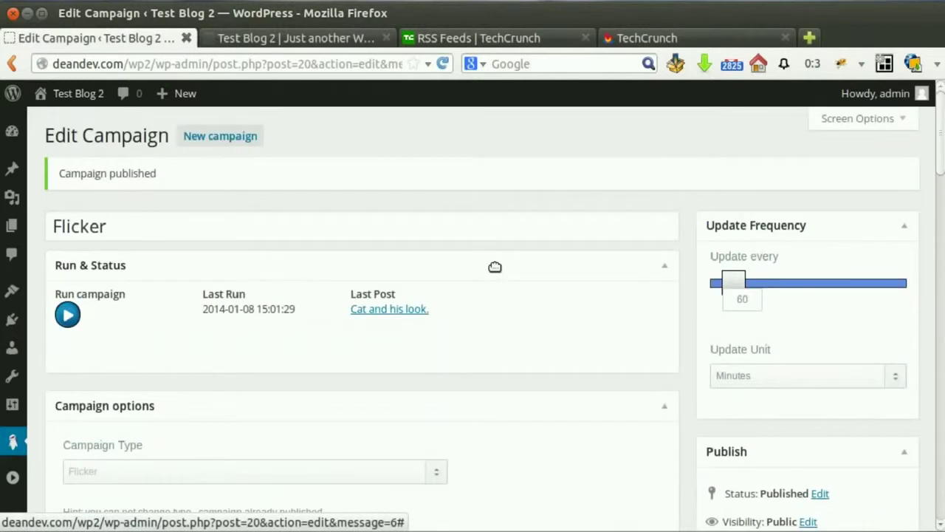
Step: Start a new campaign of type eBay and title it "eBay camp"
{"action": "left_click", "coordinate": [248, 141]}
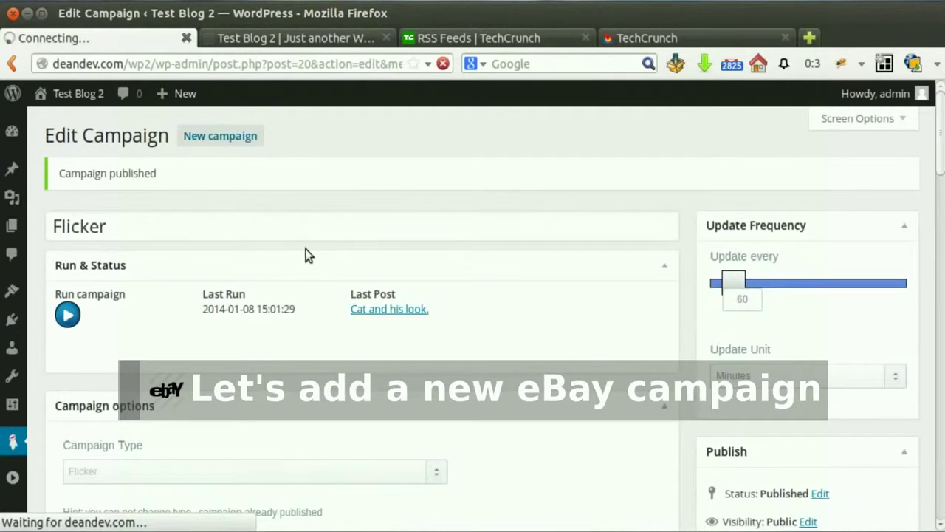
{"action": "scroll", "coordinate": [302, 248], "scroll_direction": "down", "scroll_amount": 1}
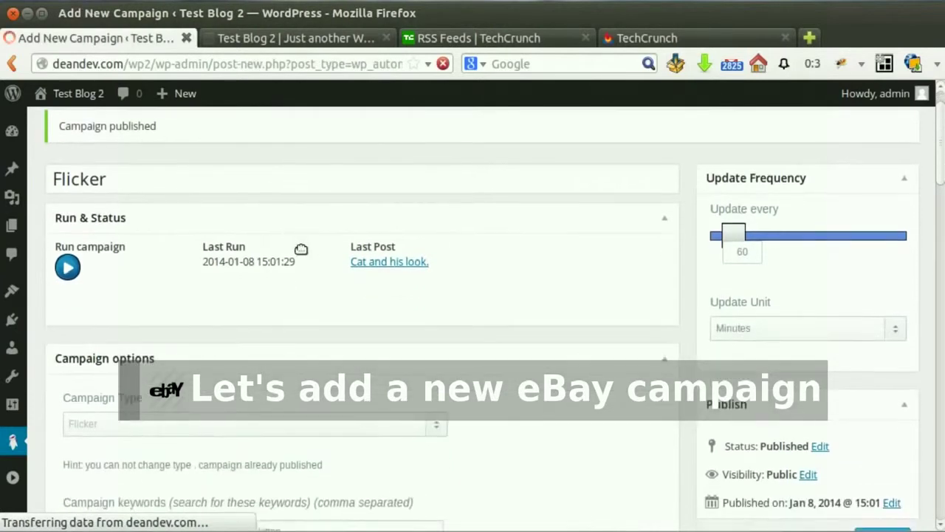
{"action": "left_click", "coordinate": [311, 359]}
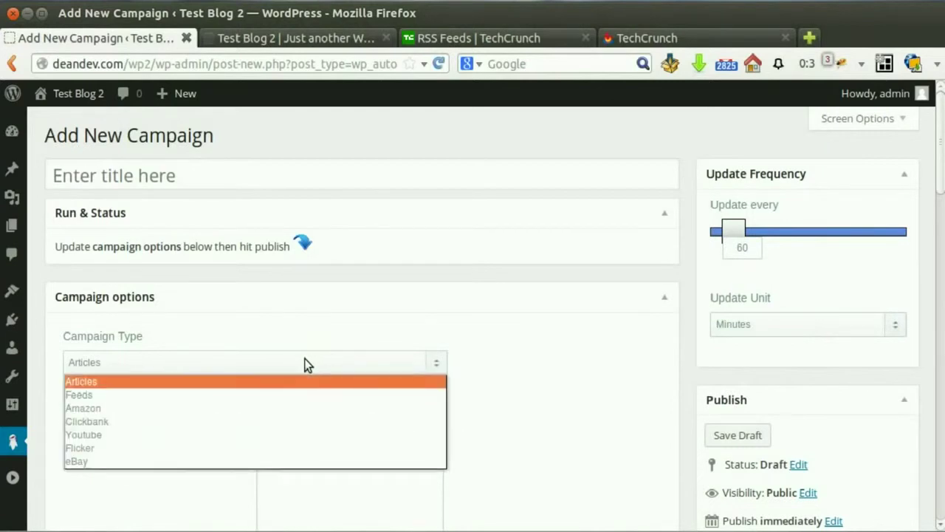
{"action": "left_click", "coordinate": [273, 460]}
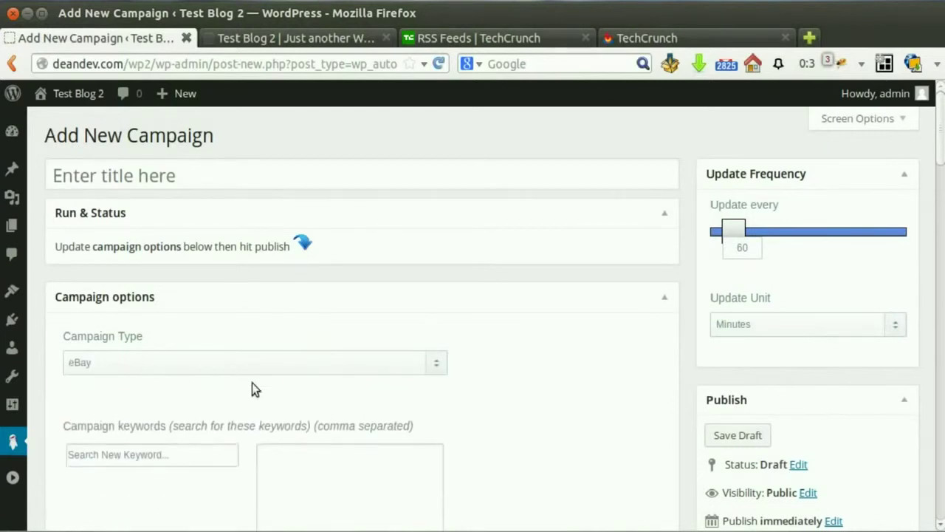
{"action": "scroll", "coordinate": [362, 346], "scroll_direction": "down", "scroll_amount": 1}
{"action": "left_click", "coordinate": [262, 137]}
{"action": "scroll", "coordinate": [403, 226], "scroll_direction": "up", "scroll_amount": 1}
{"action": "type", "text": "eBay camp"}
{"action": "scroll", "coordinate": [367, 289], "scroll_direction": "down", "scroll_amount": 1}
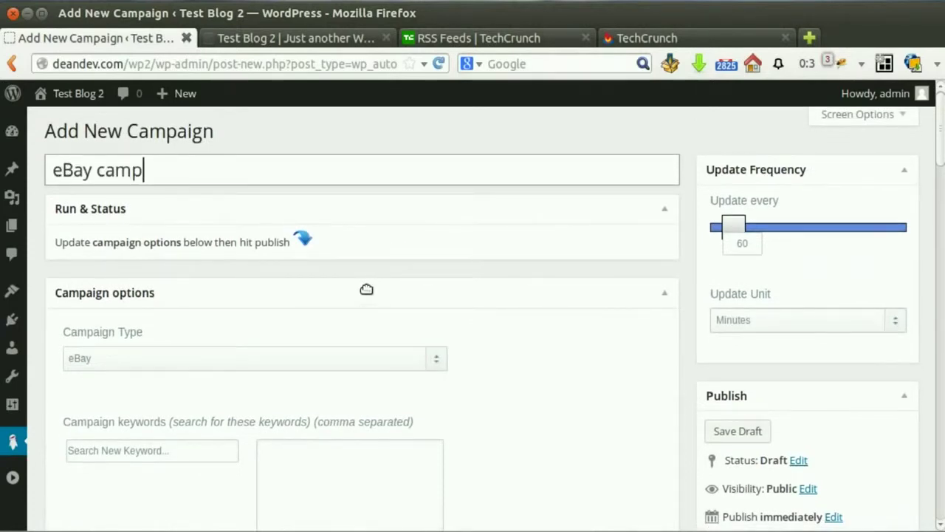
Step: Add the suggested keyword "macbook pro" to the eBay campaign's keywords
{"action": "scroll", "coordinate": [367, 290], "scroll_direction": "down", "scroll_amount": 3}
{"action": "scroll", "coordinate": [228, 341], "scroll_direction": "down", "scroll_amount": 1}
{"action": "left_click", "coordinate": [192, 266]}
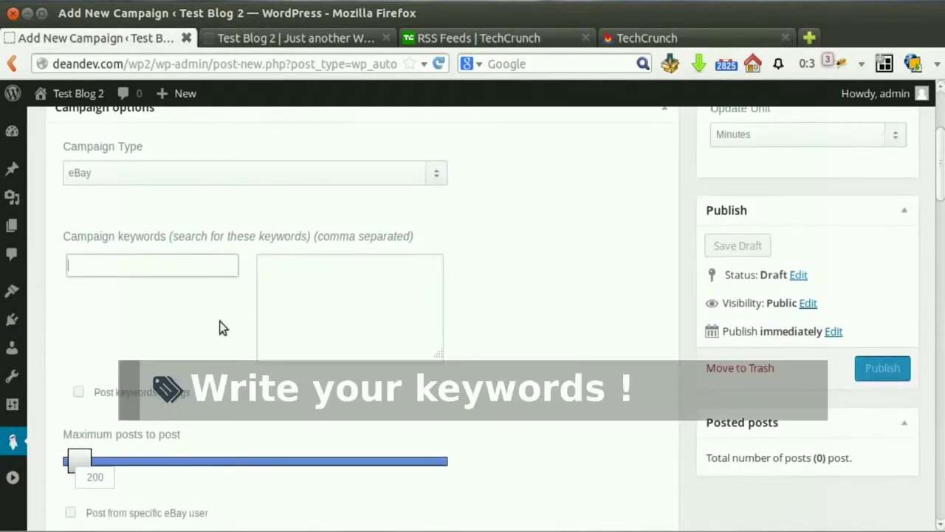
{"action": "type", "text": "macbo"}
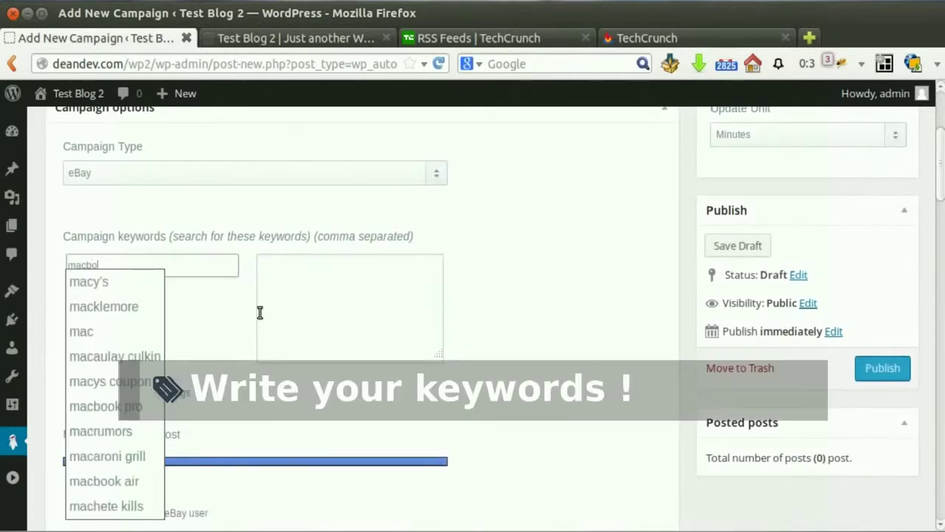
{"action": "type", "text": "ok"}
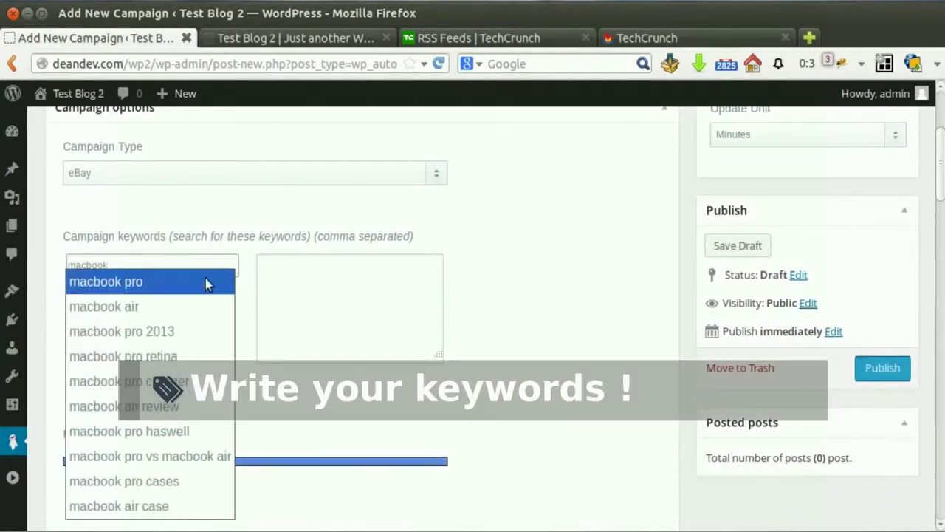
{"action": "left_click", "coordinate": [139, 285]}
Step: Have the keywords posted as tags and set the maximum posts to 288
{"action": "scroll", "coordinate": [542, 339], "scroll_direction": "down", "scroll_amount": 3}
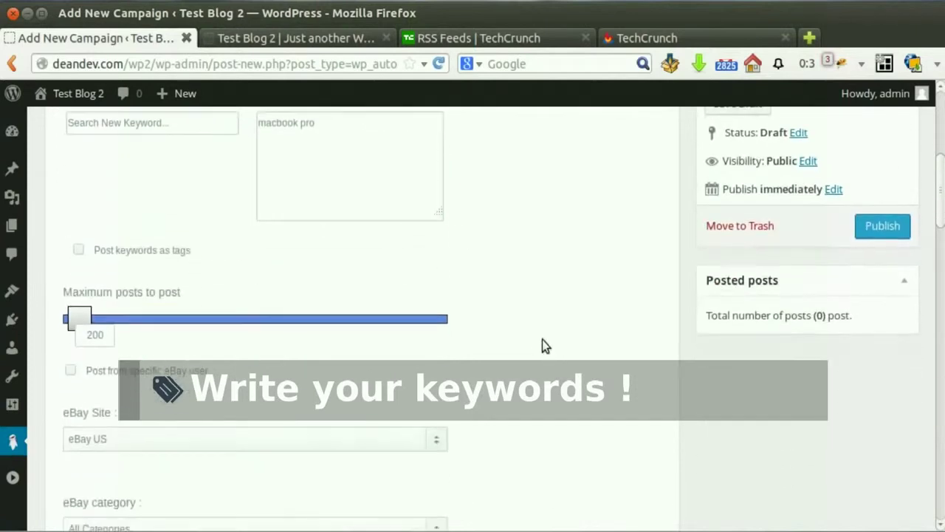
{"action": "scroll", "coordinate": [134, 259], "scroll_direction": "down", "scroll_amount": 2}
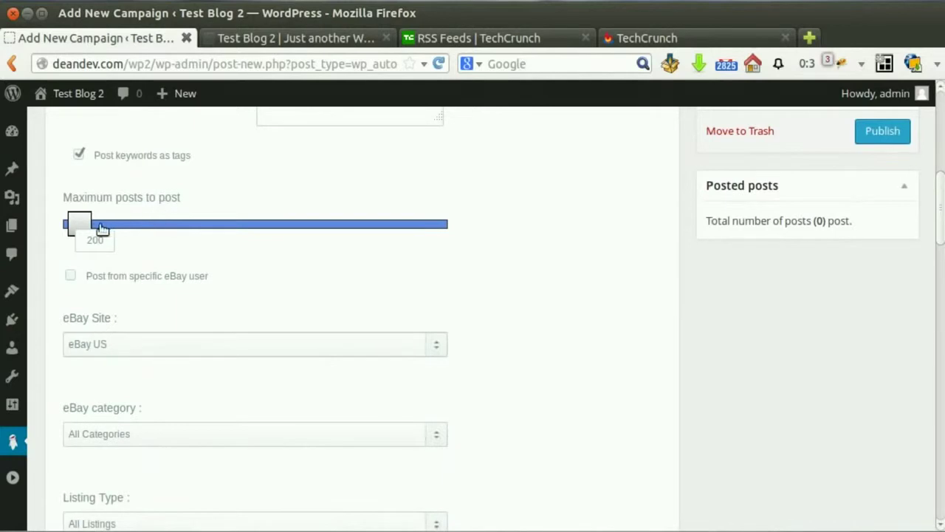
{"action": "left_click_drag", "start_coordinate": [81, 223], "coordinate": [83, 223]}
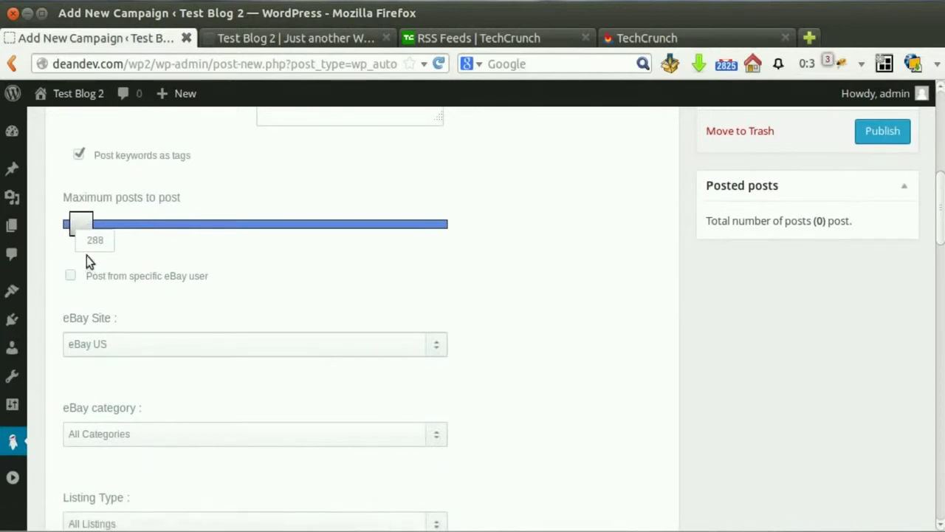
Step: Turn on posting from a specific eBay user to view its user id options, and turn it off again
{"action": "left_click", "coordinate": [71, 275]}
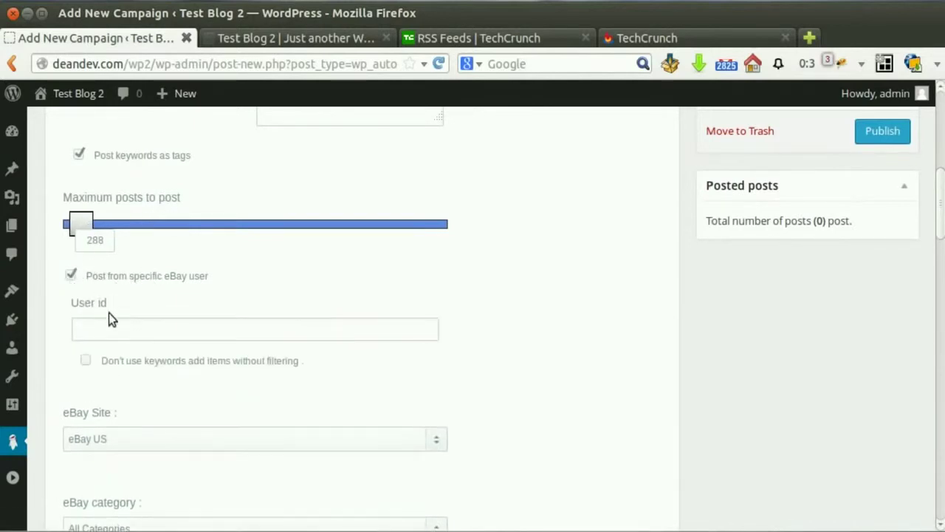
{"action": "left_click", "coordinate": [109, 319]}
{"action": "left_click", "coordinate": [108, 324]}
{"action": "left_click", "coordinate": [178, 302]}
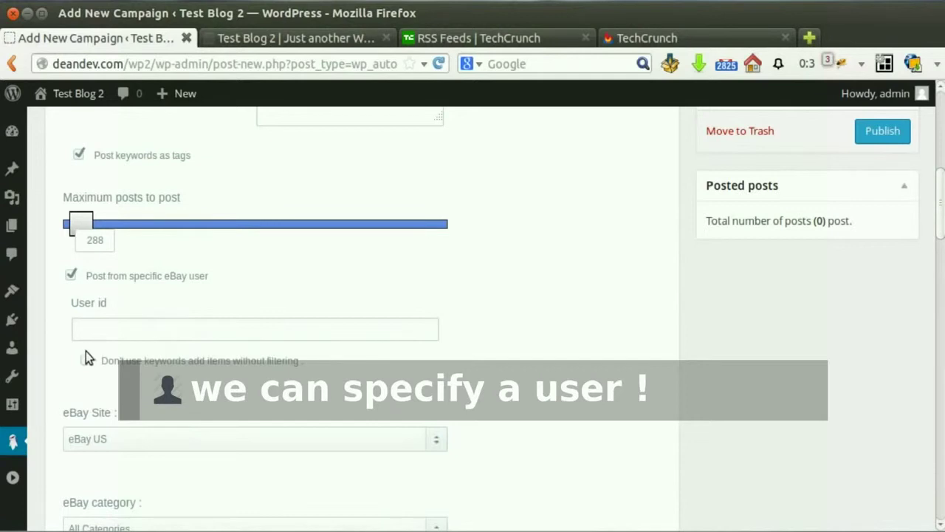
{"action": "left_click", "coordinate": [63, 275]}
Step: Keep eBay US as the eBay site and set the category to Computers/Tablets & Networking
{"action": "scroll", "coordinate": [280, 310], "scroll_direction": "down", "scroll_amount": 3}
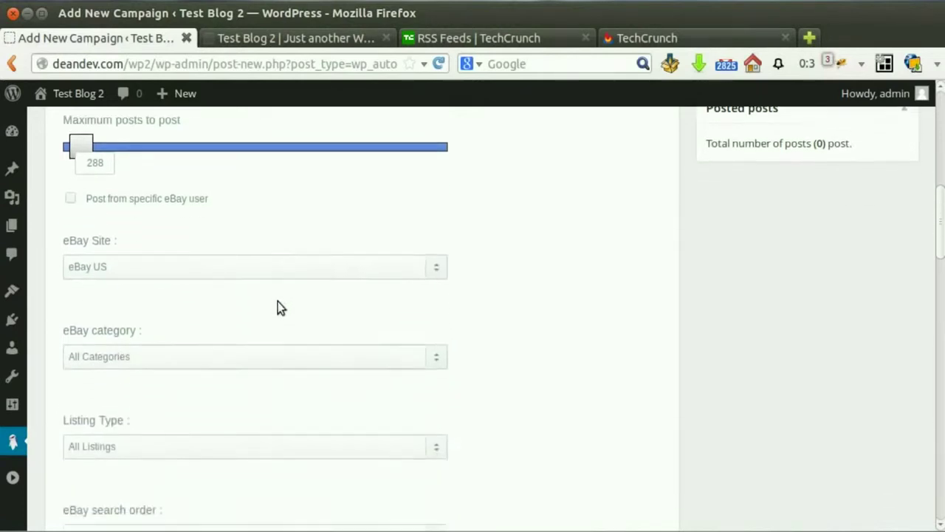
{"action": "left_click", "coordinate": [144, 249]}
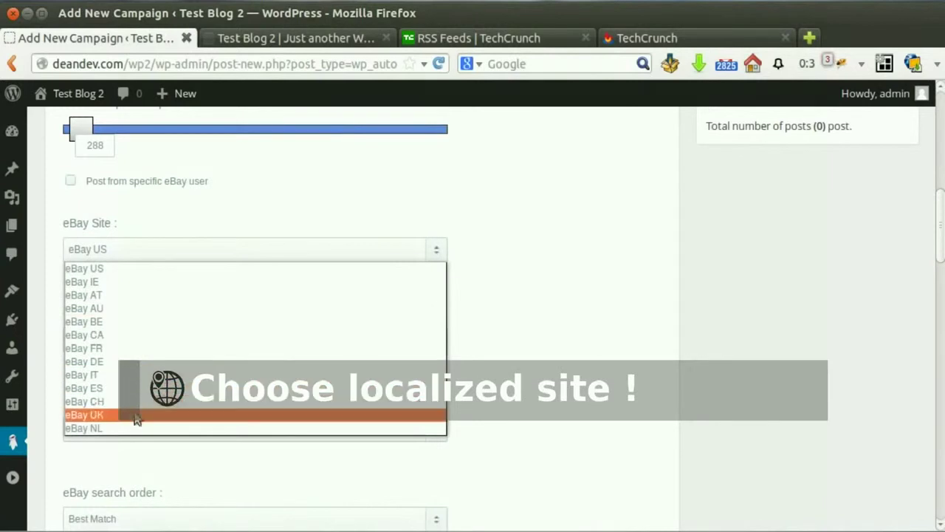
{"action": "left_click", "coordinate": [131, 269]}
{"action": "left_click", "coordinate": [155, 339]}
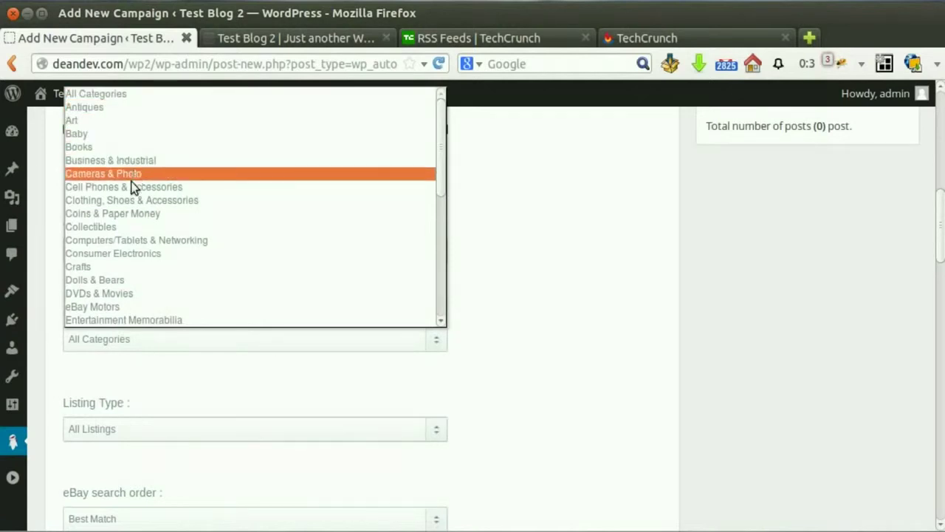
{"action": "left_click", "coordinate": [128, 239]}
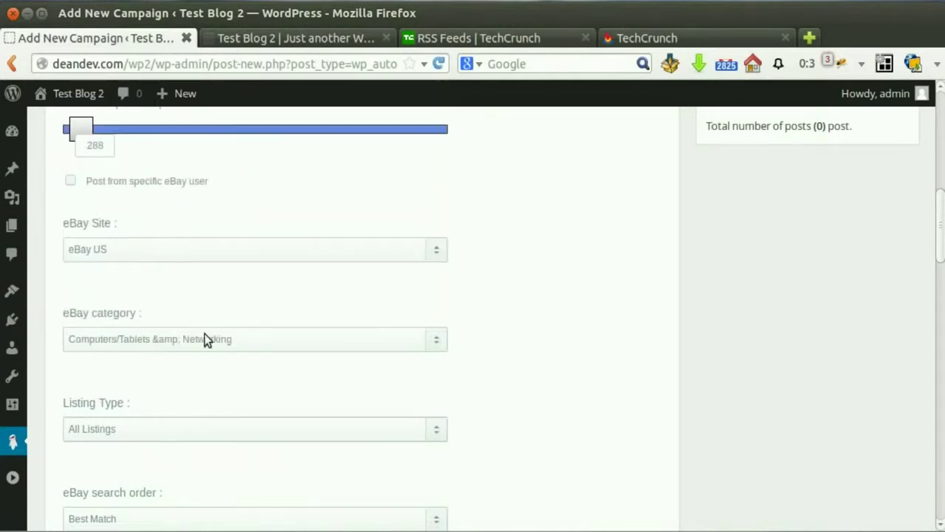
Step: Look through the listing type and search order choices, keeping All Listings and Best Match
{"action": "scroll", "coordinate": [206, 334], "scroll_direction": "down", "scroll_amount": 4}
{"action": "left_click", "coordinate": [137, 290]}
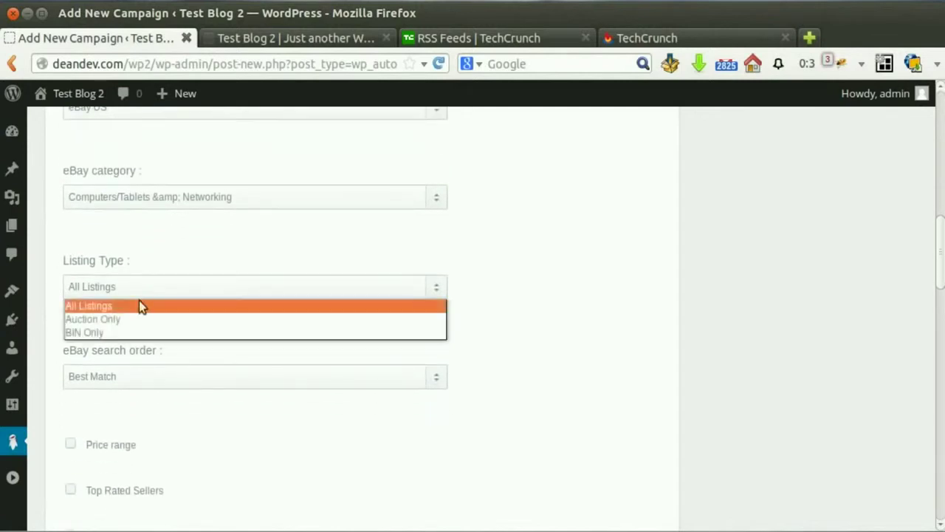
{"action": "left_click", "coordinate": [561, 334]}
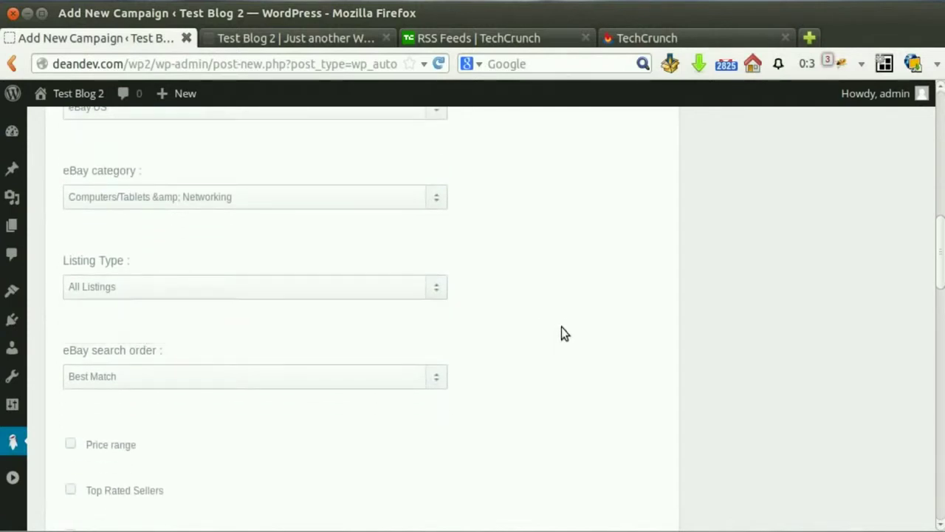
{"action": "scroll", "coordinate": [163, 354], "scroll_direction": "down", "scroll_amount": 4}
{"action": "left_click", "coordinate": [163, 234]}
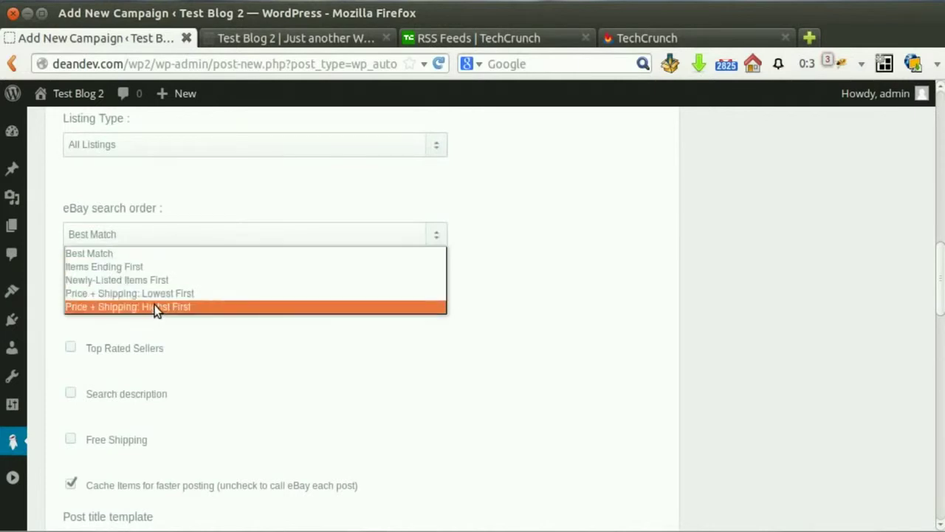
{"action": "left_click", "coordinate": [147, 255]}
Step: Enable the price range filter with a starting price of 1000
{"action": "left_click", "coordinate": [71, 302]}
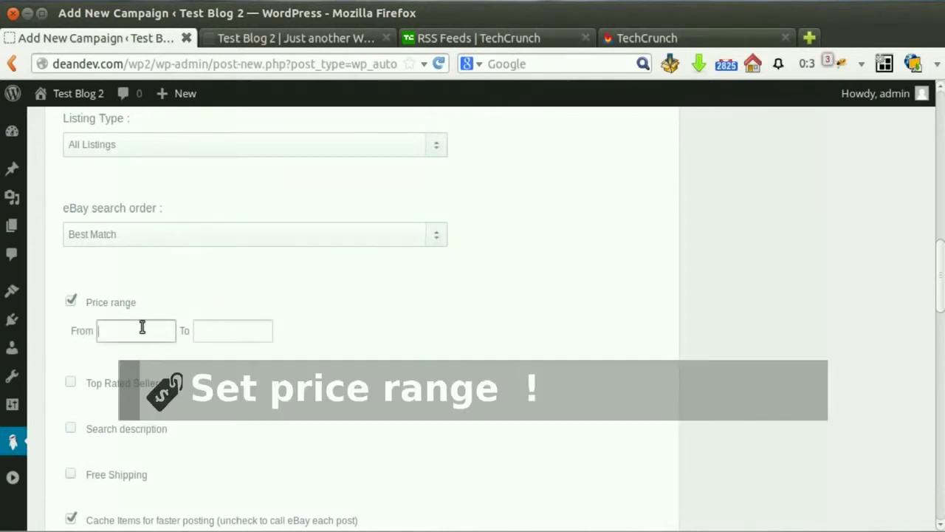
{"action": "type", "text": "000"}
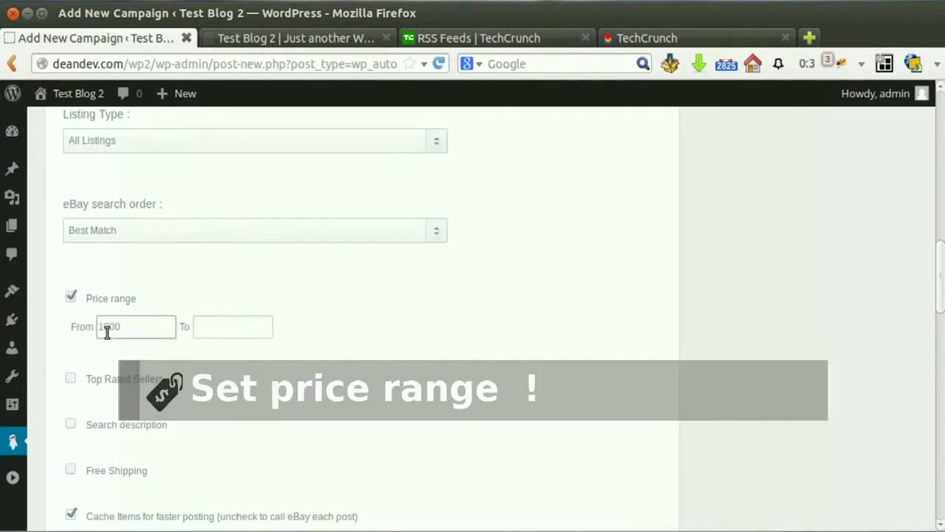
{"action": "scroll", "coordinate": [107, 333], "scroll_direction": "down", "scroll_amount": 2}
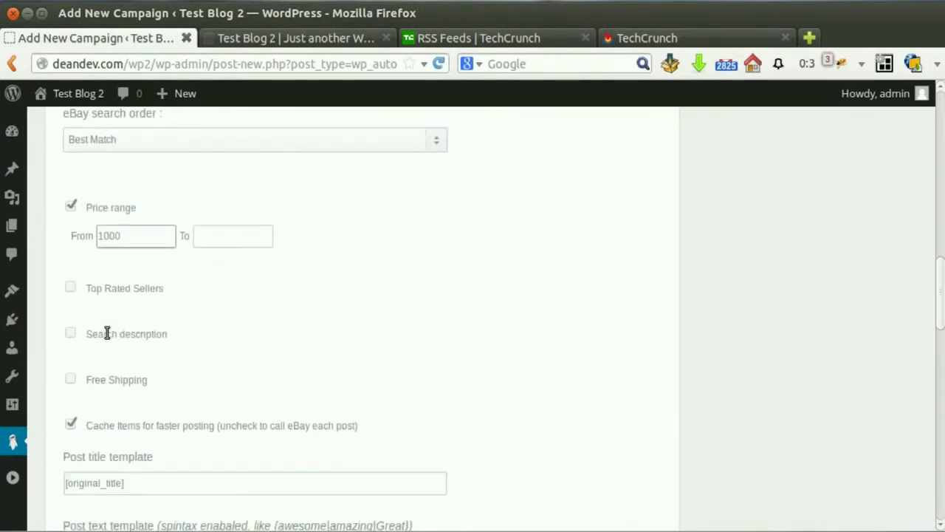
Step: Restrict the eBay items to top rated sellers and include item descriptions in the search
{"action": "left_click", "coordinate": [72, 288]}
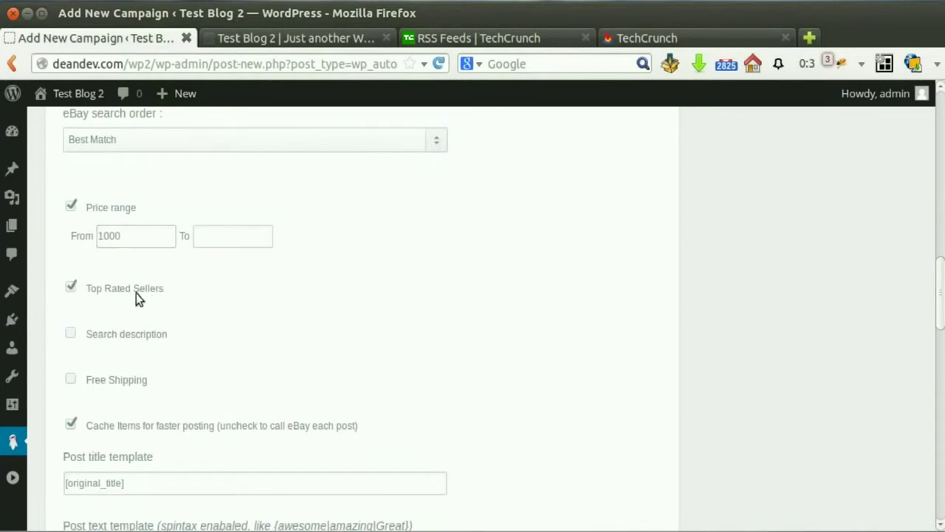
{"action": "scroll", "coordinate": [140, 295], "scroll_direction": "down", "scroll_amount": 1}
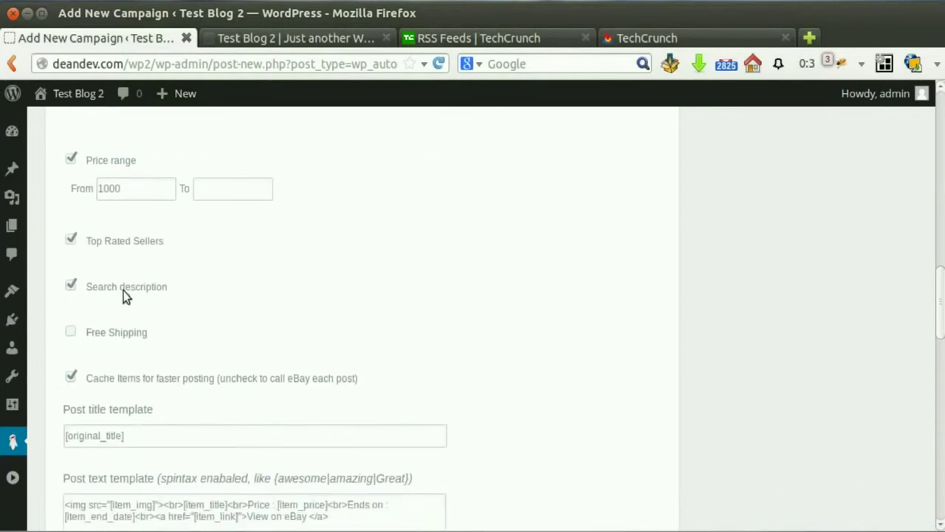
{"action": "scroll", "coordinate": [156, 290], "scroll_direction": "down", "scroll_amount": 1}
{"action": "left_click", "coordinate": [71, 286]}
{"action": "left_click", "coordinate": [71, 285]}
{"action": "scroll", "coordinate": [88, 292], "scroll_direction": "down", "scroll_amount": 2}
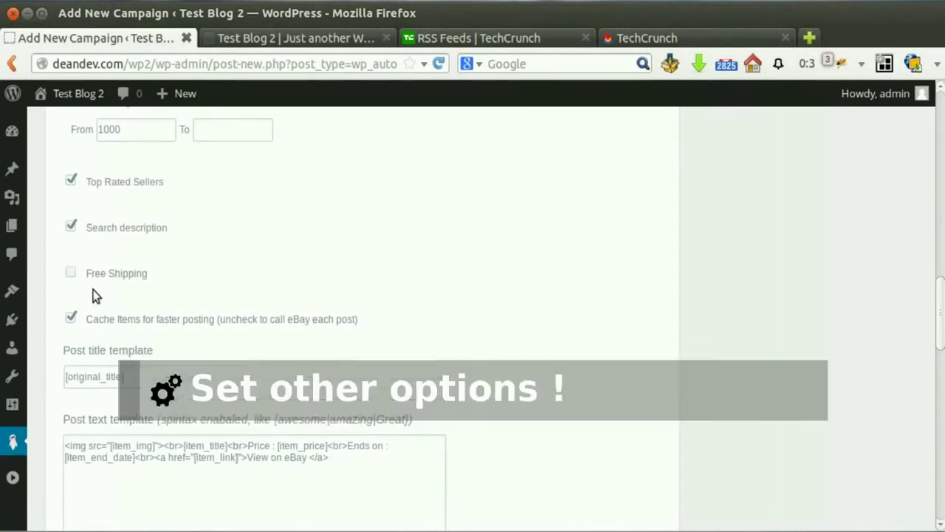
Step: Look through the eBay campaign's templates and remaining options, and publish the campaign with them as they are
{"action": "scroll", "coordinate": [134, 244], "scroll_direction": "down", "scroll_amount": 1}
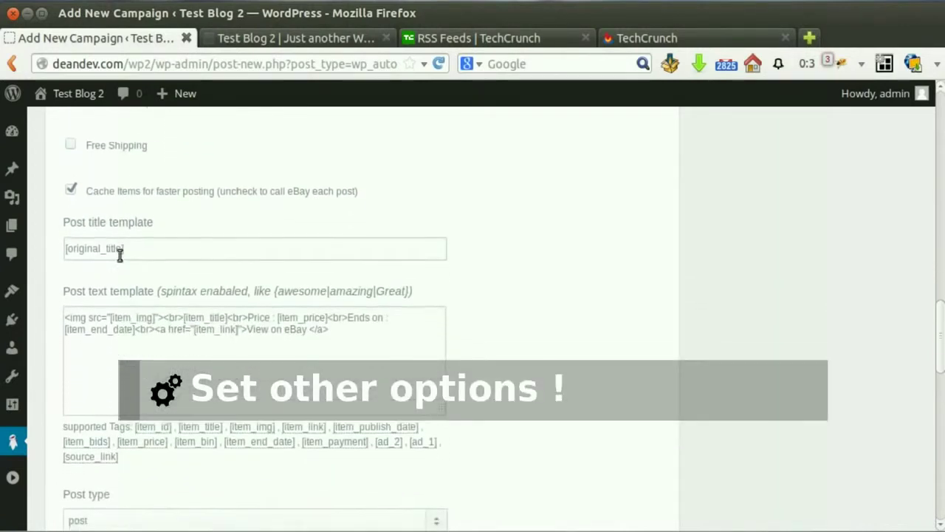
{"action": "scroll", "coordinate": [134, 321], "scroll_direction": "down", "scroll_amount": 2}
{"action": "scroll", "coordinate": [138, 328], "scroll_direction": "down", "scroll_amount": 8}
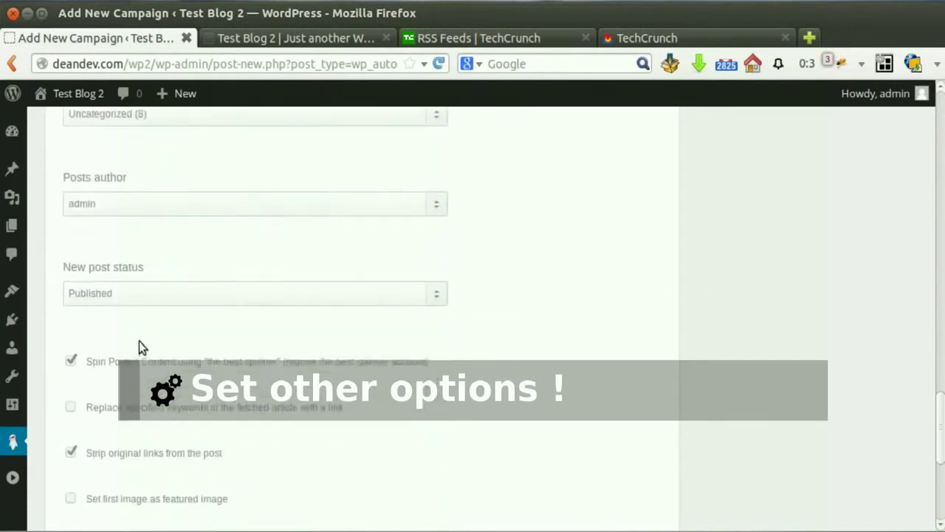
{"action": "left_click_drag", "start_coordinate": [929, 437], "coordinate": [927, 159]}
{"action": "left_click", "coordinate": [895, 353]}
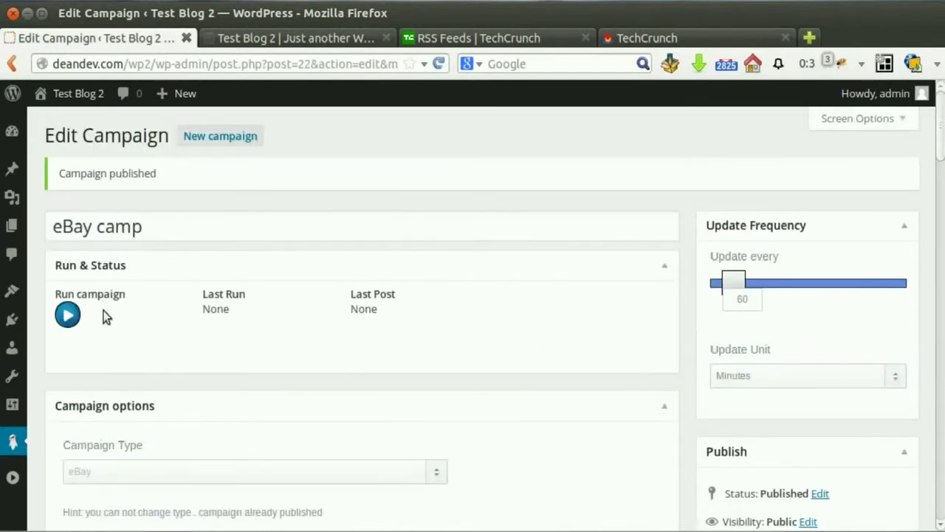
Step: Run the eBay campaign and check its processing log for the new post
{"action": "left_click", "coordinate": [67, 314]}
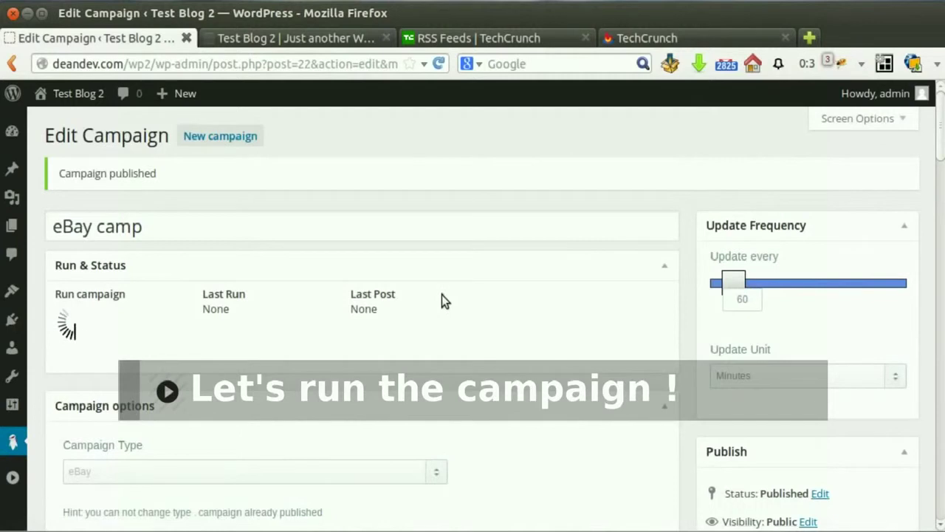
{"action": "scroll", "coordinate": [444, 296], "scroll_direction": "down", "scroll_amount": 1}
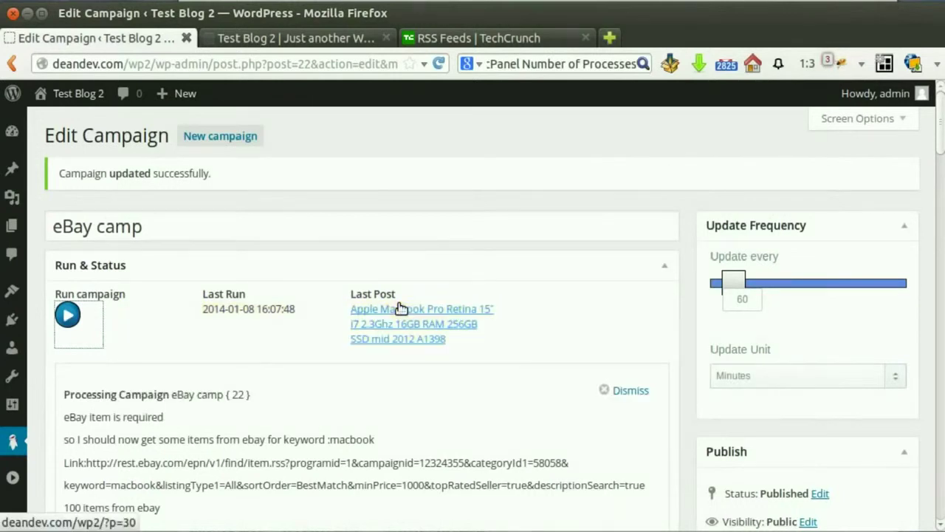
{"action": "scroll", "coordinate": [398, 309], "scroll_direction": "down", "scroll_amount": 2}
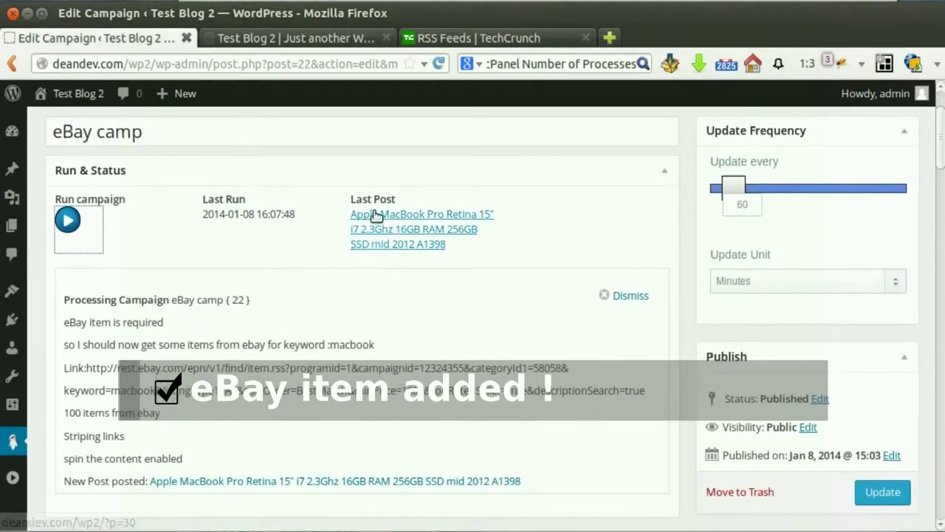
Step: Open the campaign's last post, the Apple MacBook Pro Retina, and review its image, price and end date
{"action": "middle_click", "coordinate": [408, 230]}
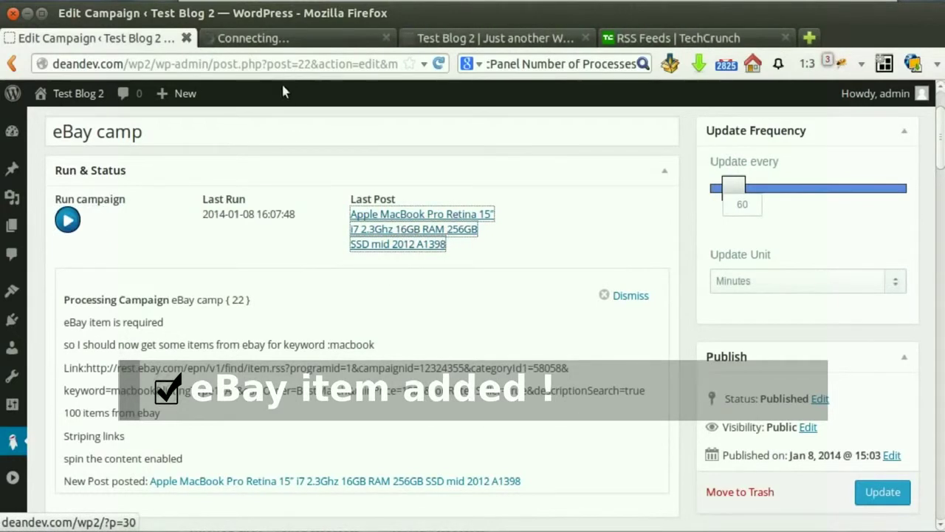
{"action": "left_click", "coordinate": [289, 39]}
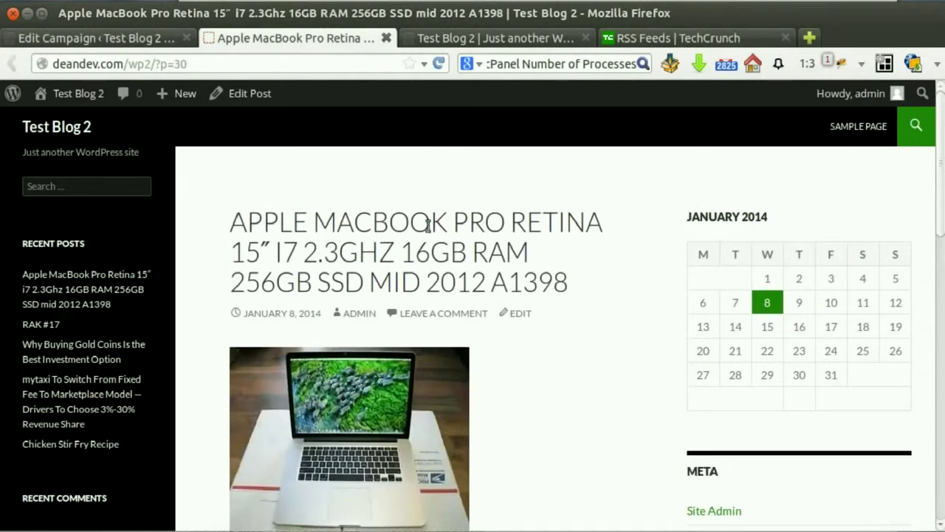
{"action": "scroll", "coordinate": [521, 243], "scroll_direction": "down", "scroll_amount": 5}
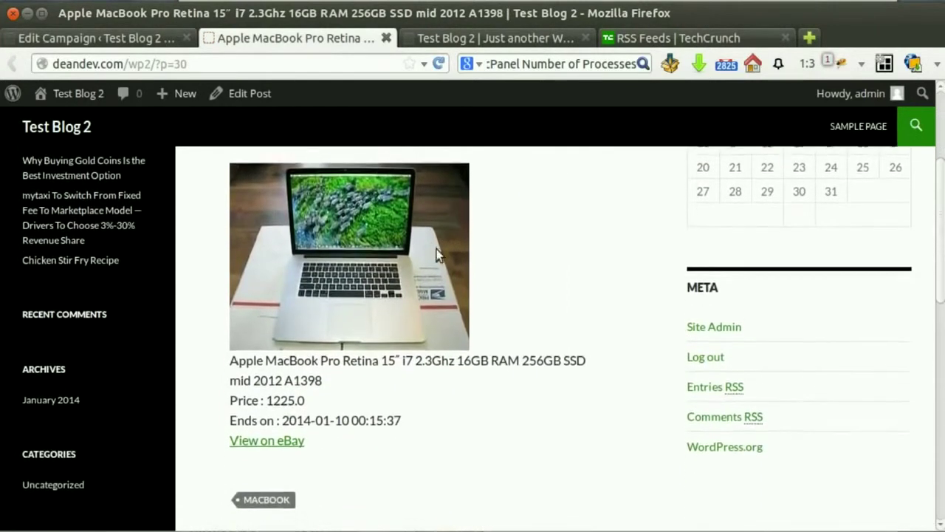
{"action": "scroll", "coordinate": [435, 255], "scroll_direction": "down", "scroll_amount": 3}
Step: Follow the post's View on eBay link in a new tab, examine the original listing, and close it
{"action": "middle_click", "coordinate": [268, 345]}
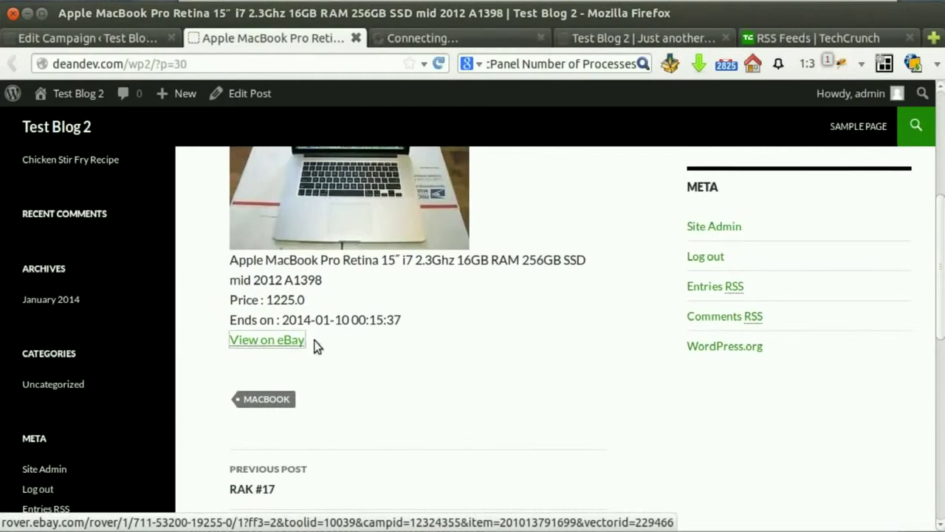
{"action": "scroll", "coordinate": [254, 266], "scroll_direction": "up", "scroll_amount": 9}
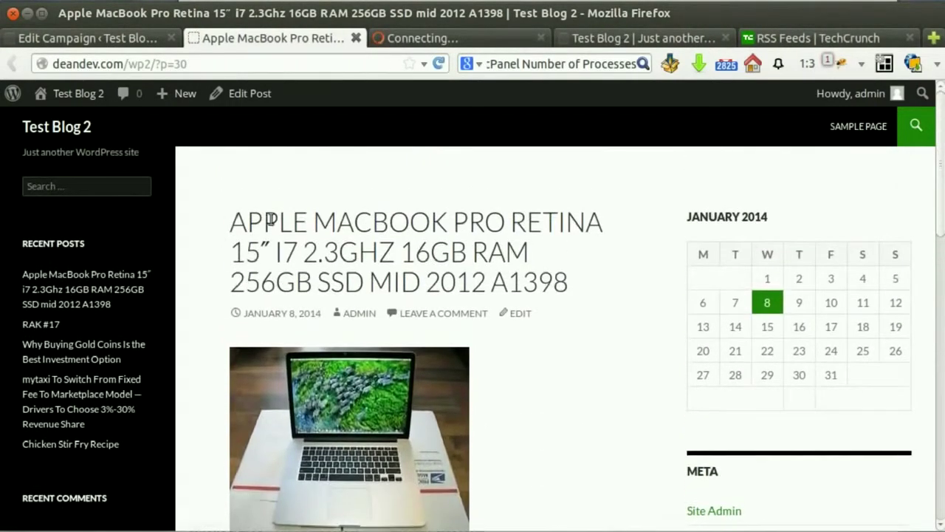
{"action": "left_click", "coordinate": [378, 37]}
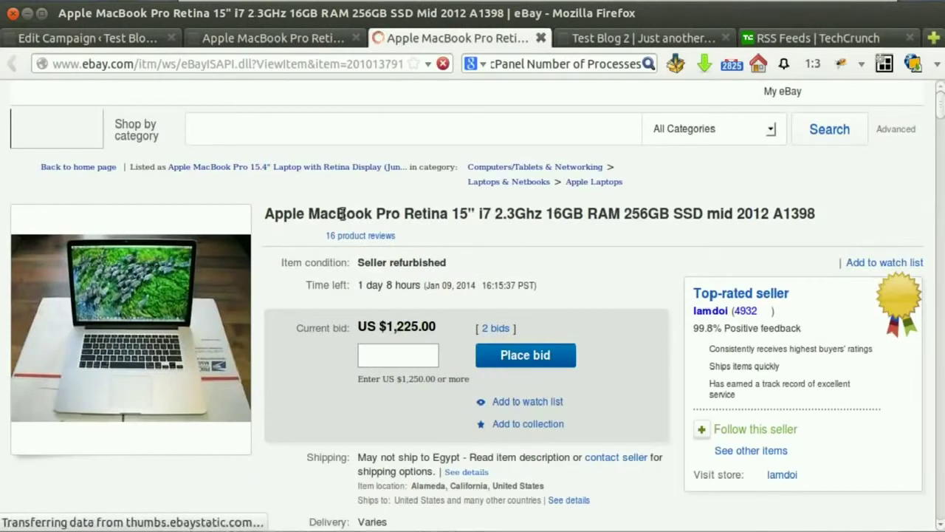
{"action": "scroll", "coordinate": [571, 203], "scroll_direction": "down", "scroll_amount": 3}
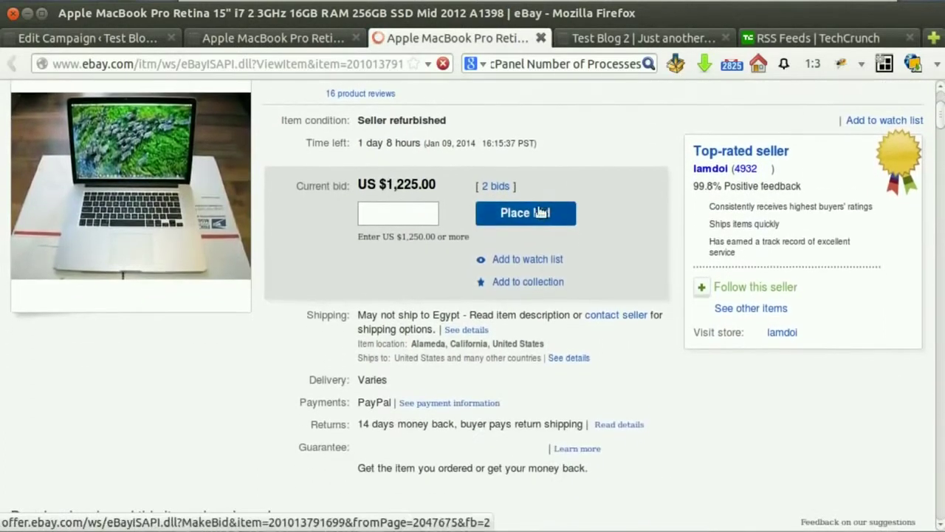
{"action": "scroll", "coordinate": [550, 226], "scroll_direction": "down", "scroll_amount": 3}
{"action": "scroll", "coordinate": [554, 229], "scroll_direction": "up", "scroll_amount": 6}
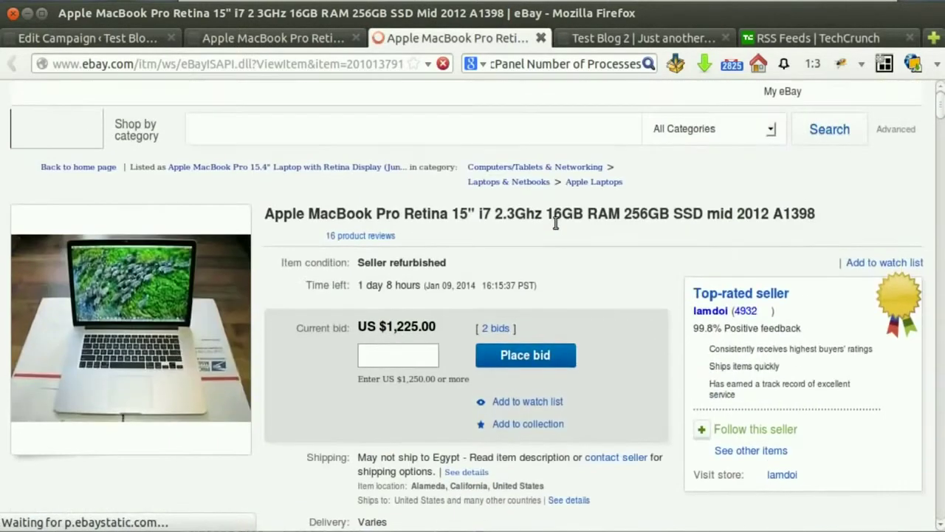
{"action": "left_click", "coordinate": [541, 38]}
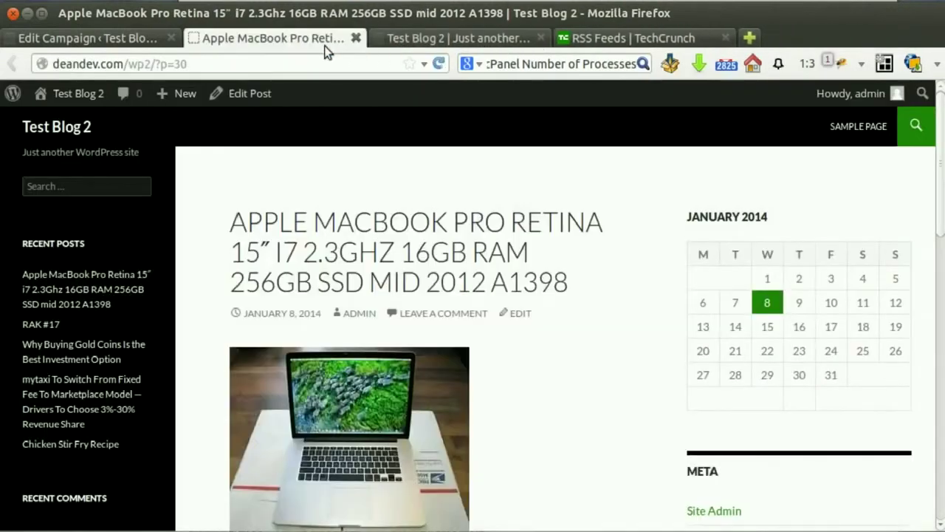
Step: Close the MacBook post and dismiss the processing log on the eBay campaign's edit page
{"action": "left_click", "coordinate": [355, 38]}
{"action": "left_click", "coordinate": [117, 33]}
{"action": "scroll", "coordinate": [193, 251], "scroll_direction": "up", "scroll_amount": 1}
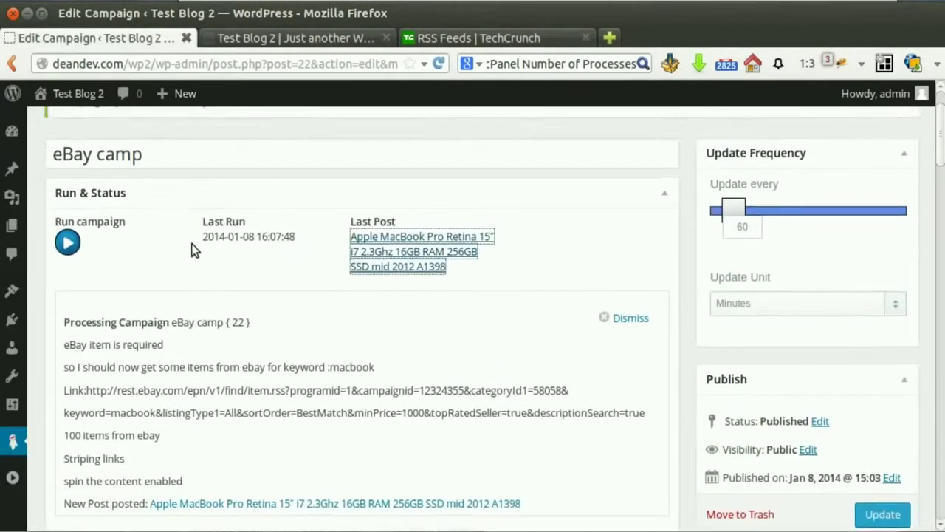
{"action": "scroll", "coordinate": [191, 249], "scroll_direction": "up", "scroll_amount": 2}
{"action": "left_click", "coordinate": [629, 388]}
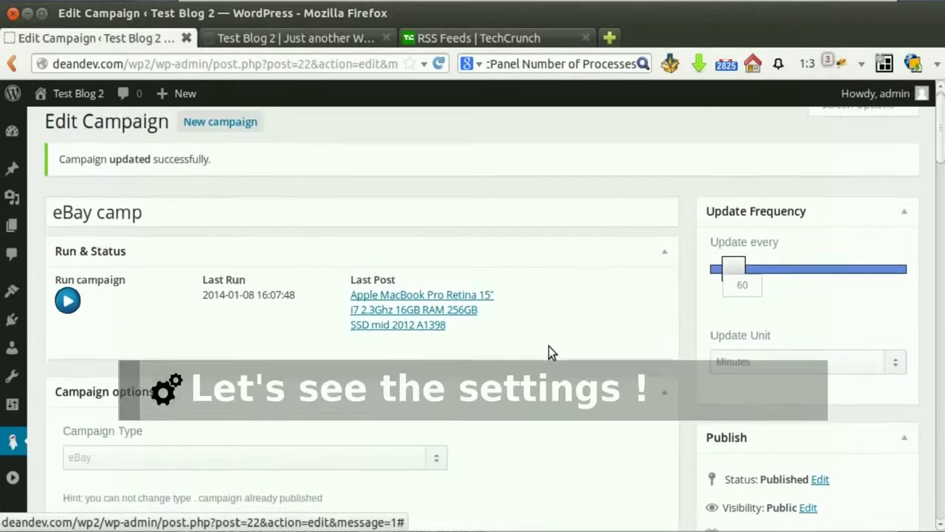
{"action": "scroll", "coordinate": [548, 347], "scroll_direction": "down", "scroll_amount": 1}
Step: Go to the WP Automatic settings and review the Amazon section's thumbnail width, access keys and associate ID fields
{"action": "mouse_move", "coordinate": [15, 440]}
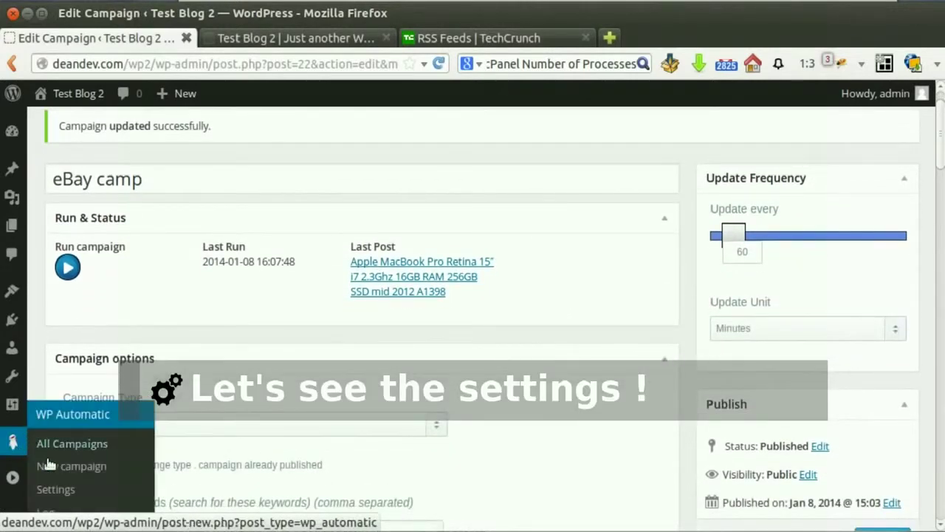
{"action": "left_click", "coordinate": [74, 493]}
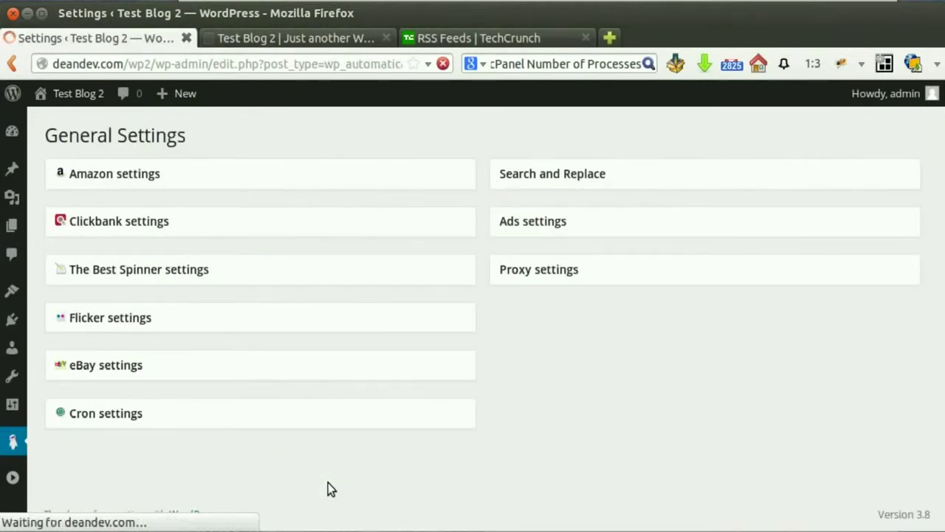
{"action": "left_click", "coordinate": [289, 170]}
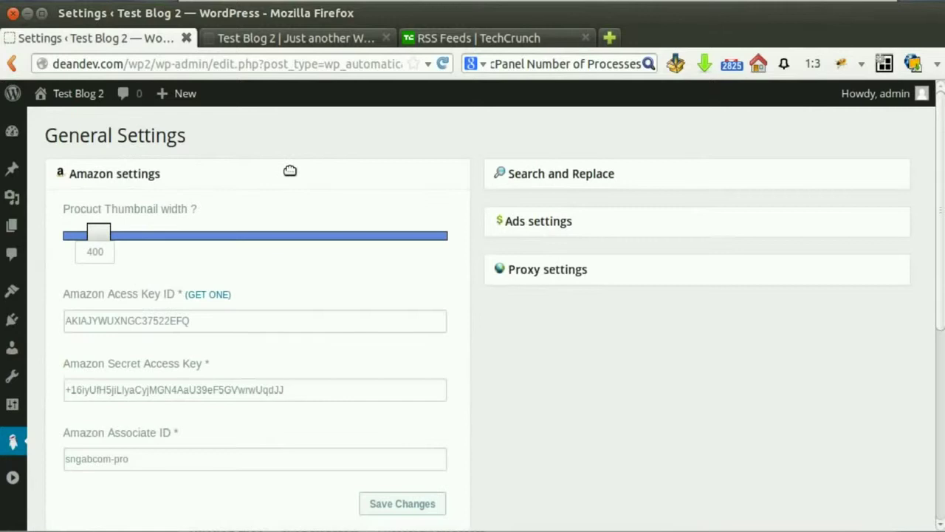
{"action": "scroll", "coordinate": [267, 164], "scroll_direction": "down", "scroll_amount": 3}
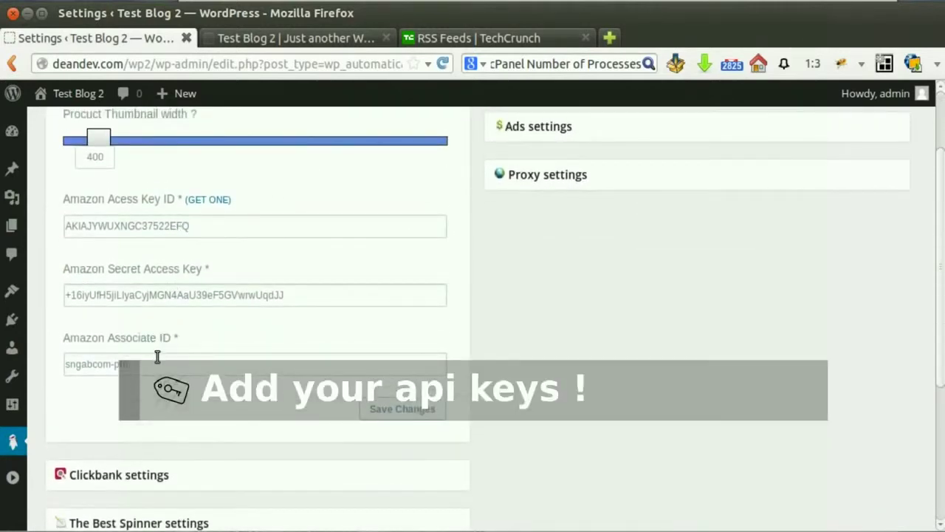
{"action": "scroll", "coordinate": [158, 356], "scroll_direction": "down", "scroll_amount": 1}
{"action": "scroll", "coordinate": [158, 356], "scroll_direction": "up", "scroll_amount": 4}
{"action": "left_click", "coordinate": [225, 169]}
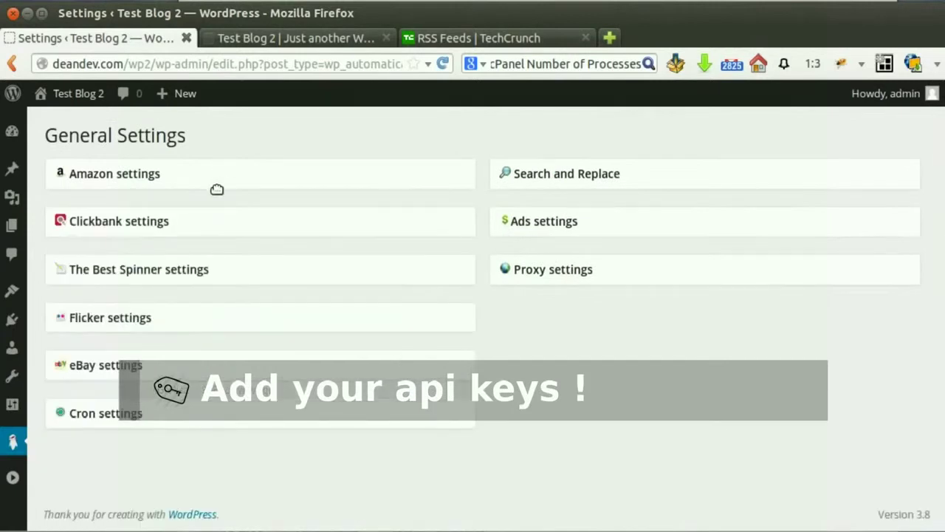
Step: Review the Clickbank login, Flicker API key and eBay campaign ID settings, collapsing each section after viewing
{"action": "left_click", "coordinate": [224, 211]}
{"action": "scroll", "coordinate": [206, 221], "scroll_direction": "down", "scroll_amount": 1}
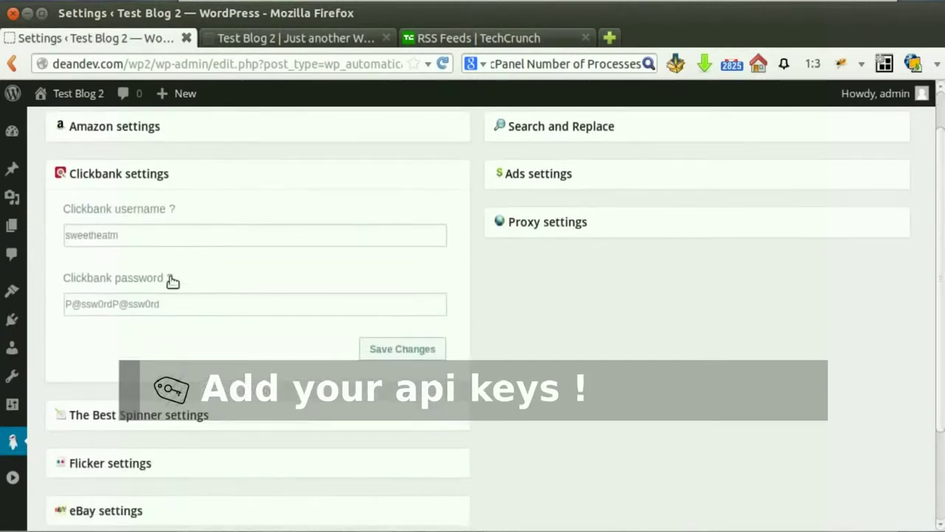
{"action": "left_click", "coordinate": [202, 172]}
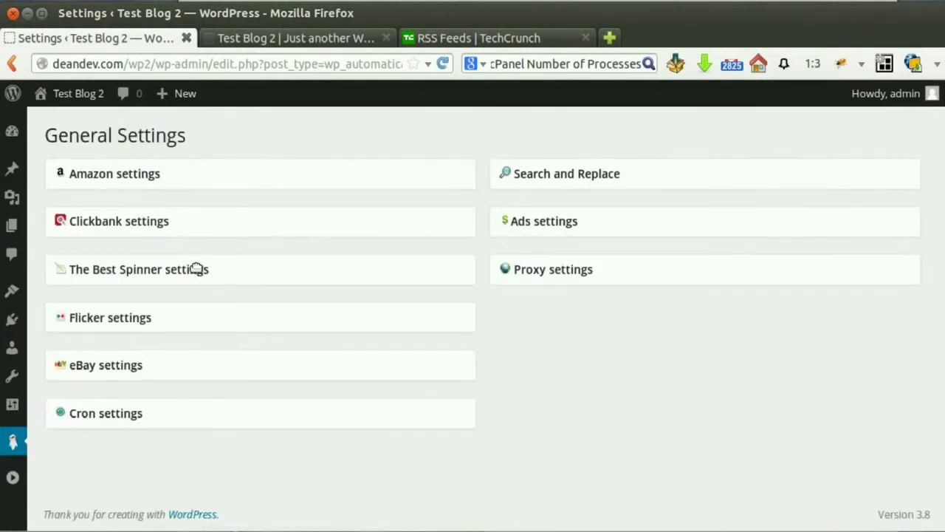
{"action": "left_click", "coordinate": [137, 323]}
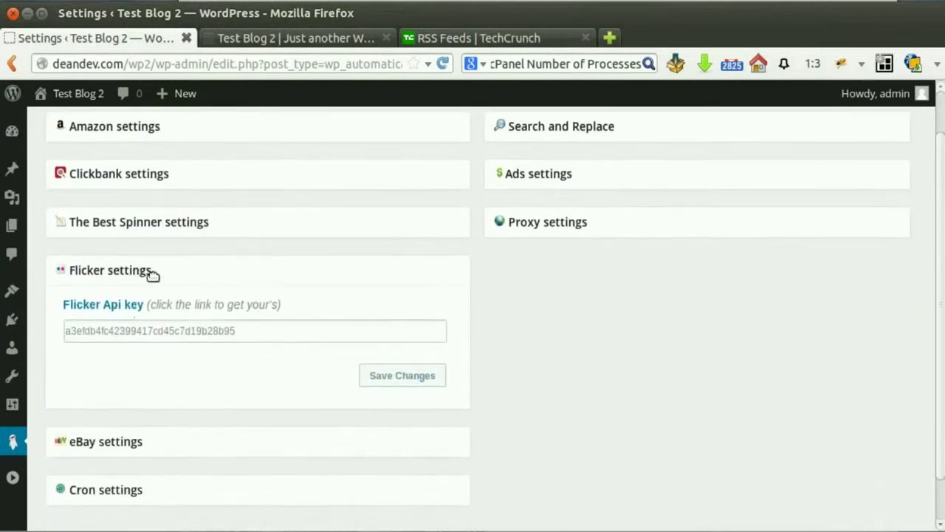
{"action": "left_click", "coordinate": [152, 274]}
{"action": "left_click", "coordinate": [149, 363]}
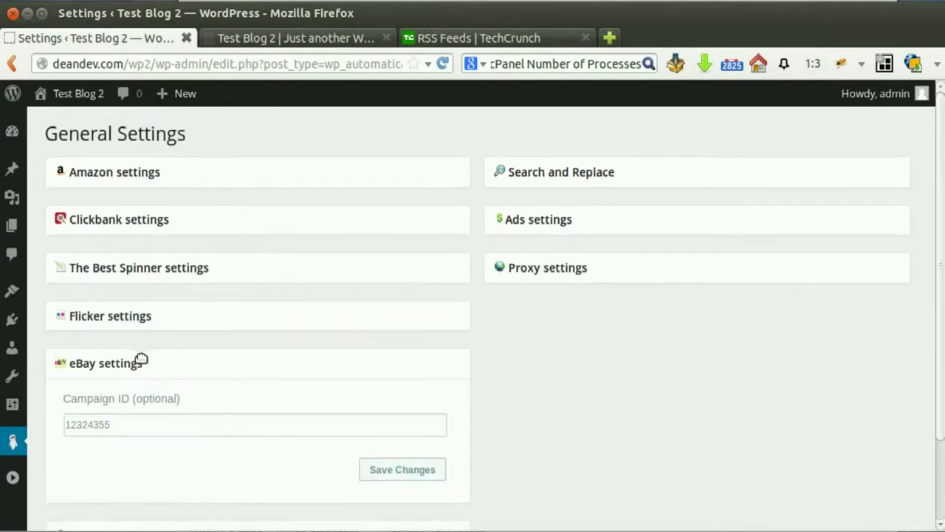
{"action": "left_click", "coordinate": [153, 271]}
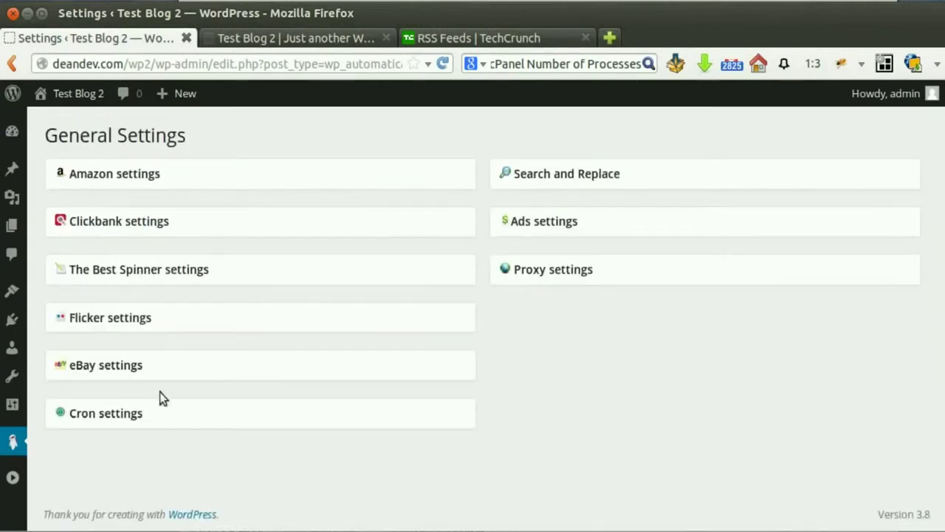
Step: Examine the Search and Replace section's instructions for word sets and collapse it
{"action": "left_click", "coordinate": [579, 175]}
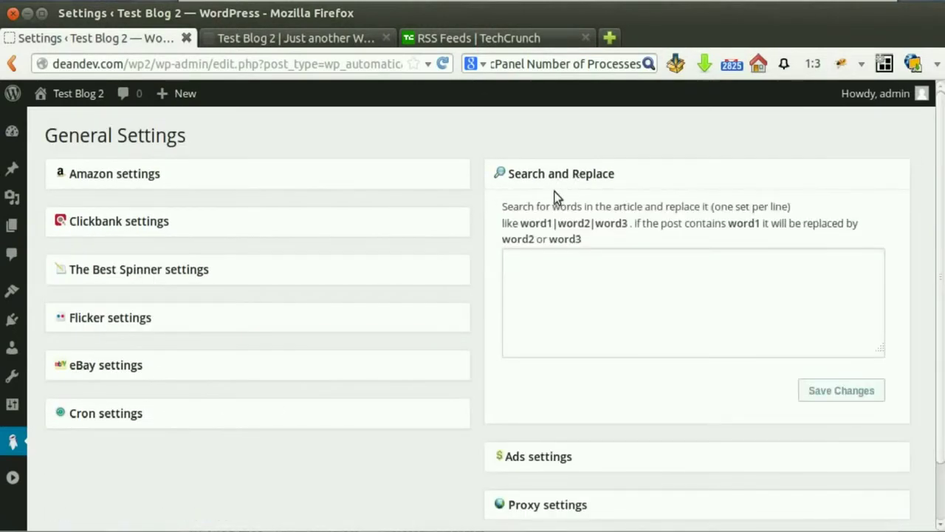
{"action": "scroll", "coordinate": [571, 198], "scroll_direction": "down", "scroll_amount": 2}
{"action": "scroll", "coordinate": [553, 206], "scroll_direction": "up", "scroll_amount": 1}
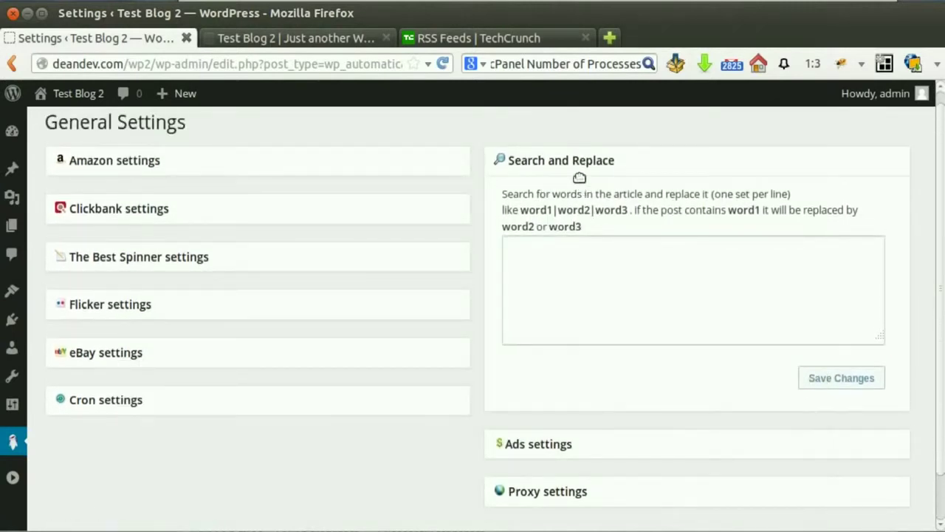
{"action": "left_click", "coordinate": [580, 174]}
Step: Look through the top and bottom ad code fields and the proxy list setting, collapsing both sections
{"action": "left_click", "coordinate": [563, 221]}
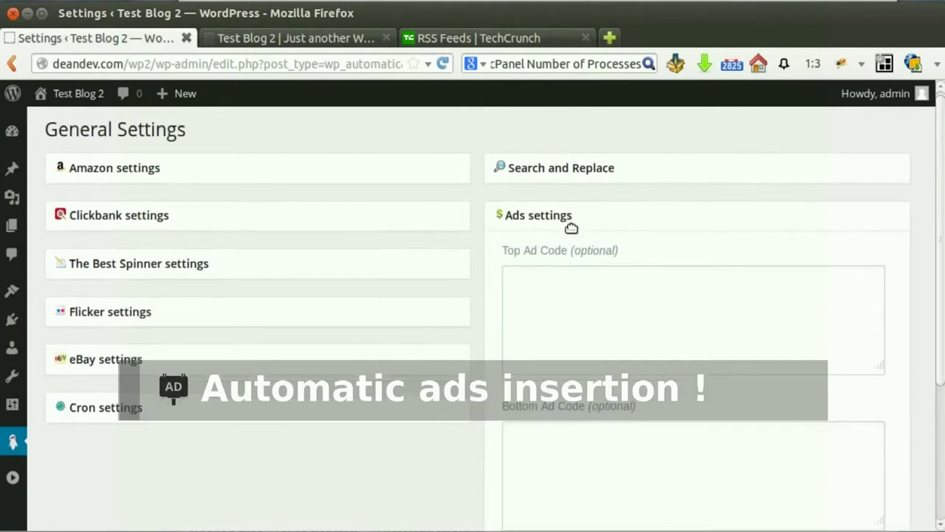
{"action": "scroll", "coordinate": [563, 220], "scroll_direction": "down", "scroll_amount": 3}
{"action": "scroll", "coordinate": [553, 346], "scroll_direction": "up", "scroll_amount": 2}
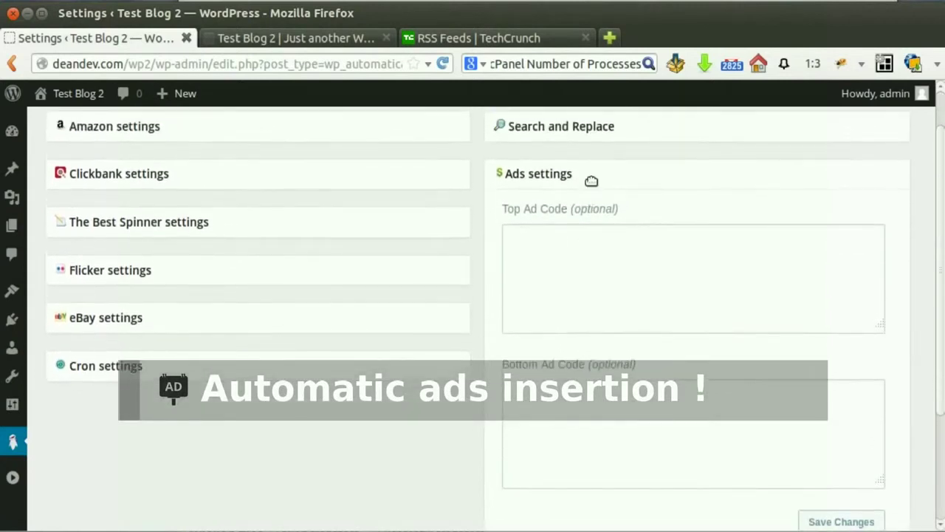
{"action": "left_click", "coordinate": [591, 179]}
{"action": "left_click", "coordinate": [590, 268]}
{"action": "scroll", "coordinate": [561, 274], "scroll_direction": "down", "scroll_amount": 1}
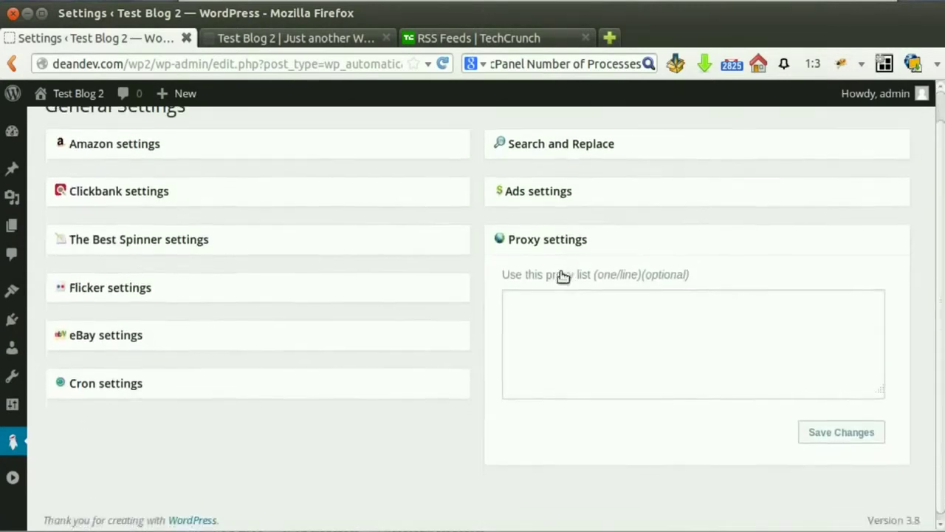
{"action": "left_click", "coordinate": [603, 234]}
Step: Review the cron commands and the built-in cron option in the Cron settings, and collapse the section
{"action": "left_click", "coordinate": [111, 415]}
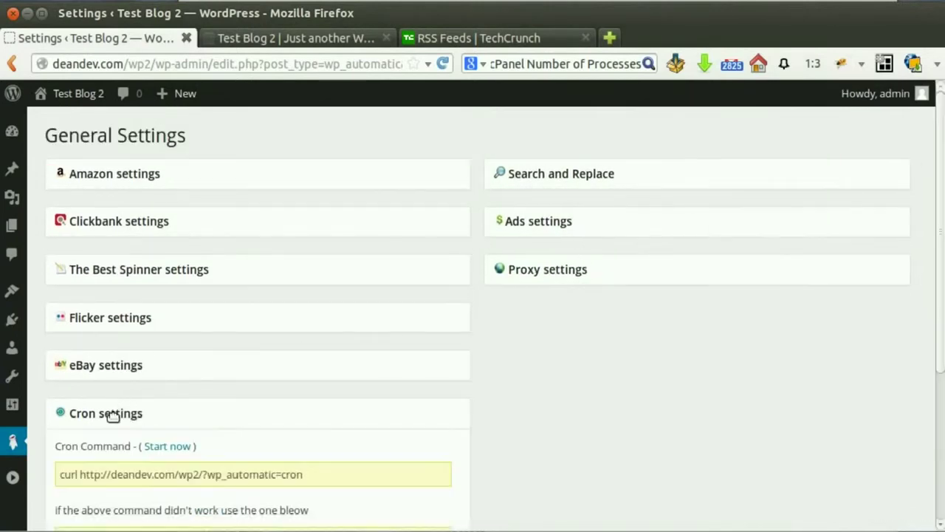
{"action": "scroll", "coordinate": [95, 345], "scroll_direction": "down", "scroll_amount": 5}
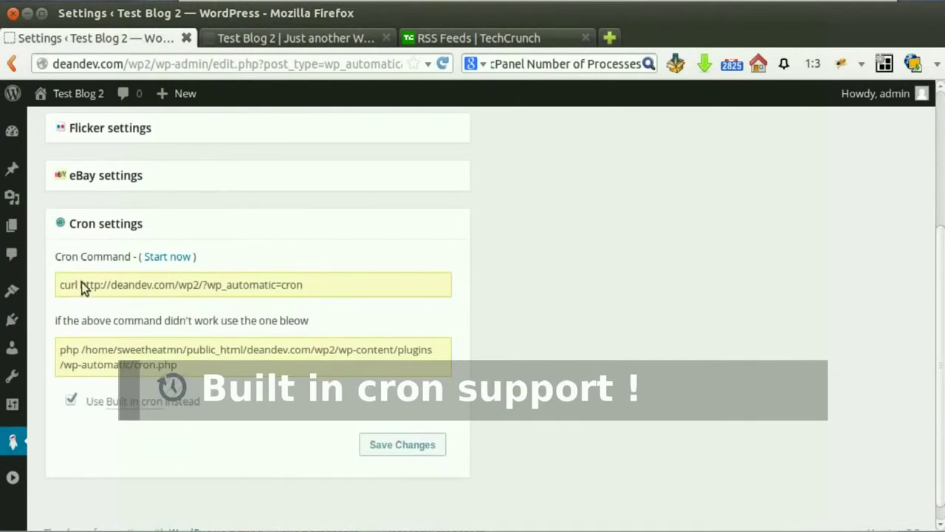
{"action": "scroll", "coordinate": [421, 300], "scroll_direction": "up", "scroll_amount": 5}
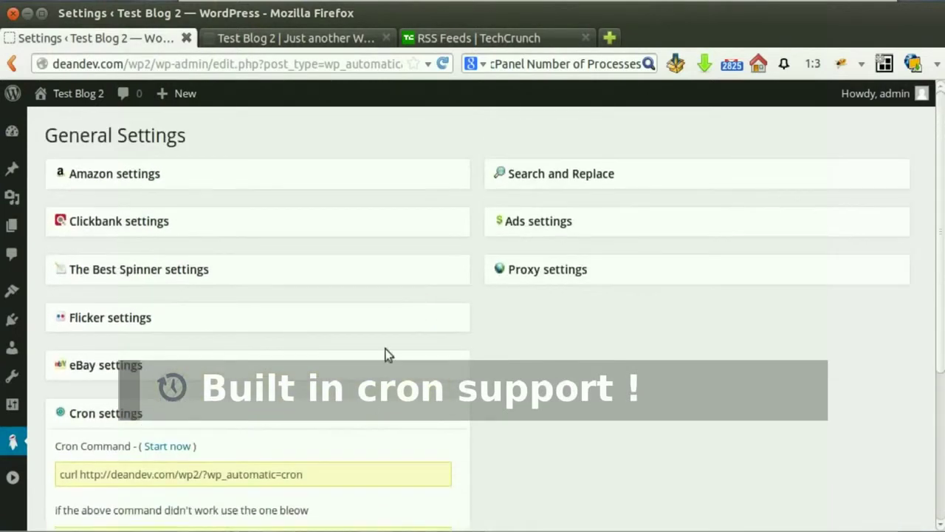
{"action": "left_click", "coordinate": [371, 407]}
Step: Show all WP Automatic campaigns and look over their types, keywords, categories and post counts
{"action": "mouse_move", "coordinate": [26, 441]}
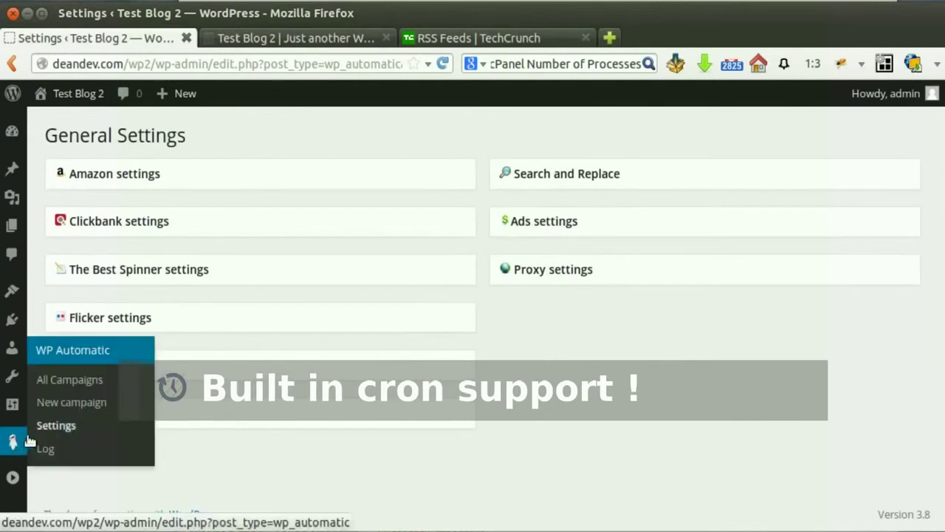
{"action": "left_click", "coordinate": [72, 352]}
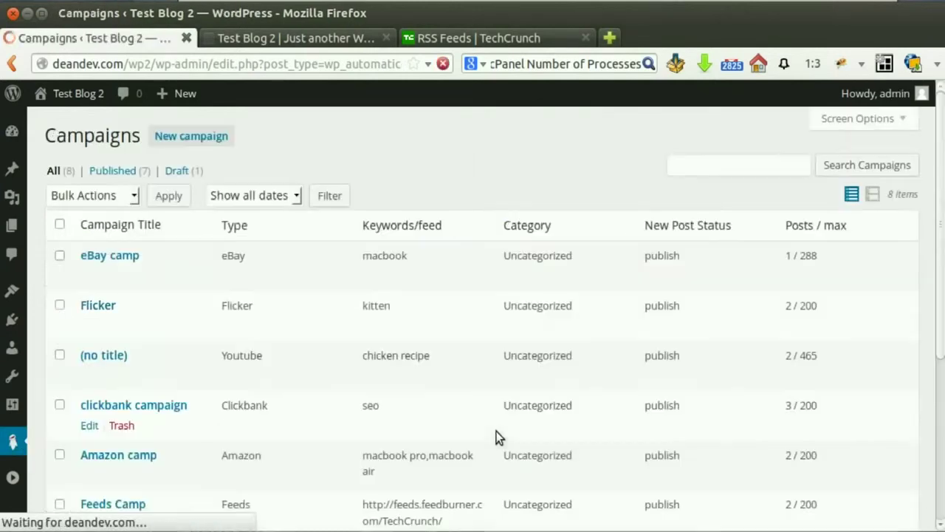
{"action": "scroll", "coordinate": [470, 294], "scroll_direction": "down", "scroll_amount": 1}
{"action": "scroll", "coordinate": [470, 287], "scroll_direction": "down", "scroll_amount": 5}
{"action": "scroll", "coordinate": [469, 285], "scroll_direction": "up", "scroll_amount": 5}
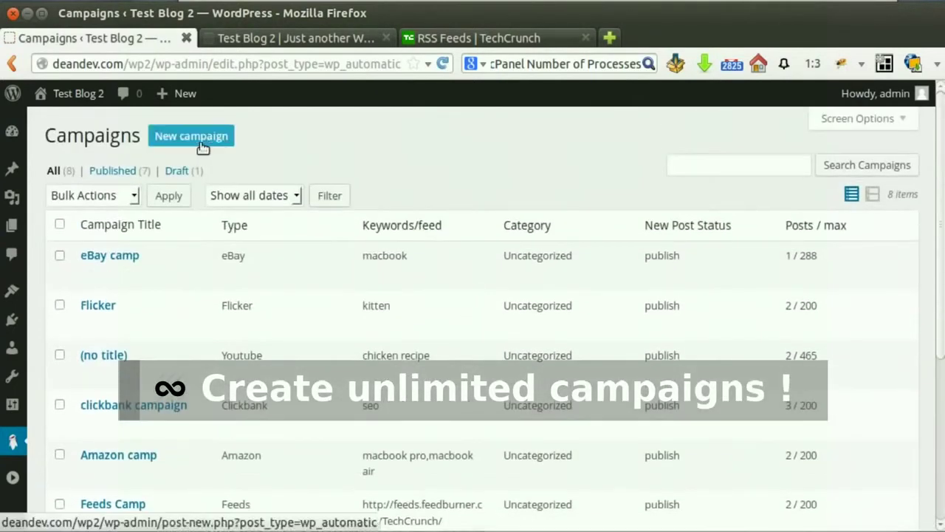
{"action": "scroll", "coordinate": [239, 296], "scroll_direction": "down", "scroll_amount": 1}
{"action": "scroll", "coordinate": [351, 369], "scroll_direction": "up", "scroll_amount": 1}
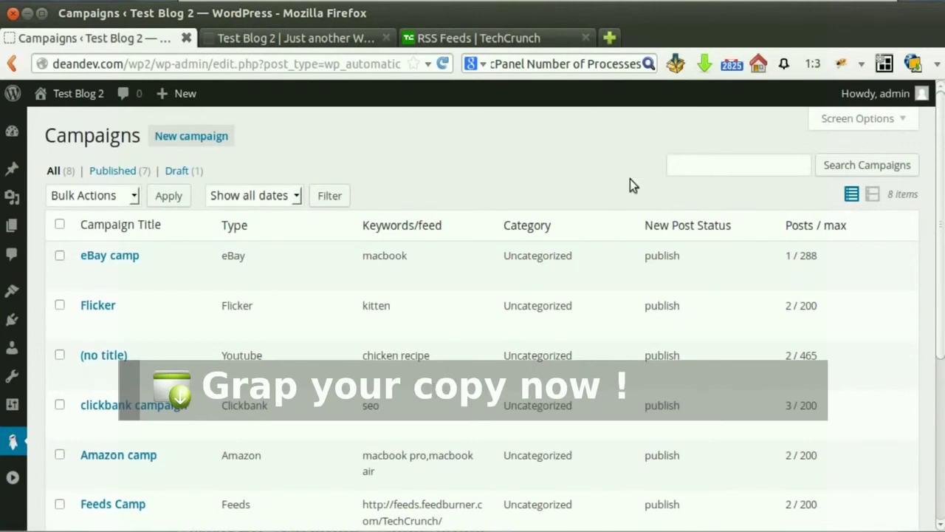
{"action": "right_click", "coordinate": [731, 0]}
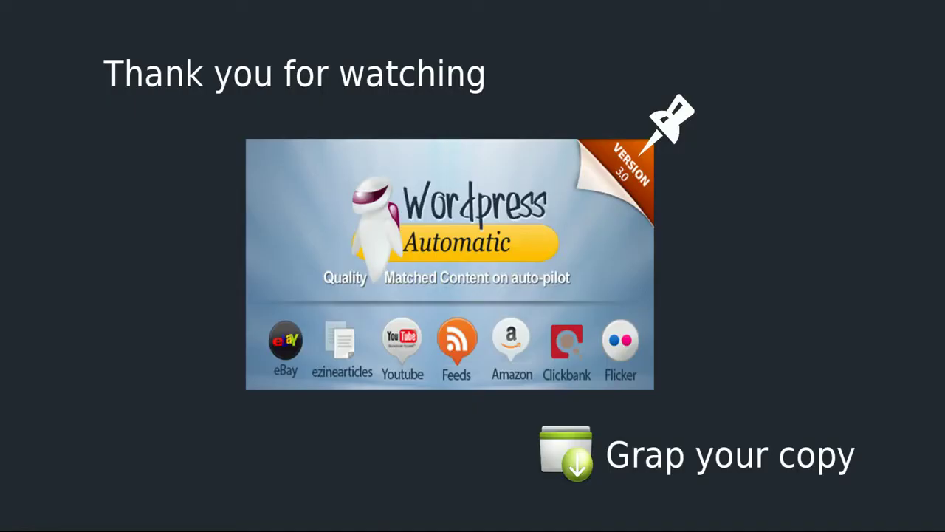